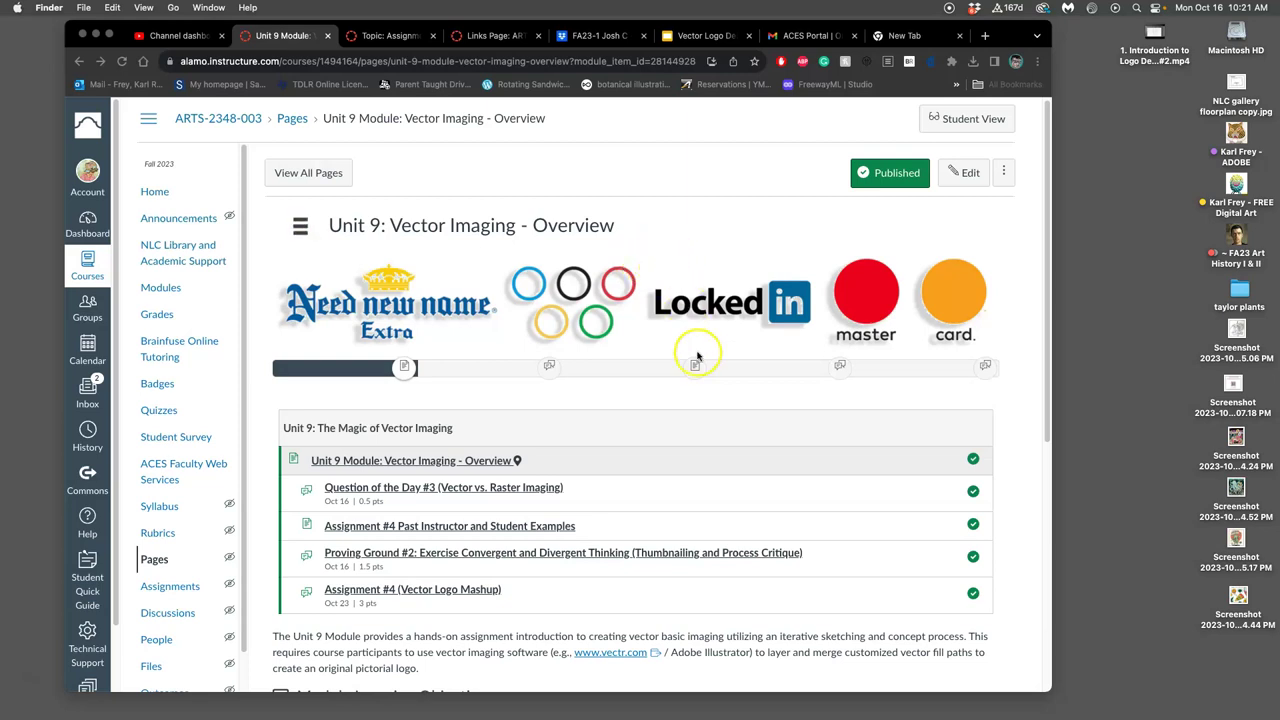
# - Scroll the Unit 9 Vector Imaging overview page down and back up
pyautogui.scroll(-5, 700, 352)
pyautogui.scroll(5, 700, 352)
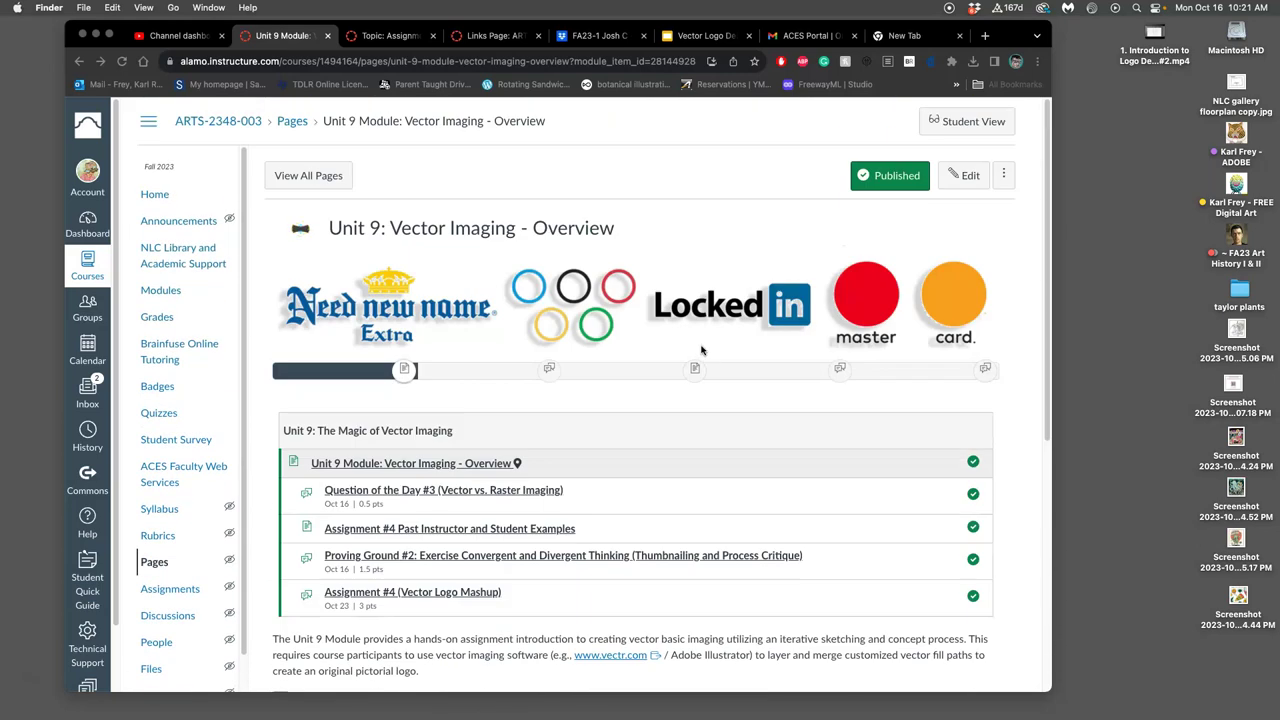
# - Open the Assignment #4 past examples page and scroll down to the bull and globe-puppet logo rows
pyautogui.click(692, 372)
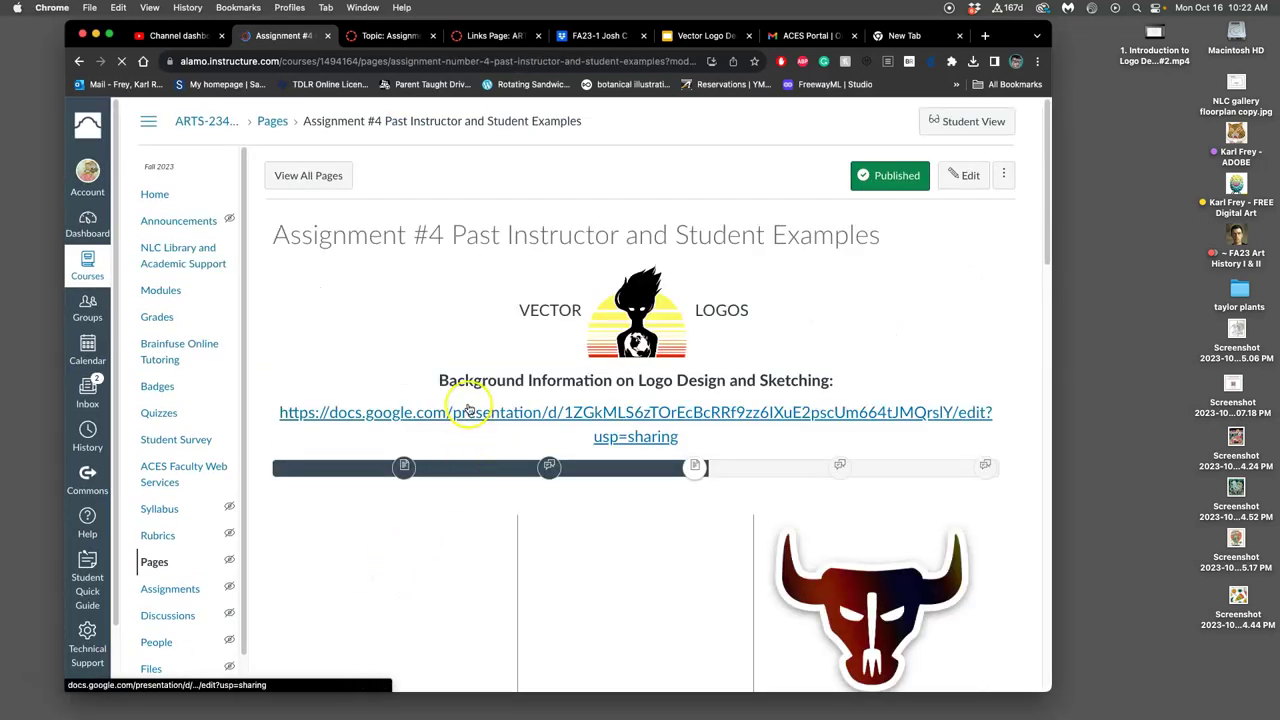
pyautogui.scroll(-3, 416, 381)
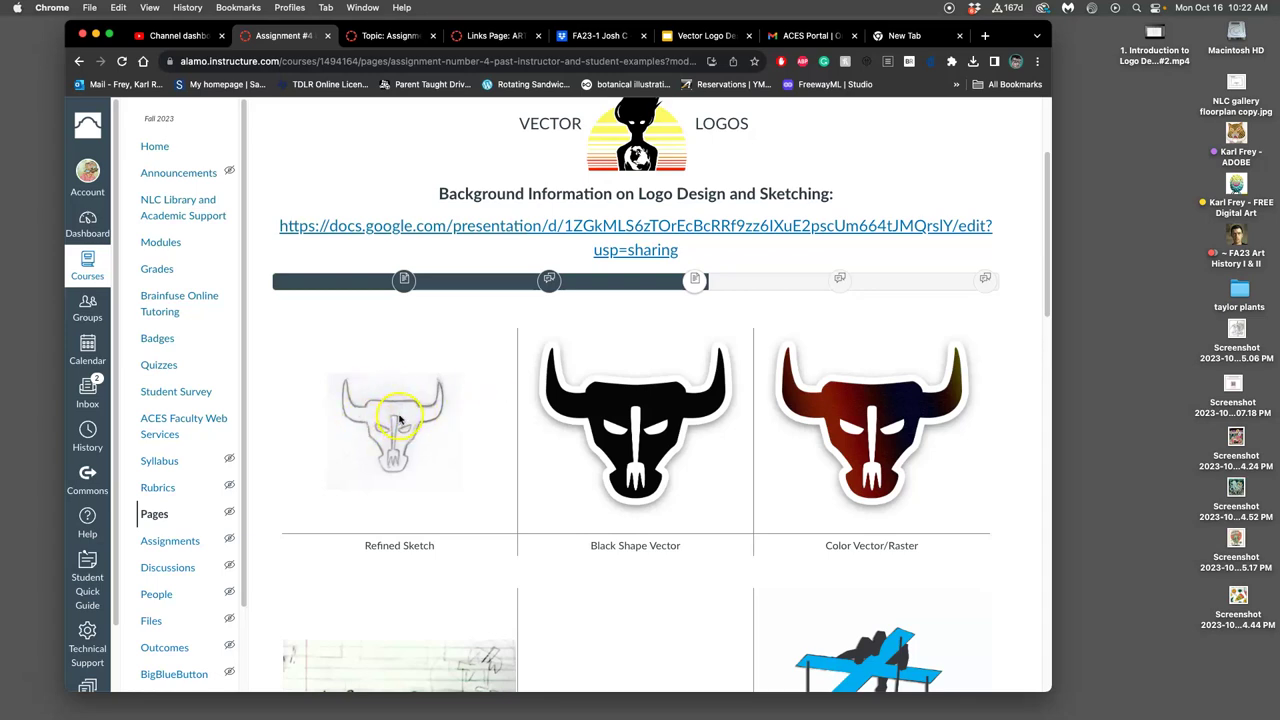
pyautogui.scroll(-6, 404, 418)
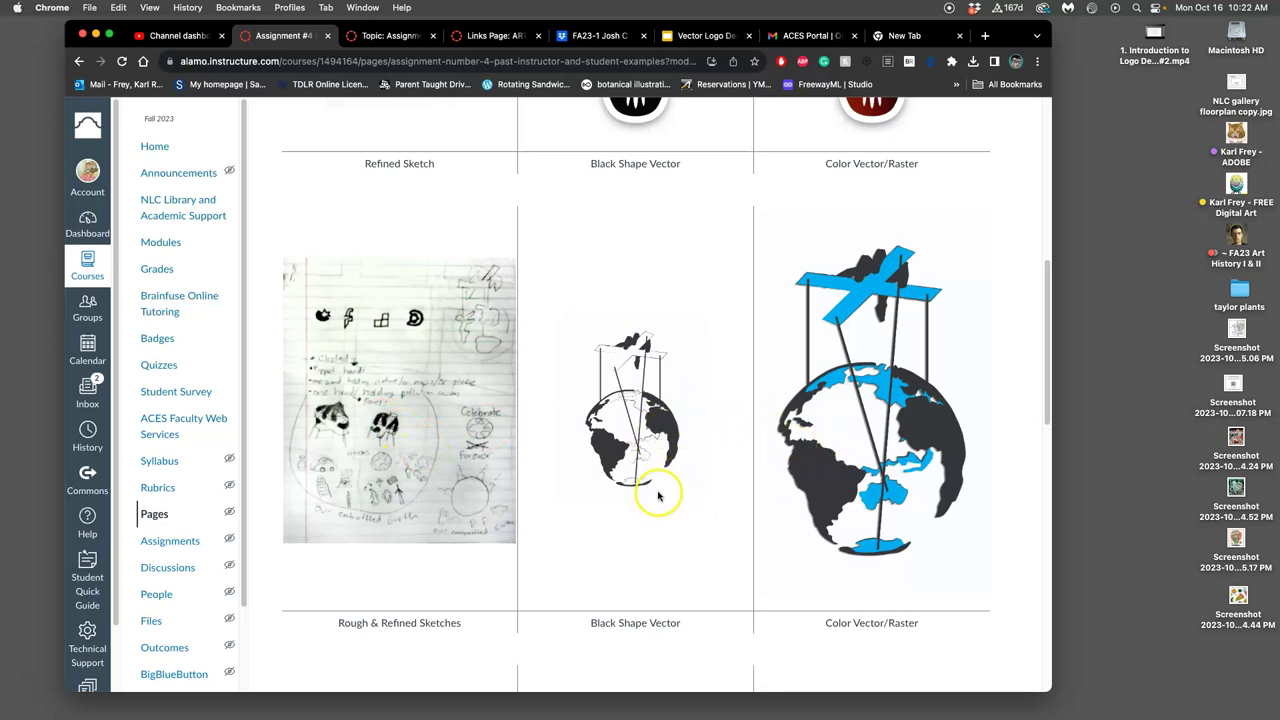
pyautogui.scroll(2, 658, 496)
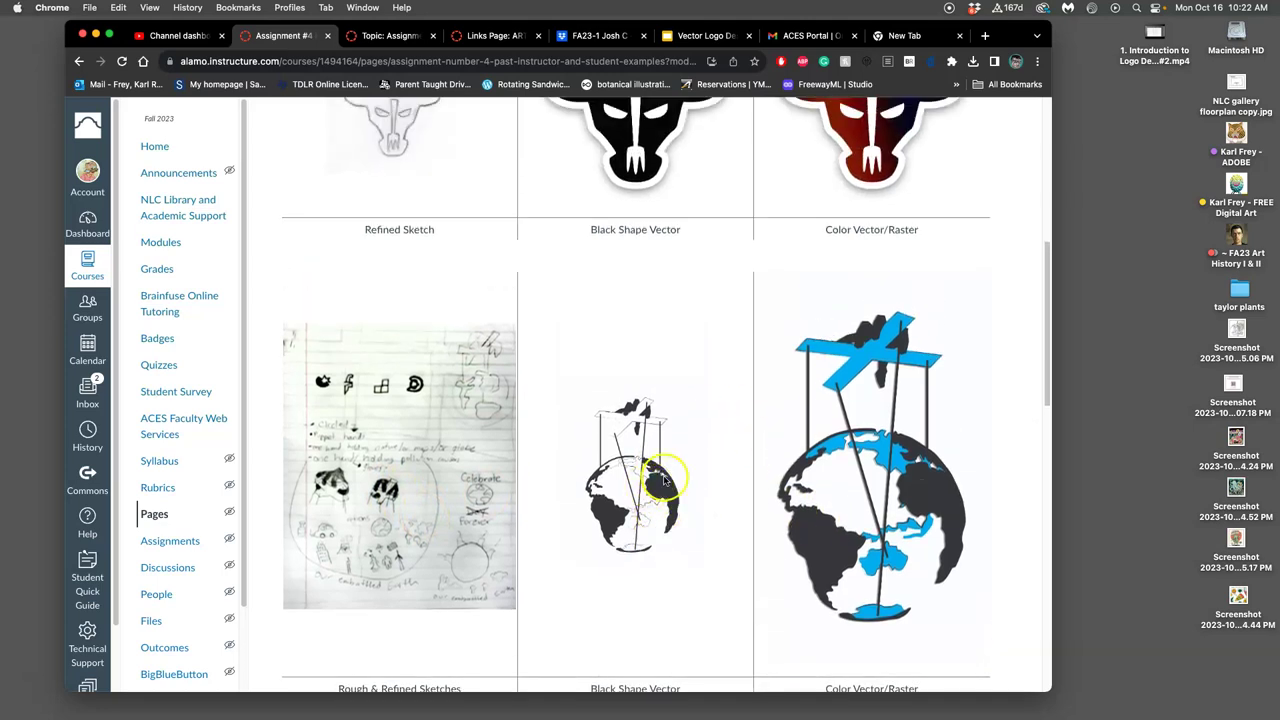
pyautogui.scroll(-1, 662, 480)
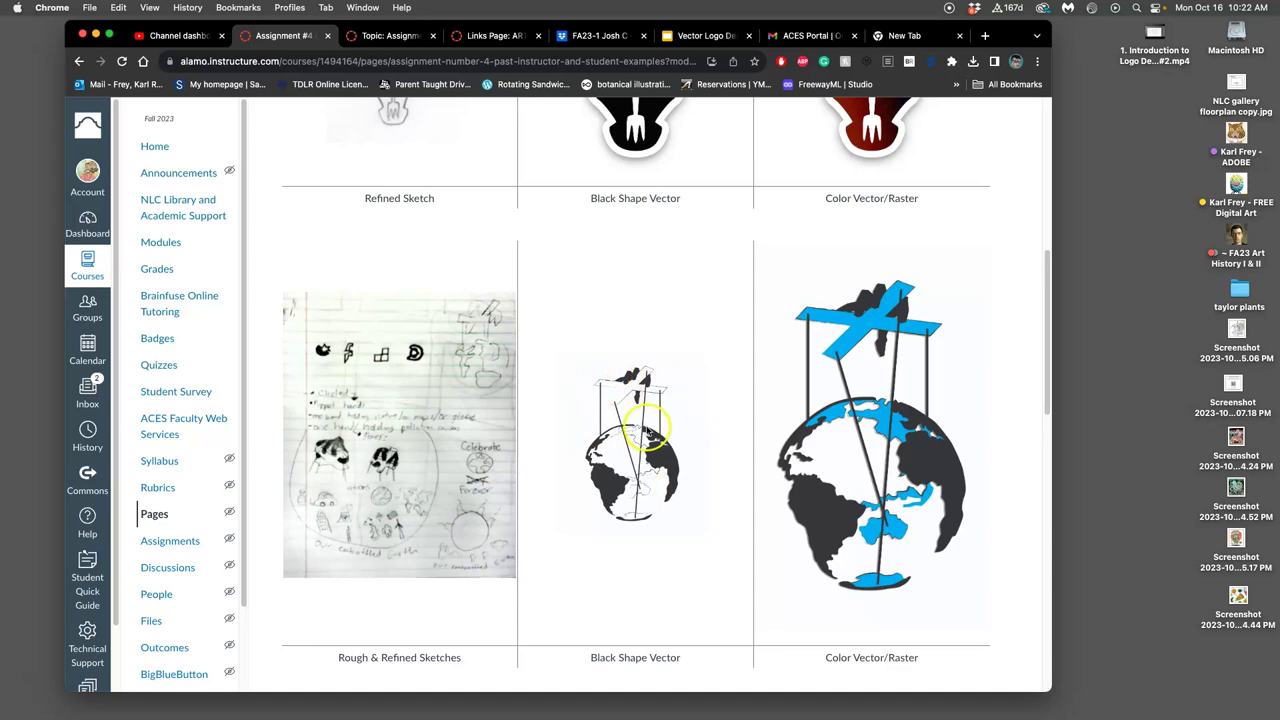
# - Zoom the examples page out and back in, then scroll through more past logo examples
pyautogui.press('super+minus')
pyautogui.press('super+minus')
pyautogui.press('super+minus')
pyautogui.press('super+minus')
pyautogui.press('super+minus')
pyautogui.press('super+minus')
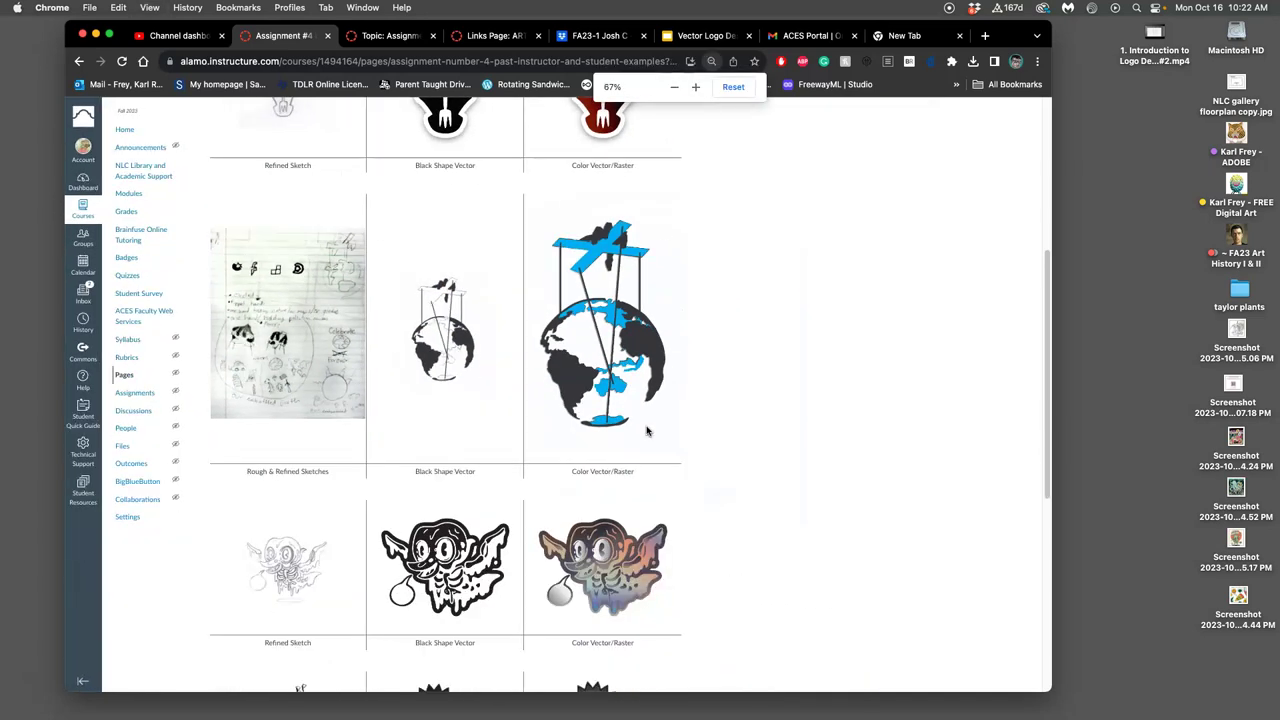
pyautogui.press('super+minus')
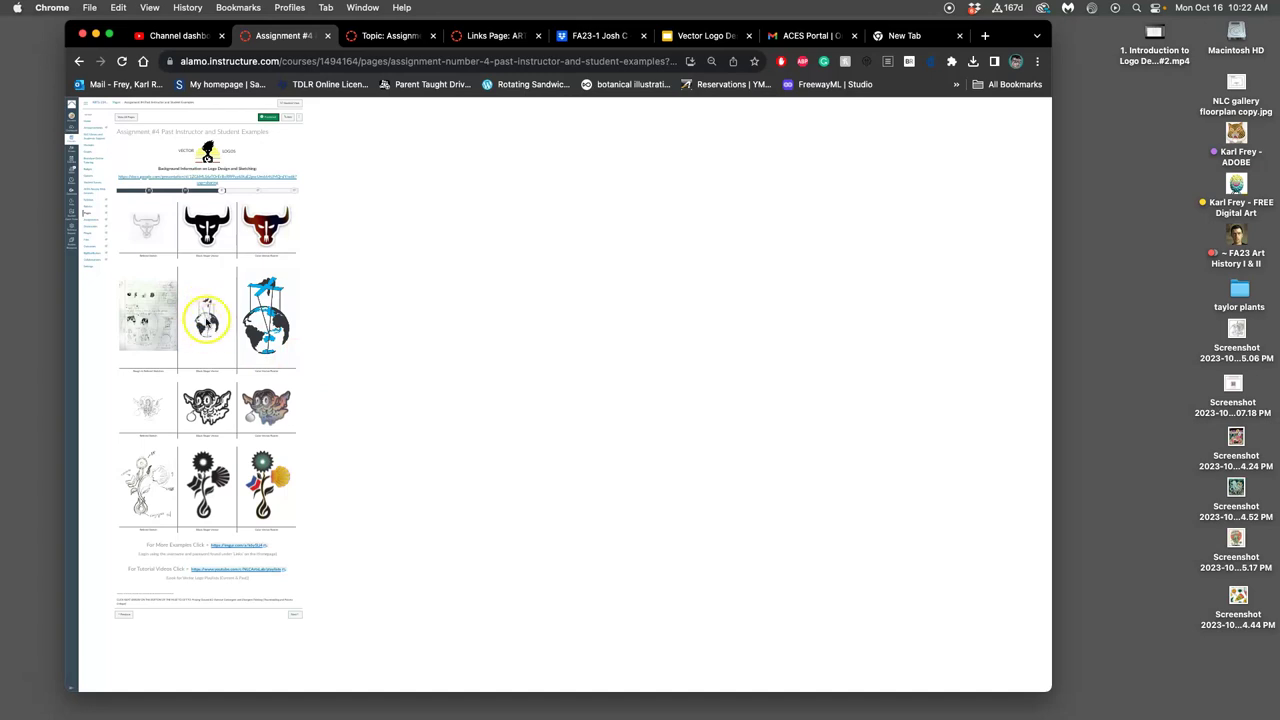
pyautogui.press('super+equal')
pyautogui.press('super+equal')
pyautogui.press('super+equal')
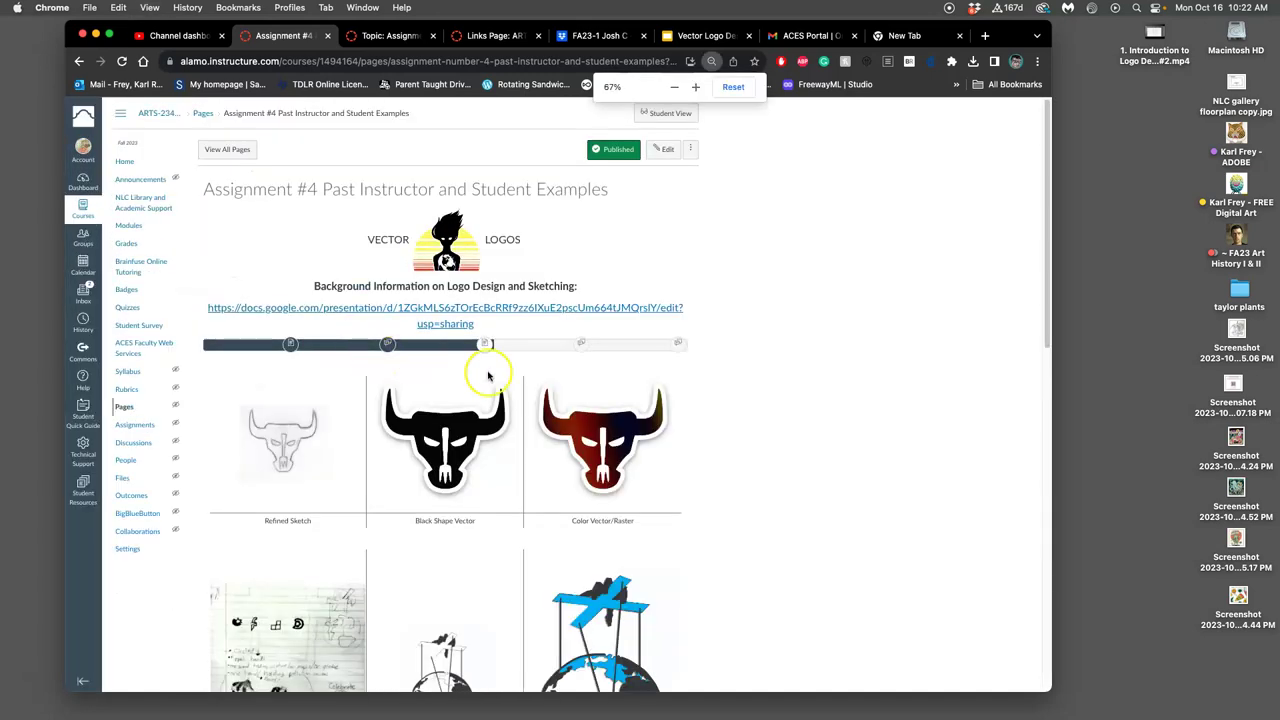
pyautogui.scroll(-2, 545, 385)
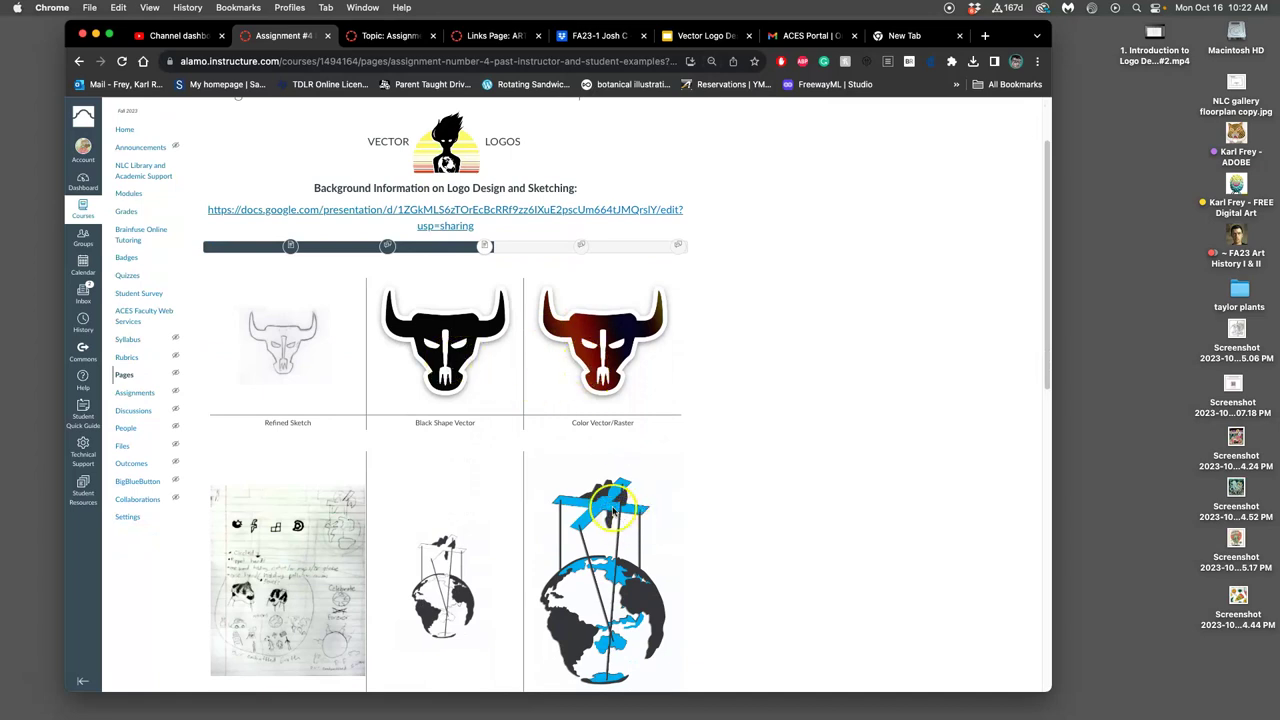
pyautogui.scroll(-1, 600, 500)
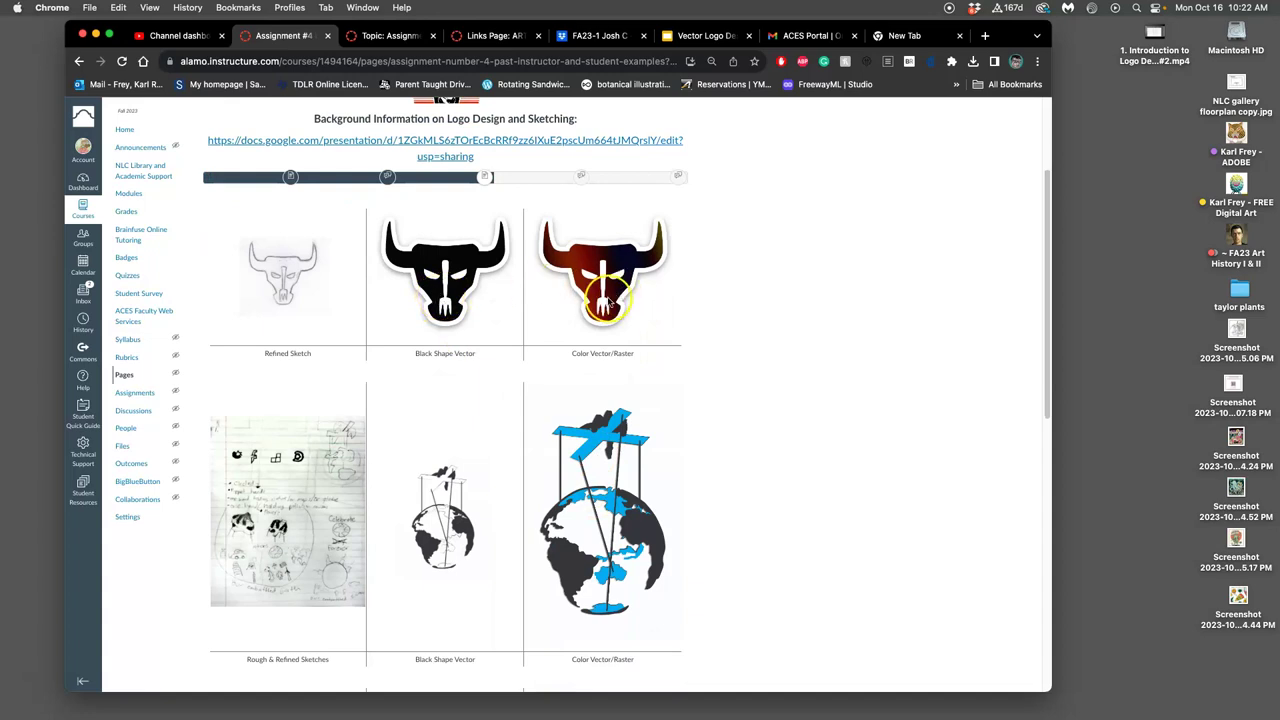
pyautogui.scroll(-3, 600, 320)
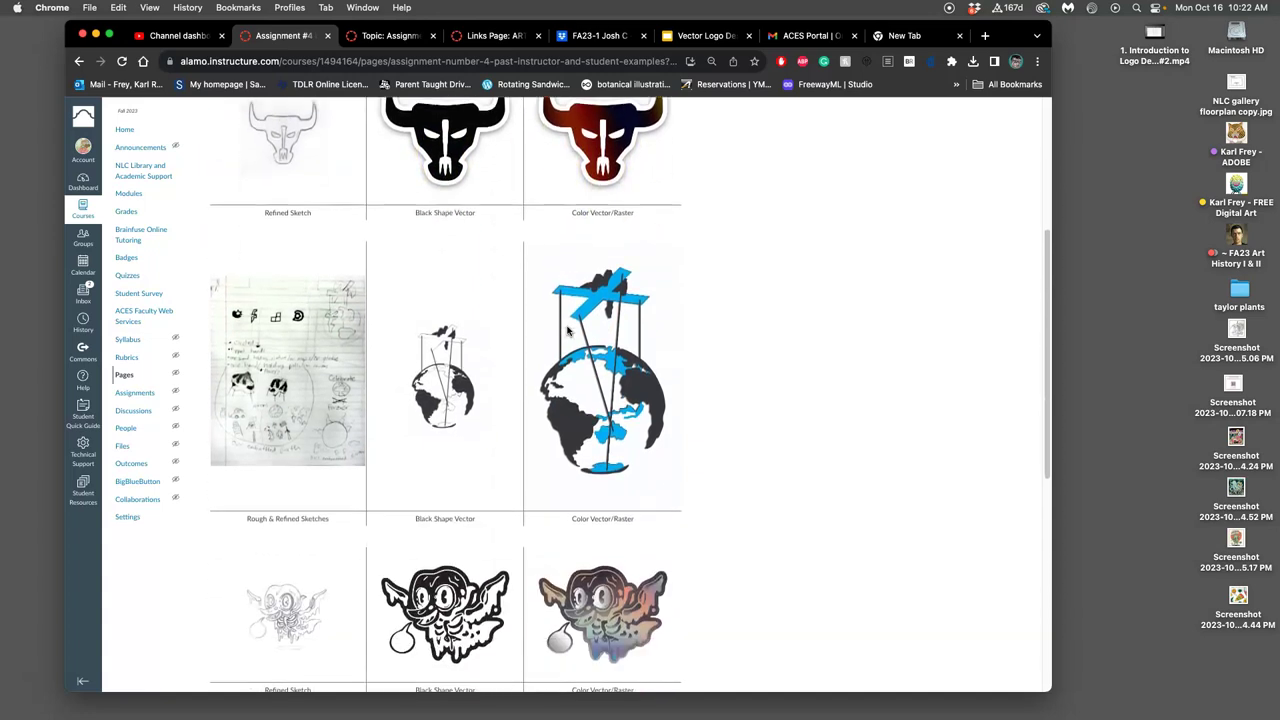
# - Enlarge the page and scroll to the oil-brand flower logo and the tutorial links at the bottom
pyautogui.scroll(-1, 568, 331)
pyautogui.scroll(-2, 567, 331)
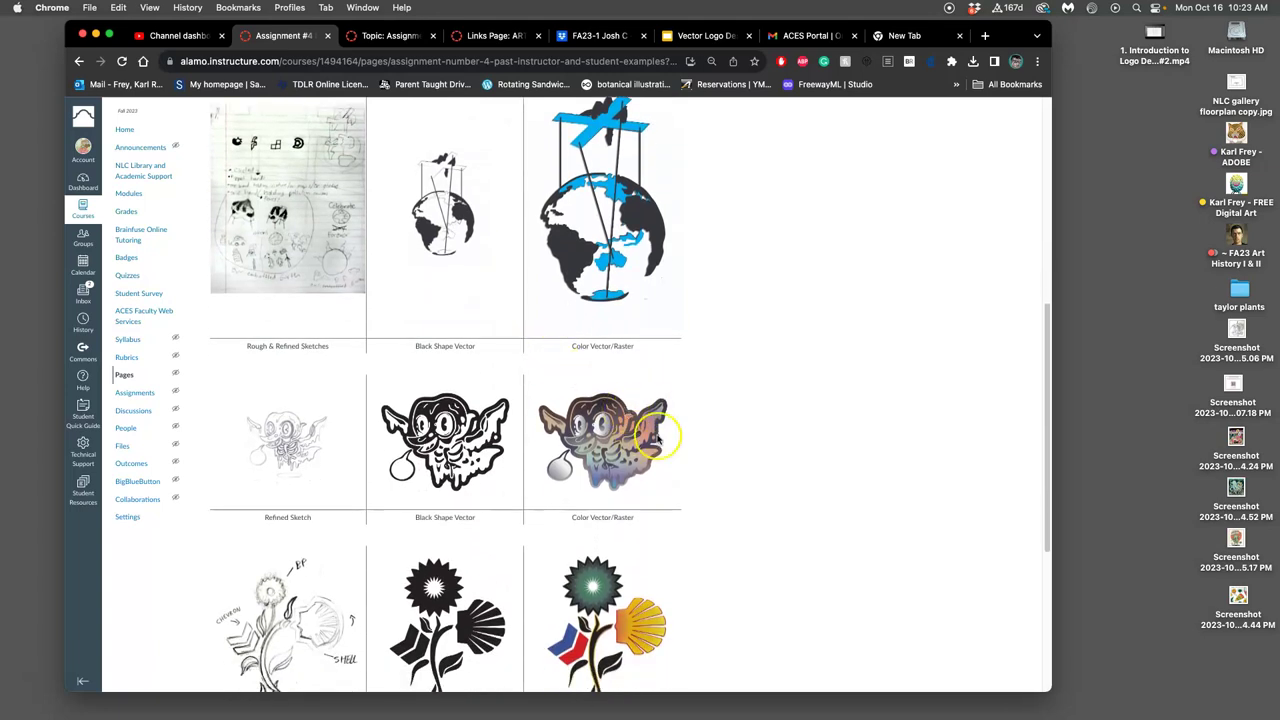
pyautogui.scroll(-2, 497, 432)
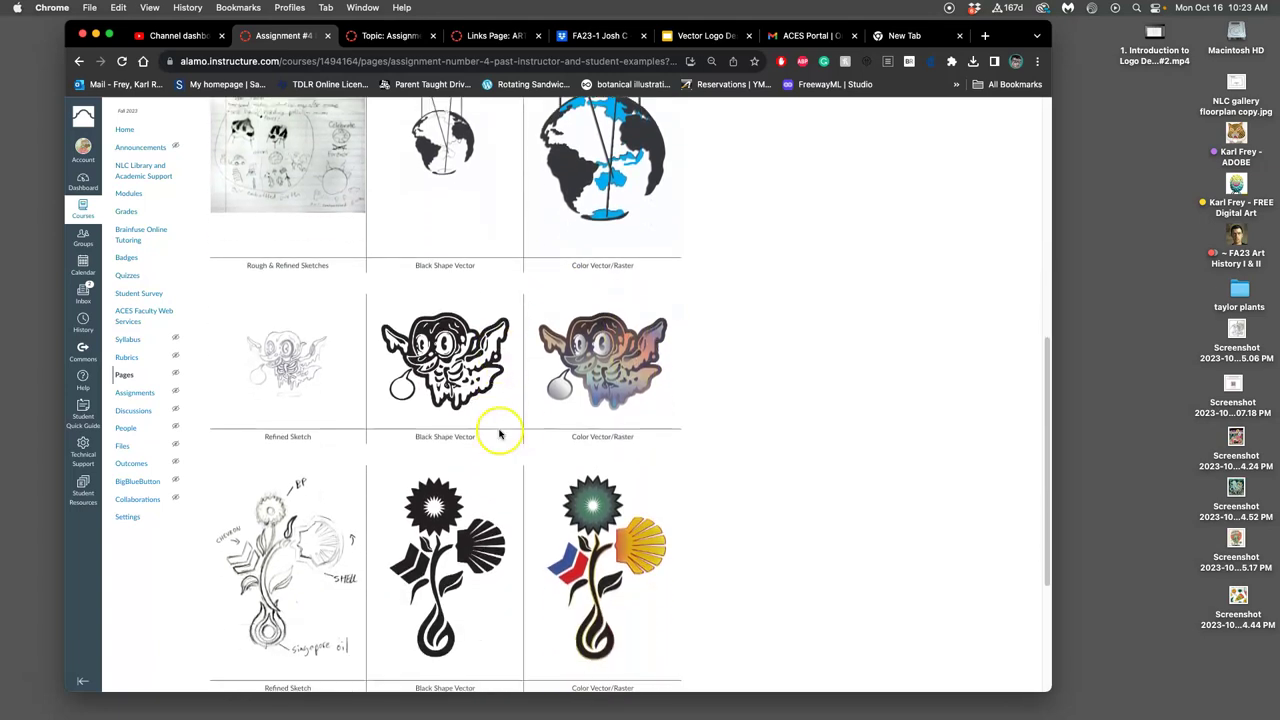
pyautogui.press('super+equal')
pyautogui.press('super+equal')
pyautogui.press('super+equal')
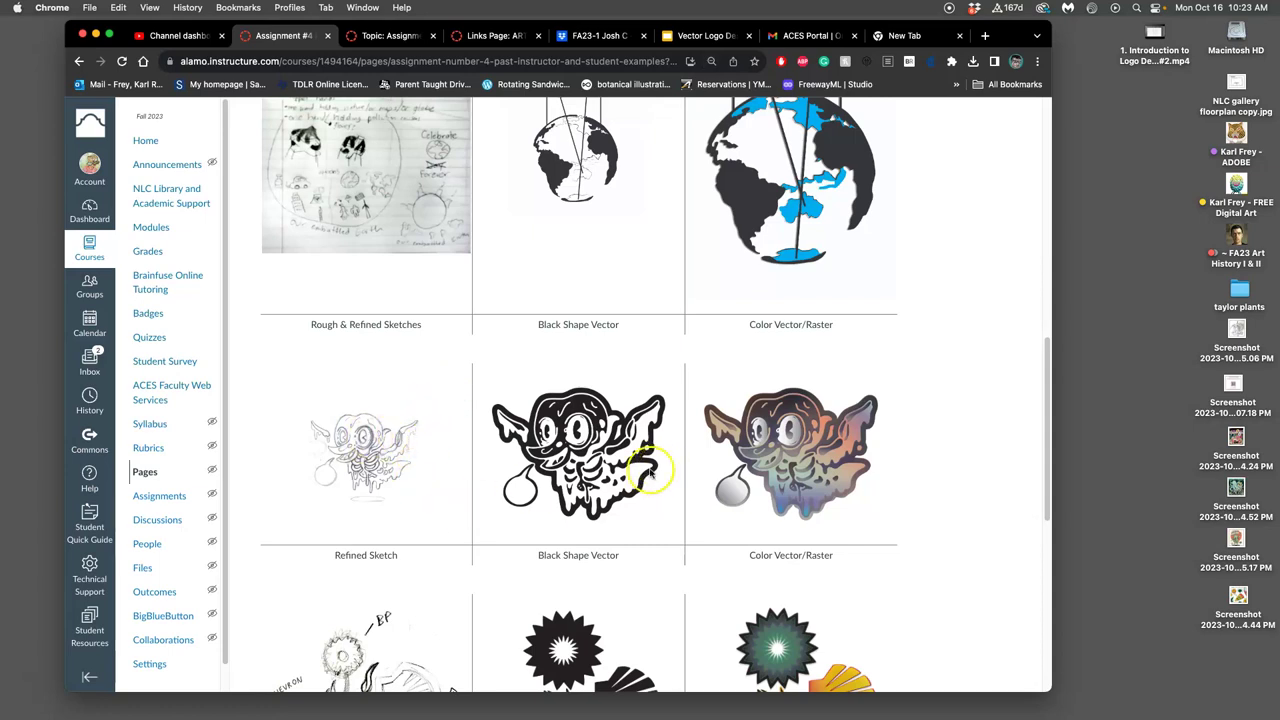
pyautogui.scroll(-2, 1040, 545)
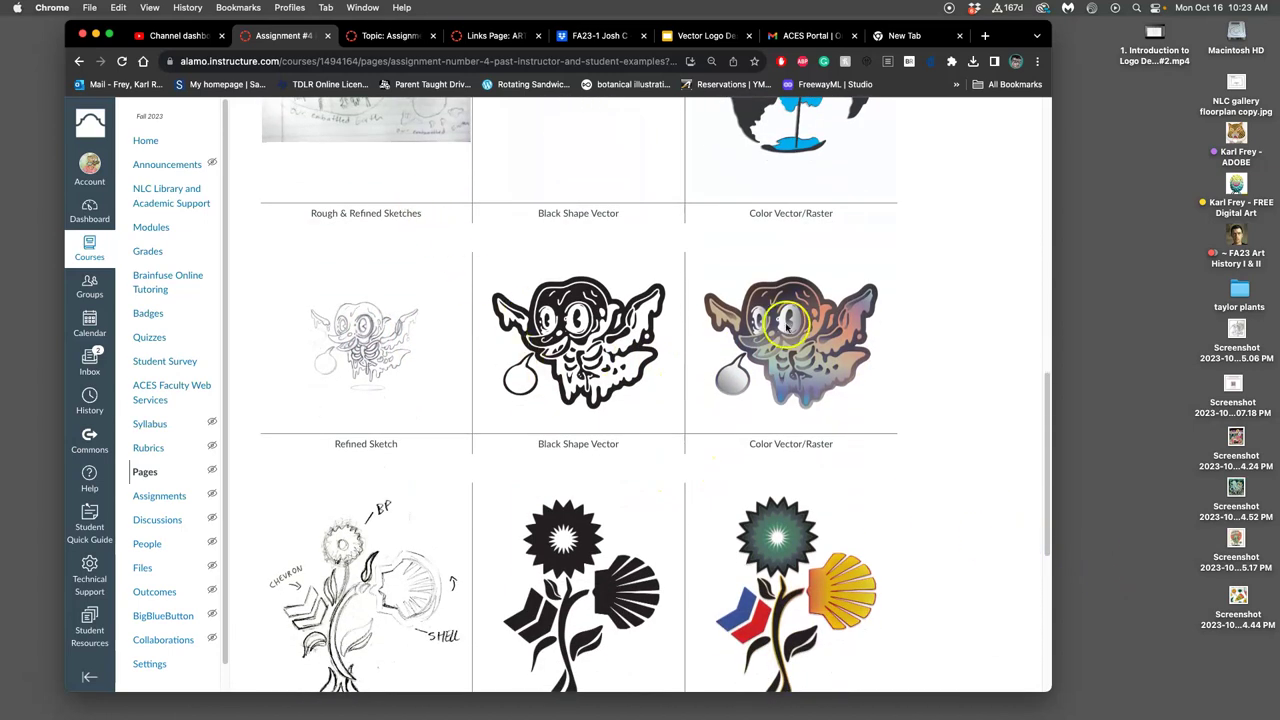
pyautogui.scroll(-5, 786, 500)
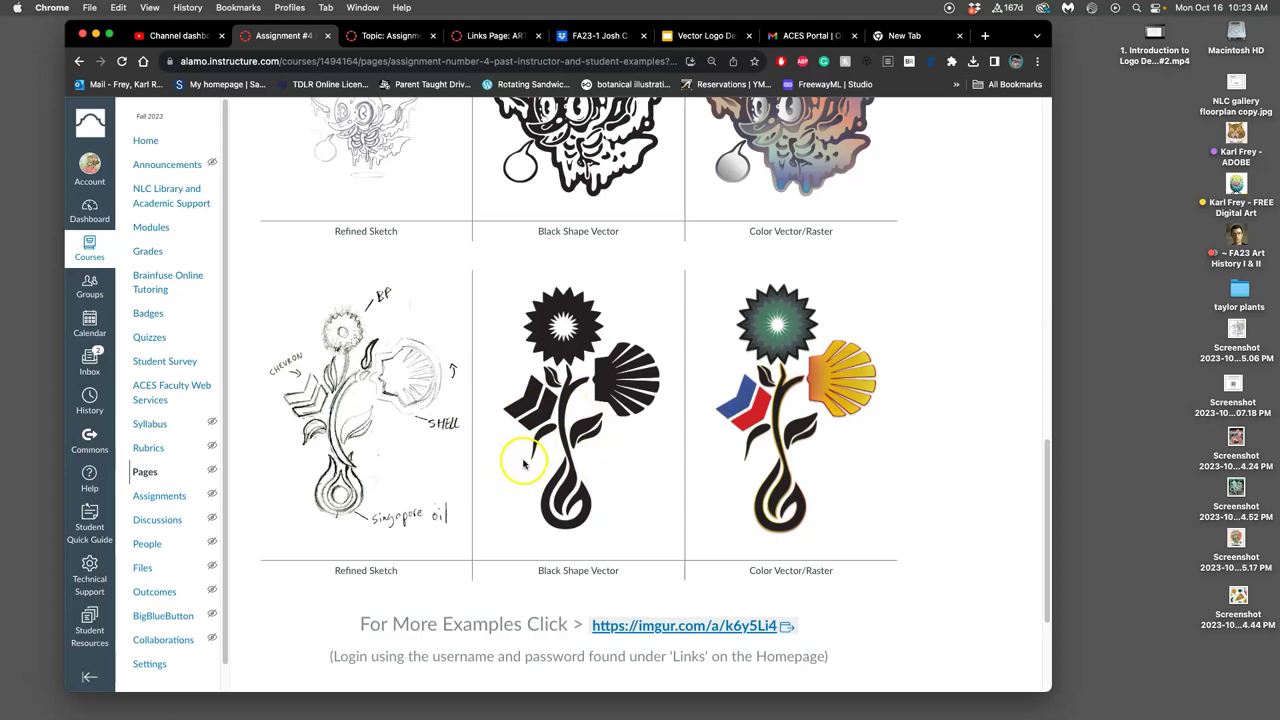
pyautogui.scroll(-5, 524, 460)
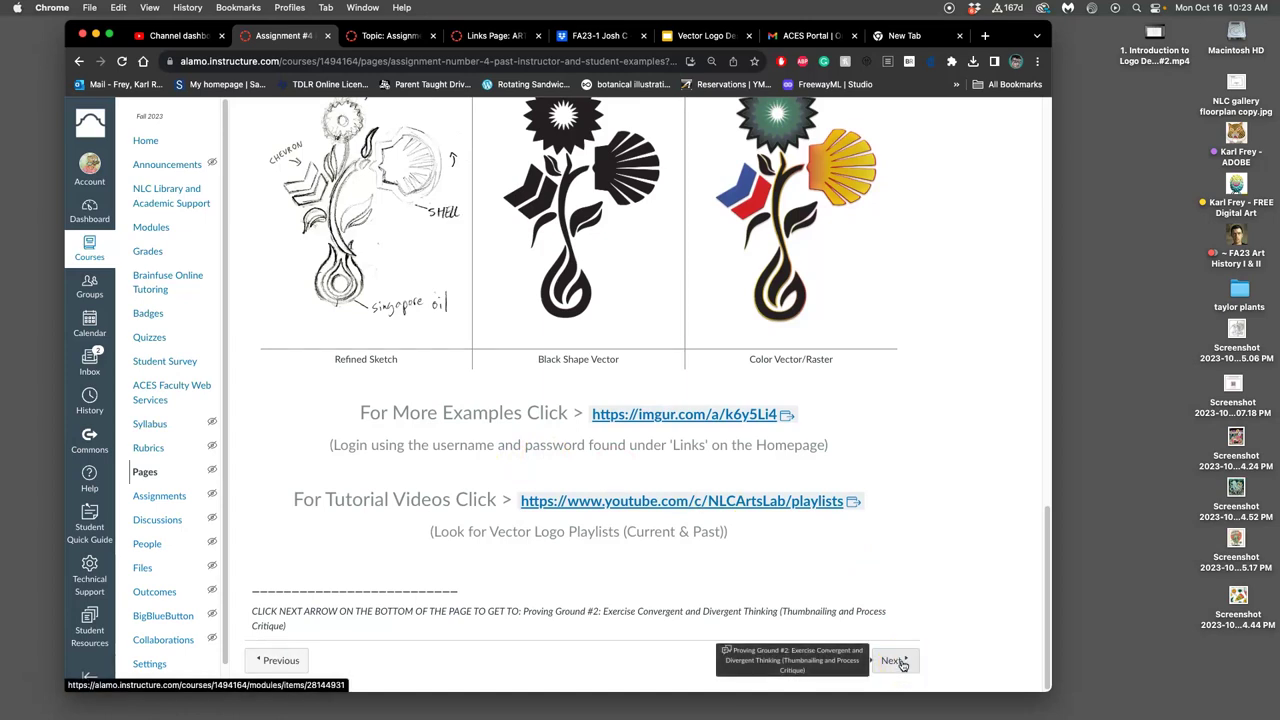
# - Open Proving Ground #2 and scroll through its directions, sketch examples and 1.5-point rubric
pyautogui.click(896, 661)
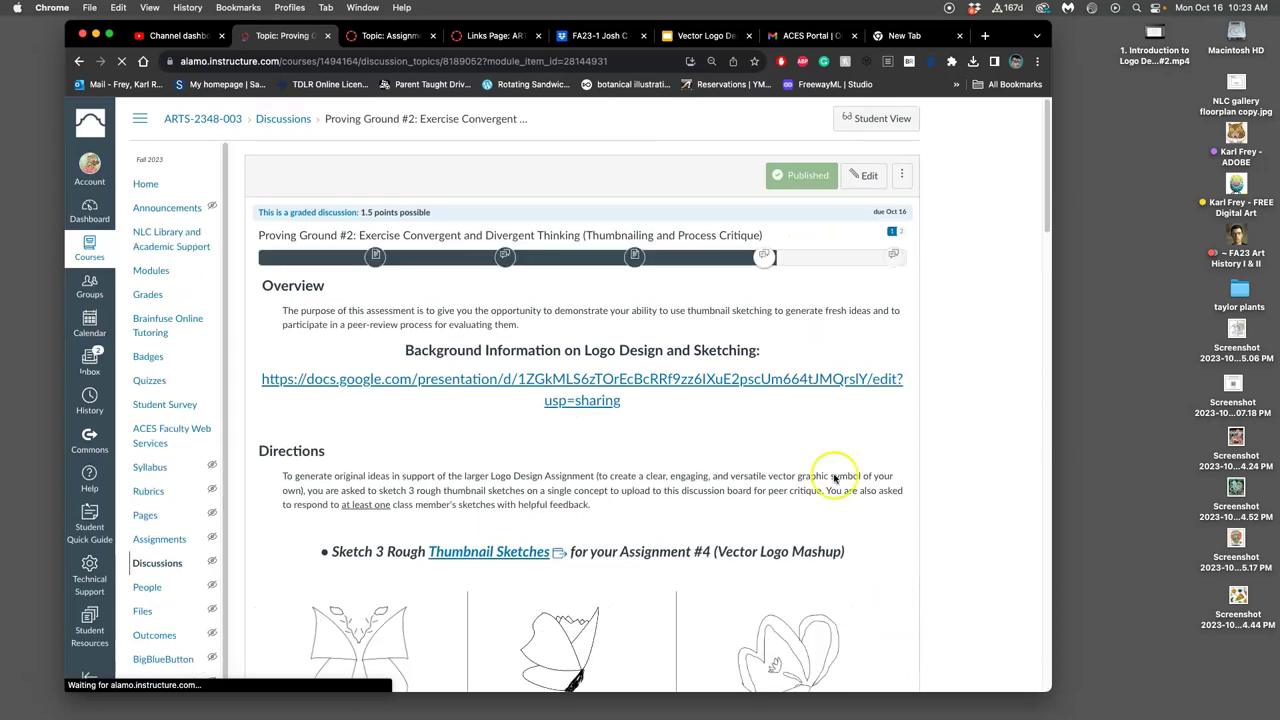
pyautogui.scroll(-1, 860, 470)
pyautogui.scroll(-1, 860, 470)
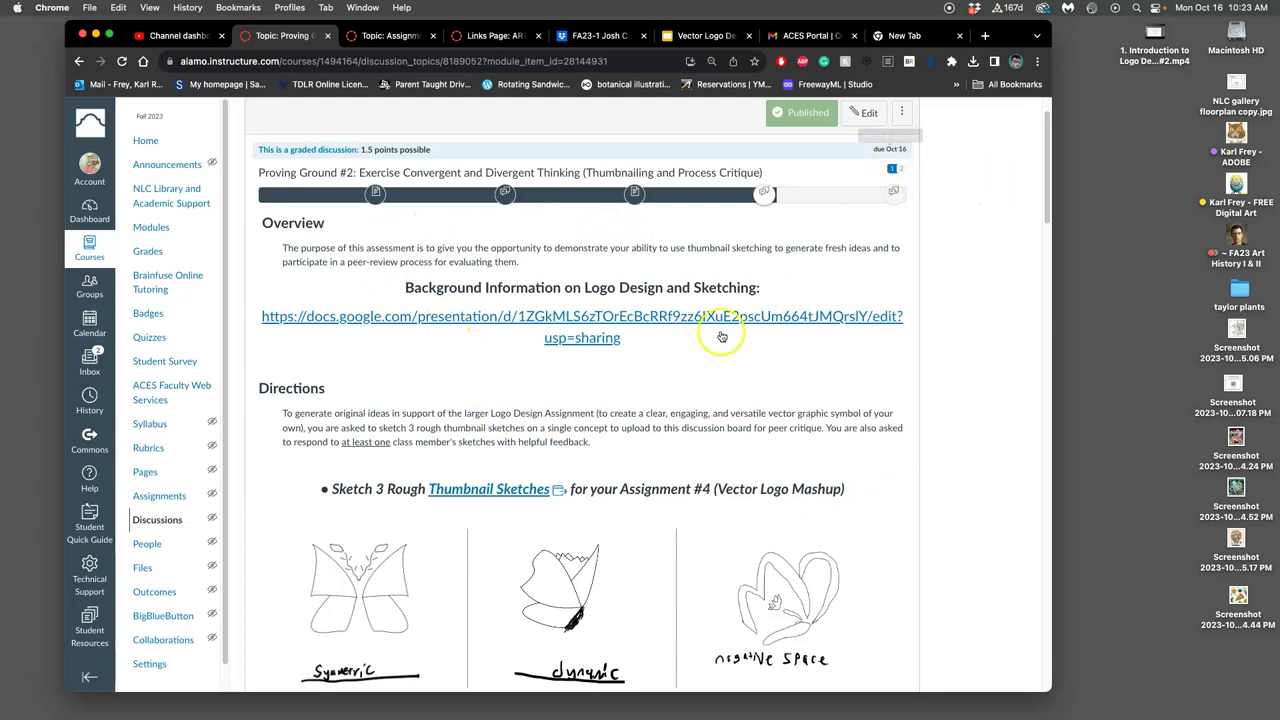
pyautogui.scroll(-5, 707, 400)
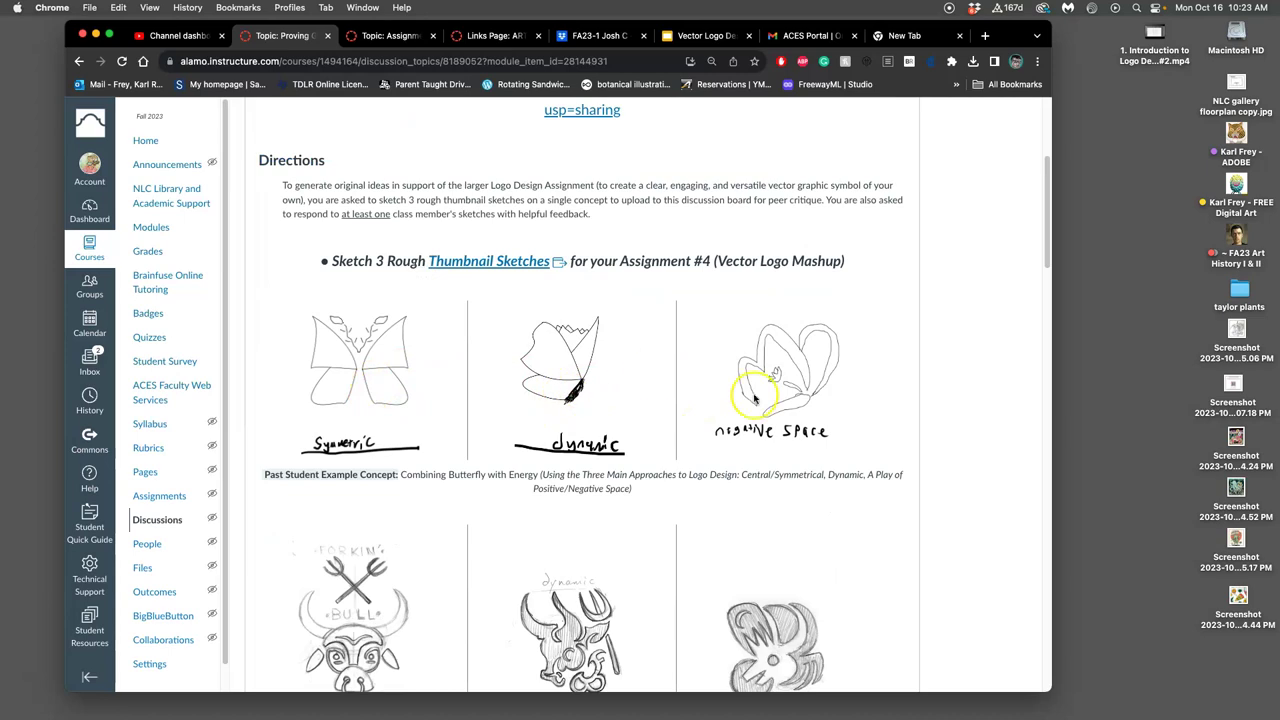
pyautogui.scroll(-1, 775, 418)
pyautogui.scroll(-3, 775, 418)
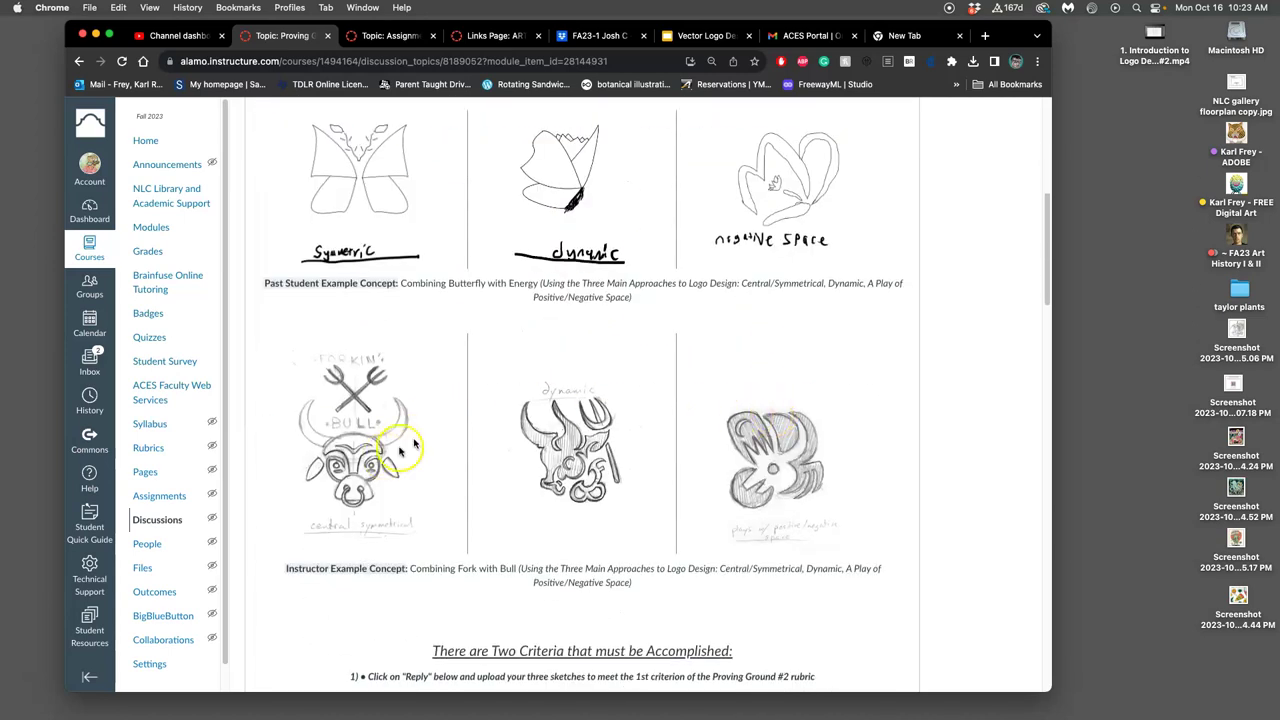
pyautogui.scroll(-2, 655, 420)
pyautogui.scroll(5, 650, 418)
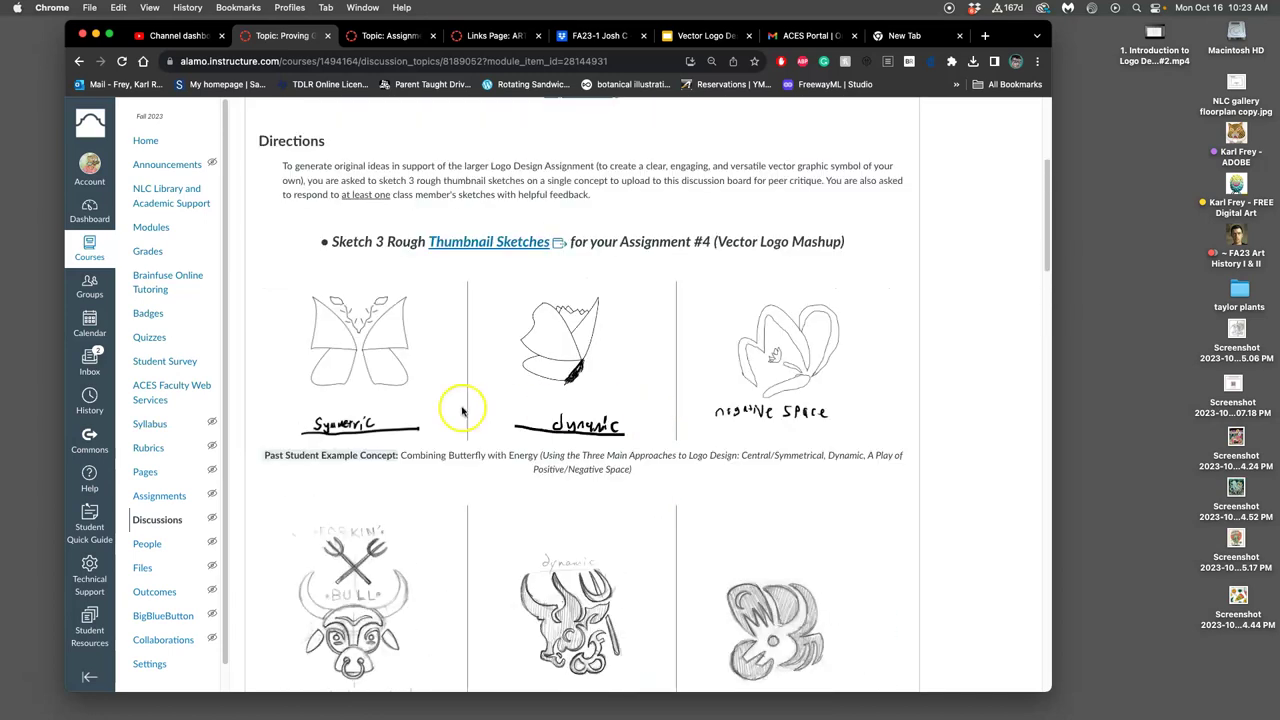
pyautogui.scroll(-7, 655, 420)
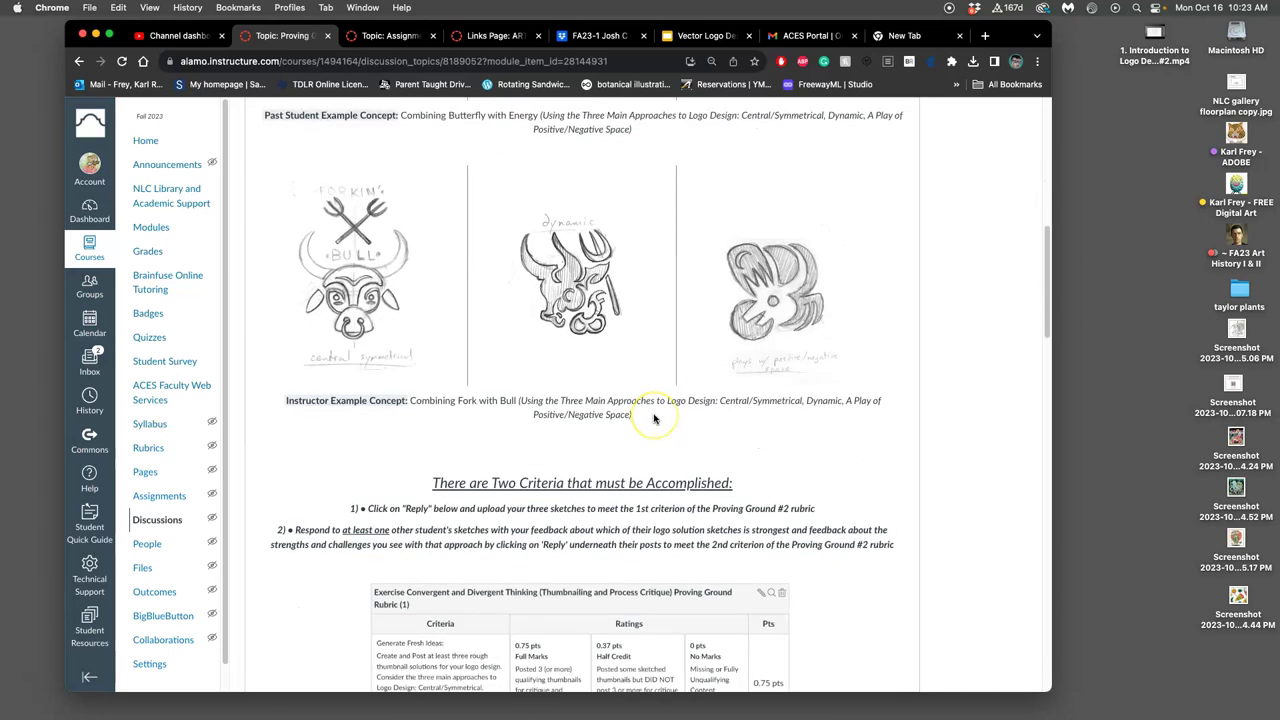
pyautogui.scroll(-6, 655, 420)
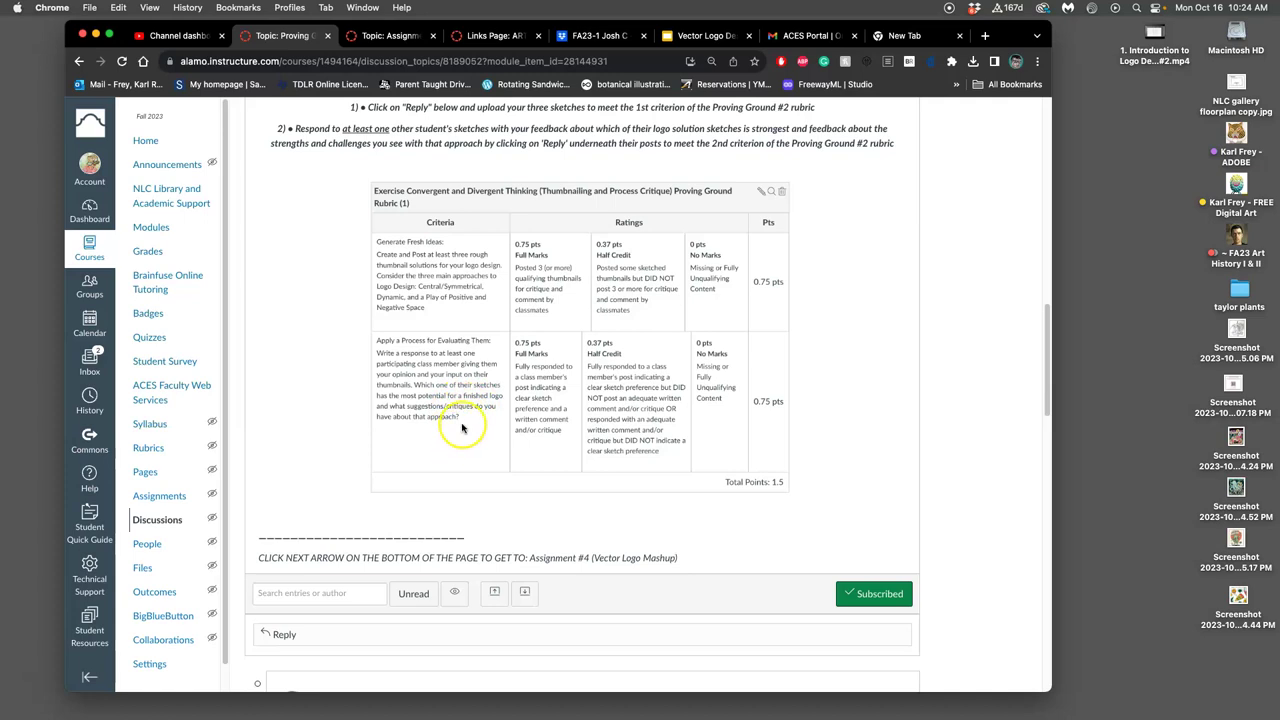
# - Scroll through the Proving Ground #2 replies to locate the student's thumbnail sketch post
pyautogui.scroll(-10, 483, 420)
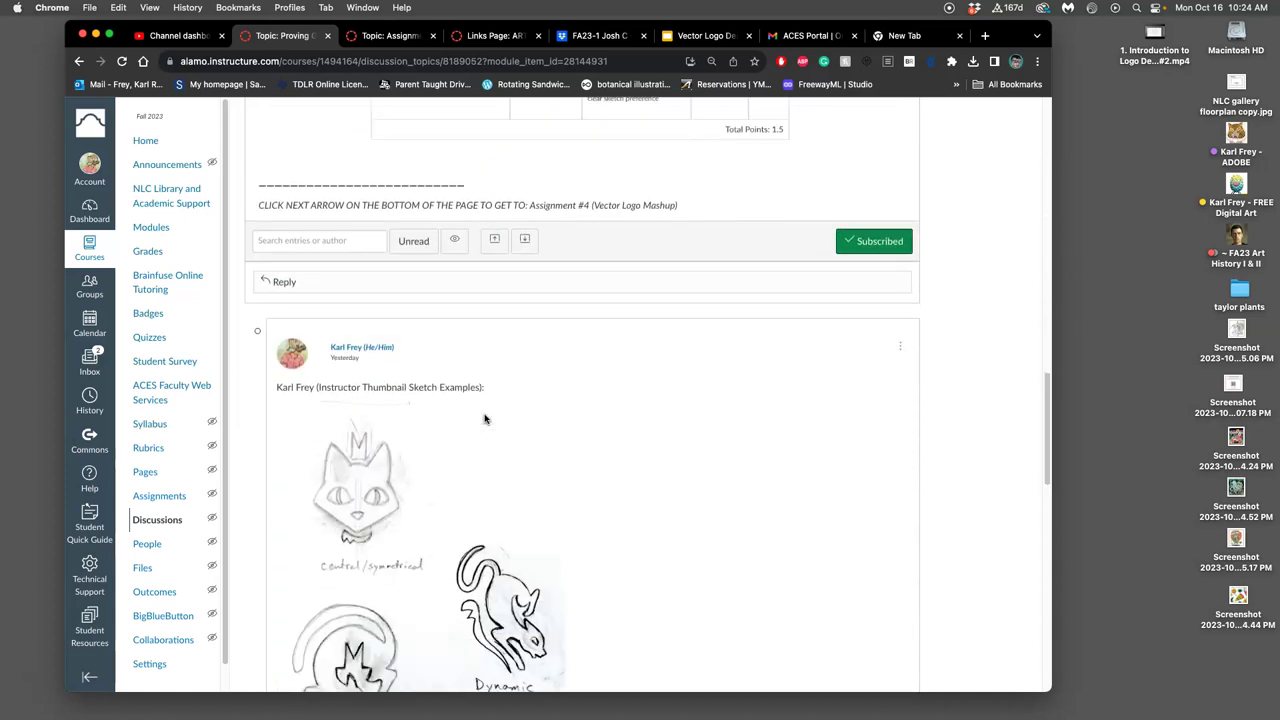
pyautogui.scroll(4, 485, 418)
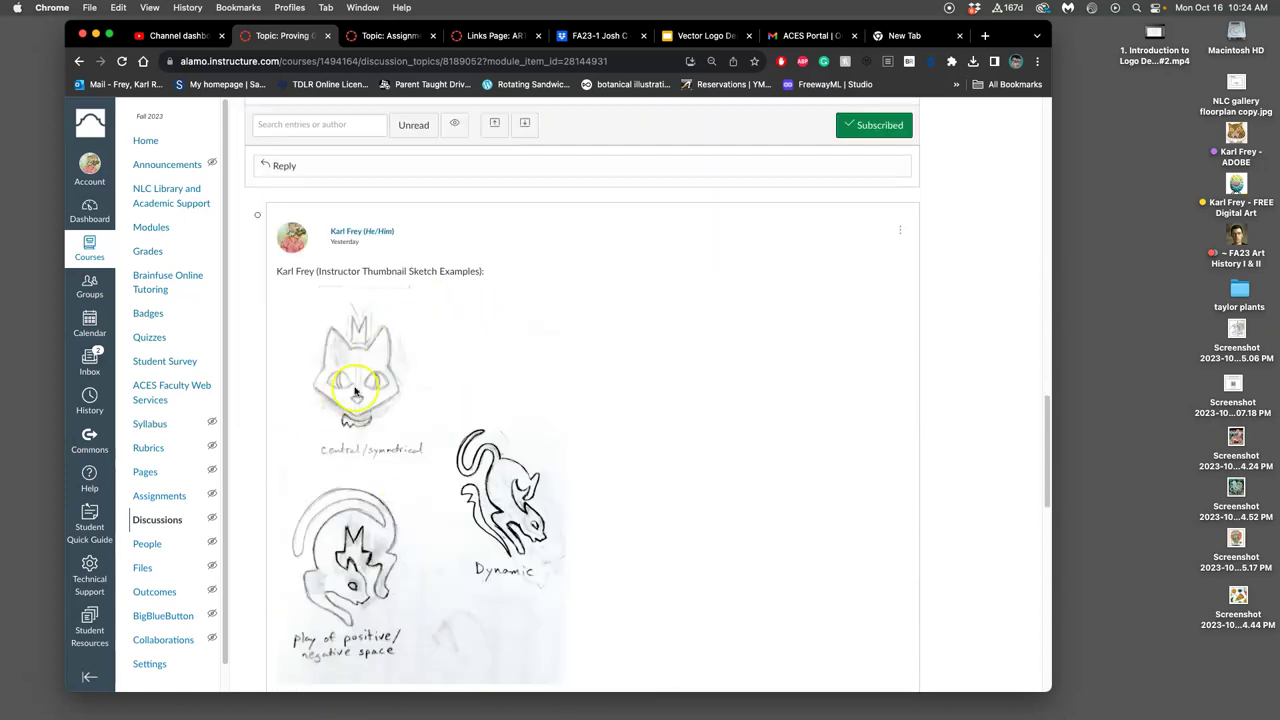
pyautogui.scroll(-15, 445, 460)
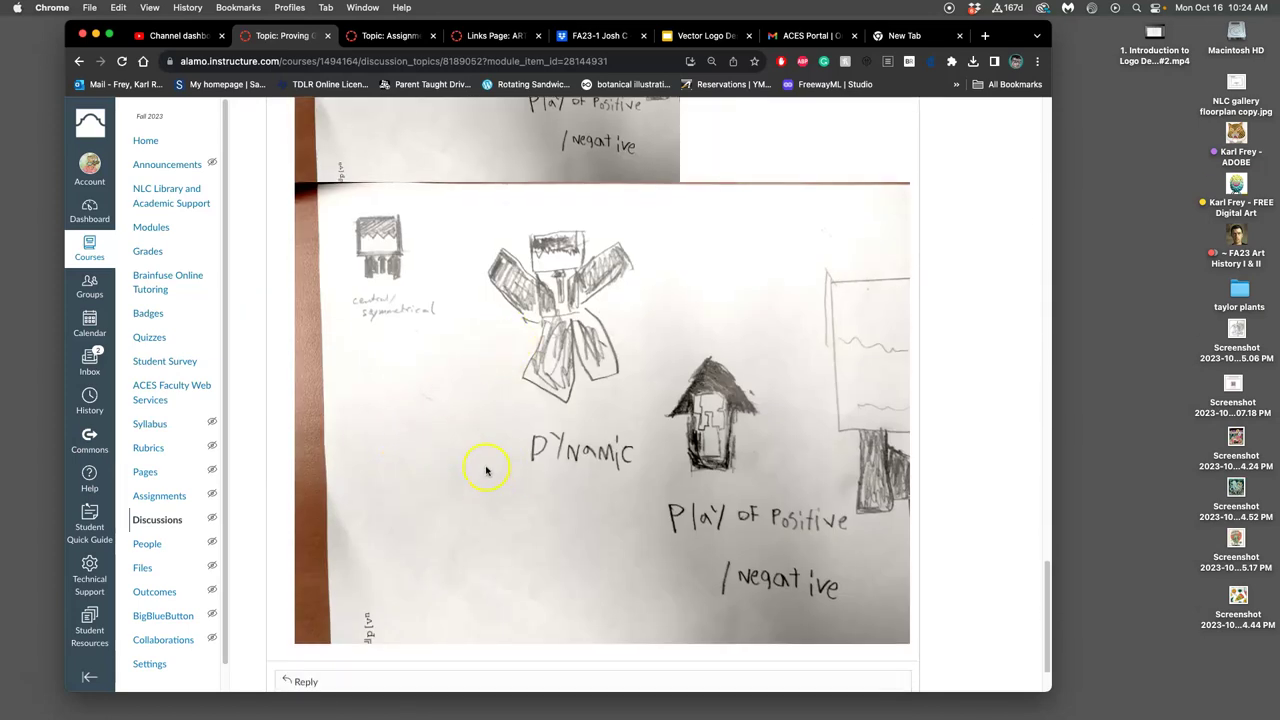
pyautogui.scroll(-2, 487, 470)
pyautogui.scroll(8, 485, 469)
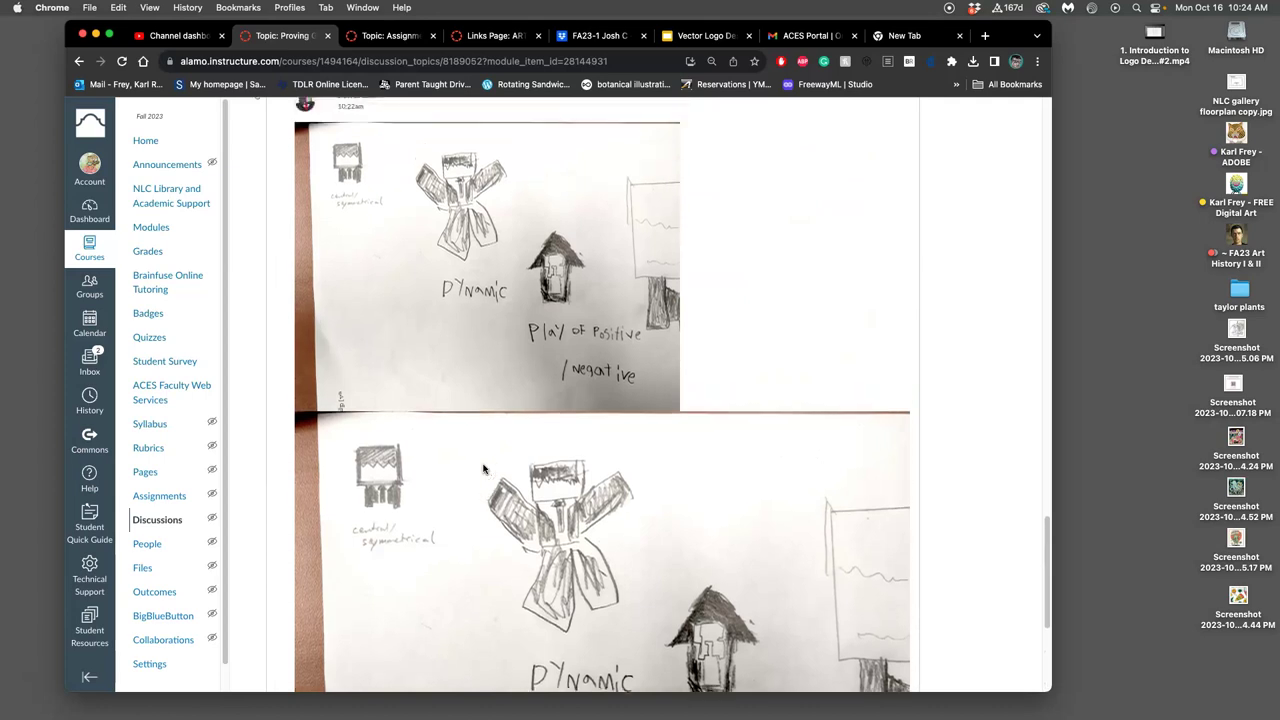
pyautogui.scroll(3, 500, 440)
pyautogui.scroll(3, 510, 428)
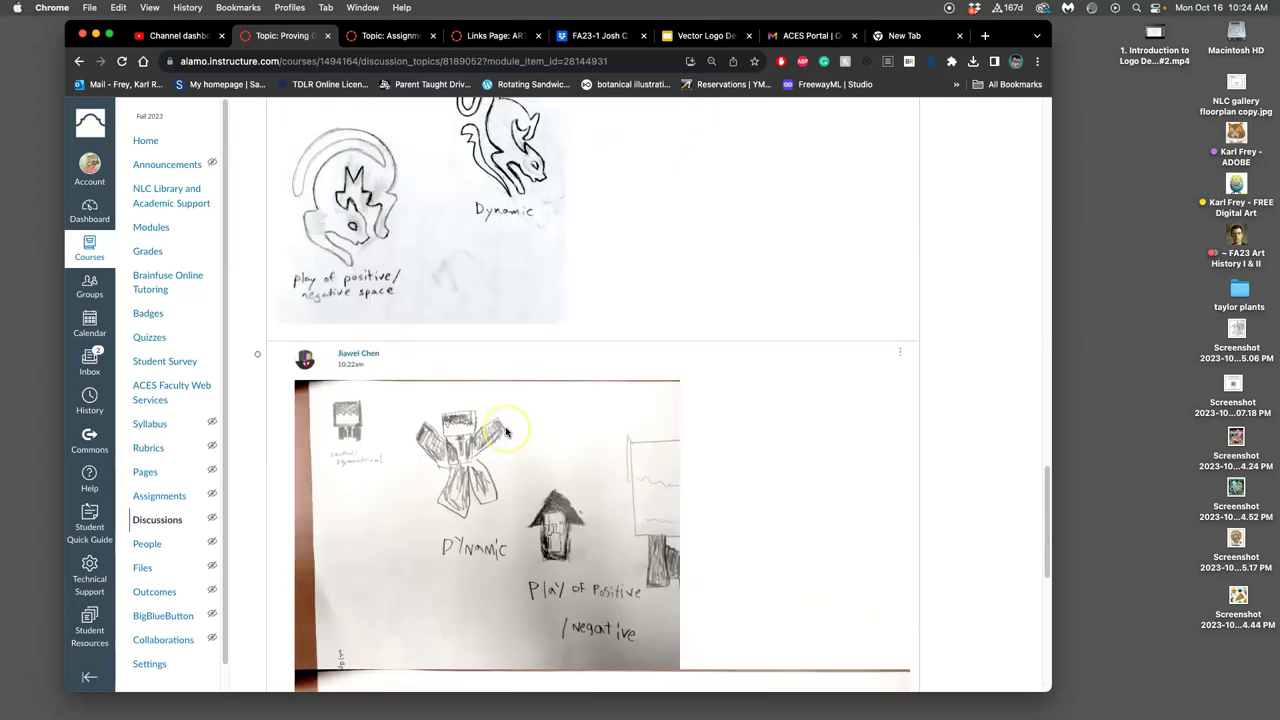
pyautogui.scroll(5, 506, 432)
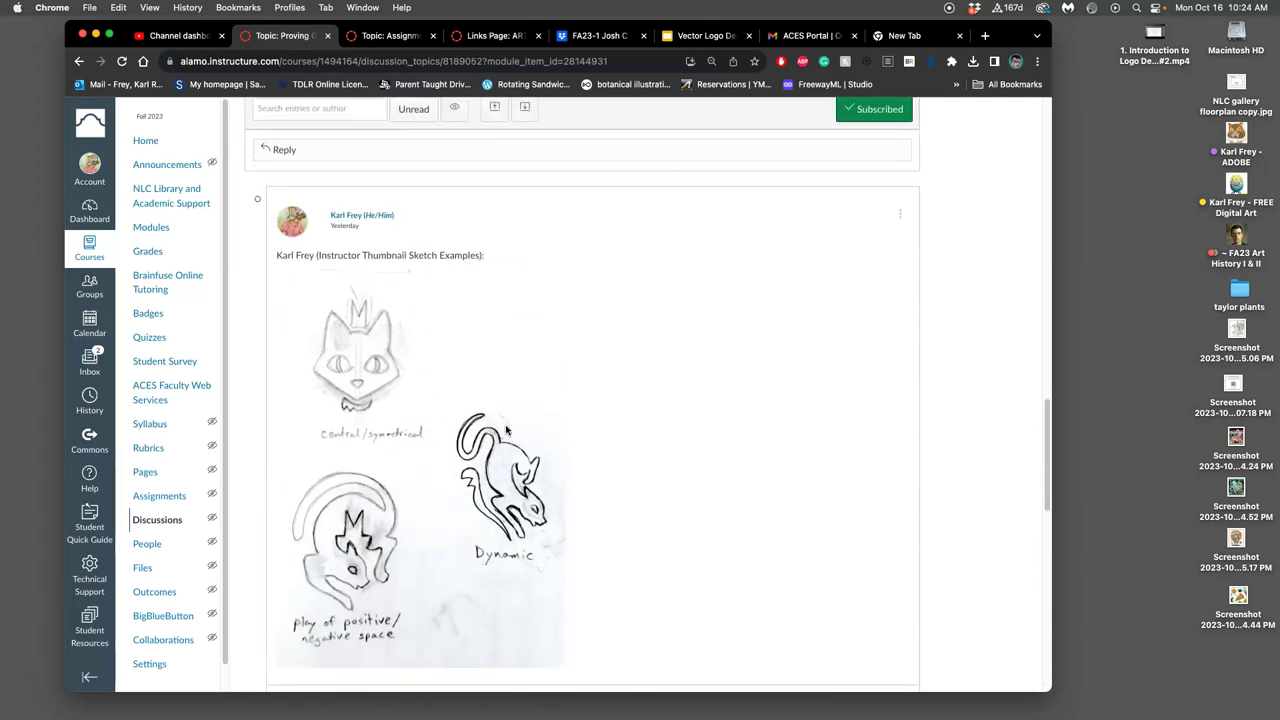
pyautogui.scroll(3, 507, 430)
pyautogui.scroll(1, 507, 431)
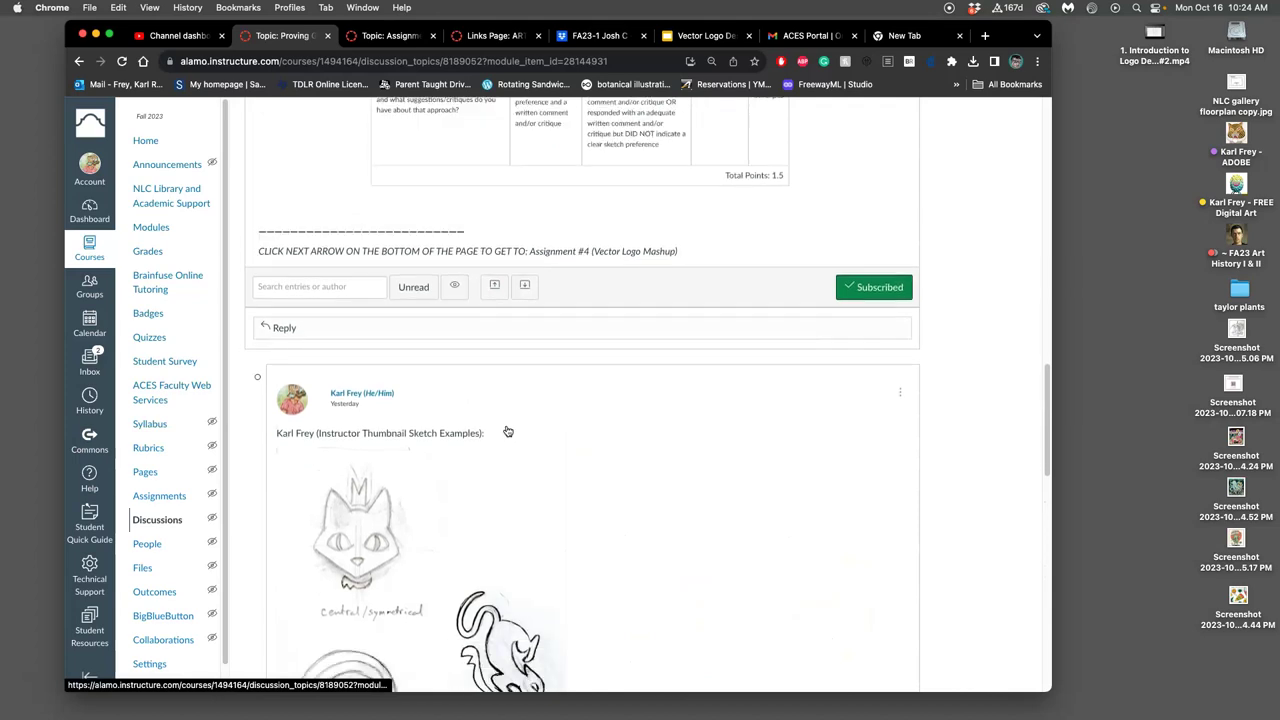
pyautogui.scroll(-3, 507, 431)
pyautogui.scroll(-8, 507, 431)
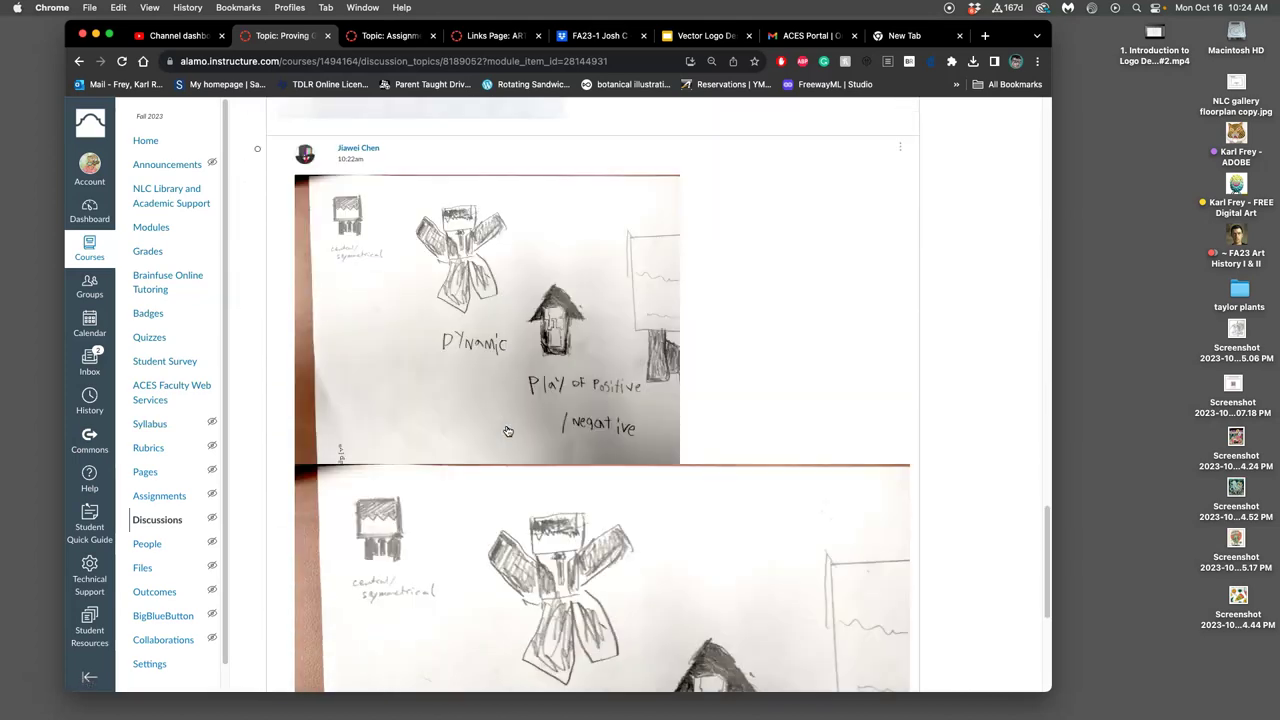
pyautogui.scroll(2, 507, 431)
# - Edit the student's sketch post, select its image in the editor, and save it with Done
pyautogui.click(902, 333)
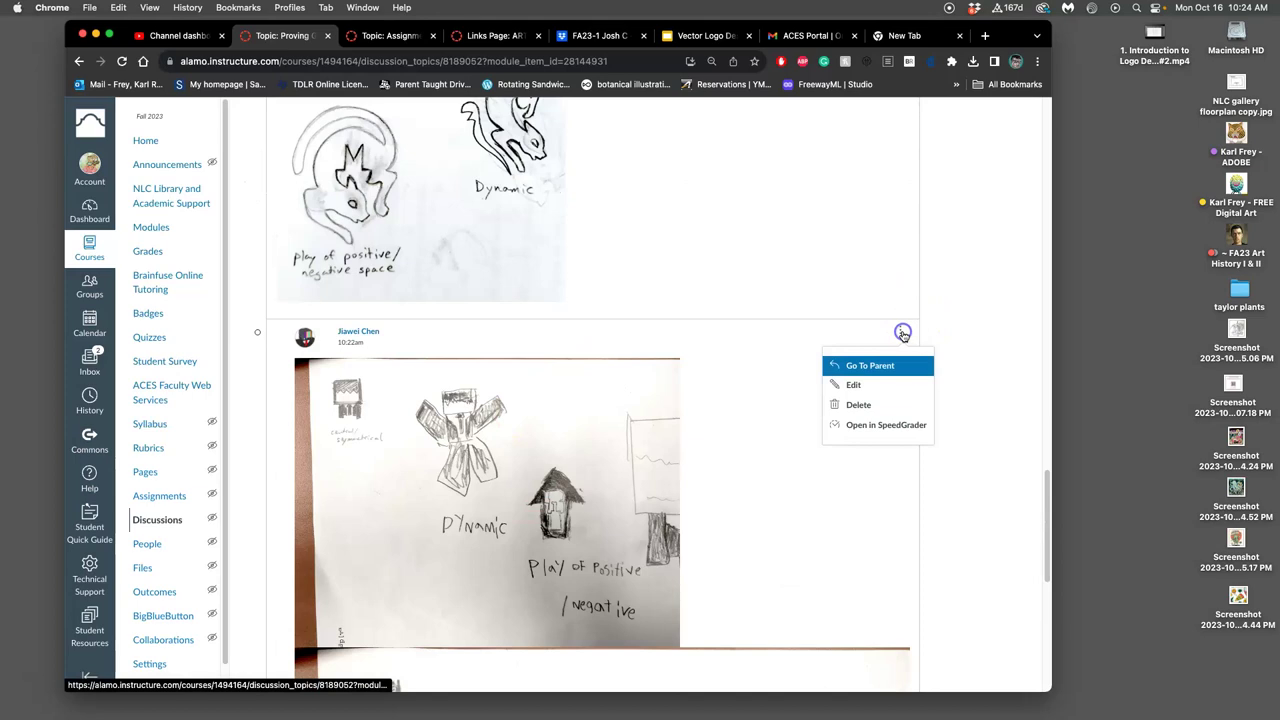
pyautogui.click(855, 384)
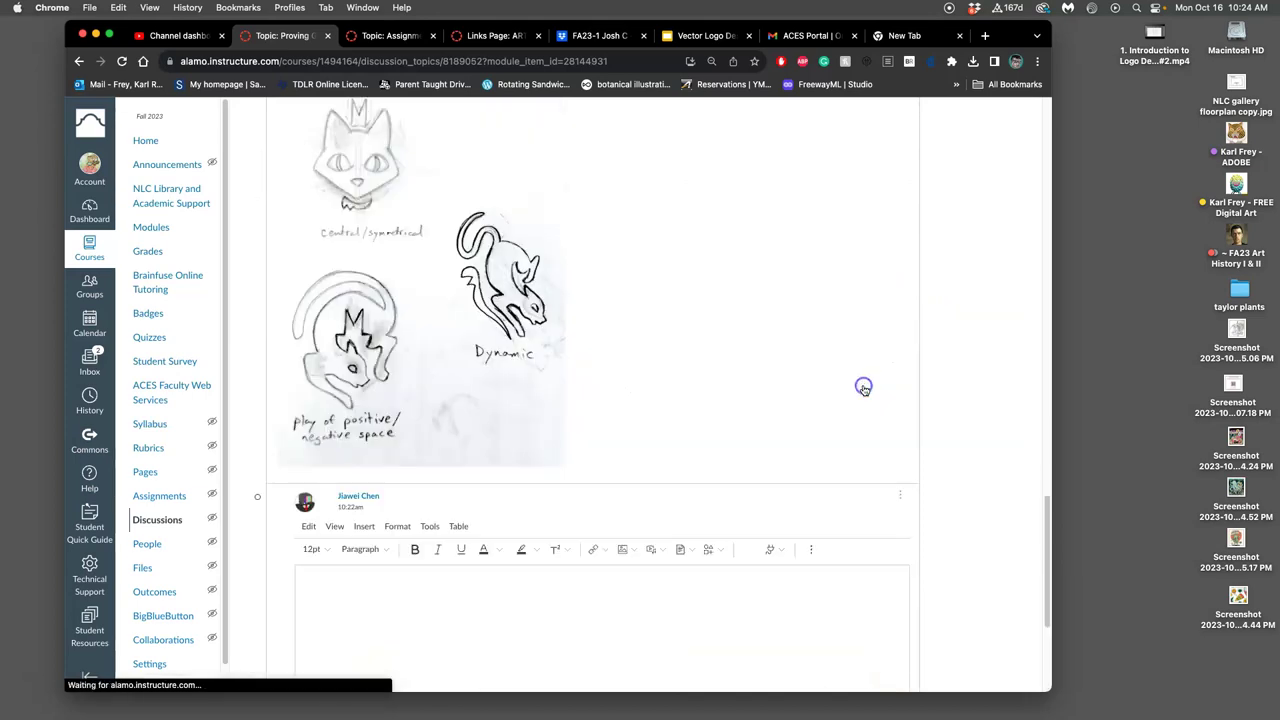
pyautogui.scroll(-5, 568, 408)
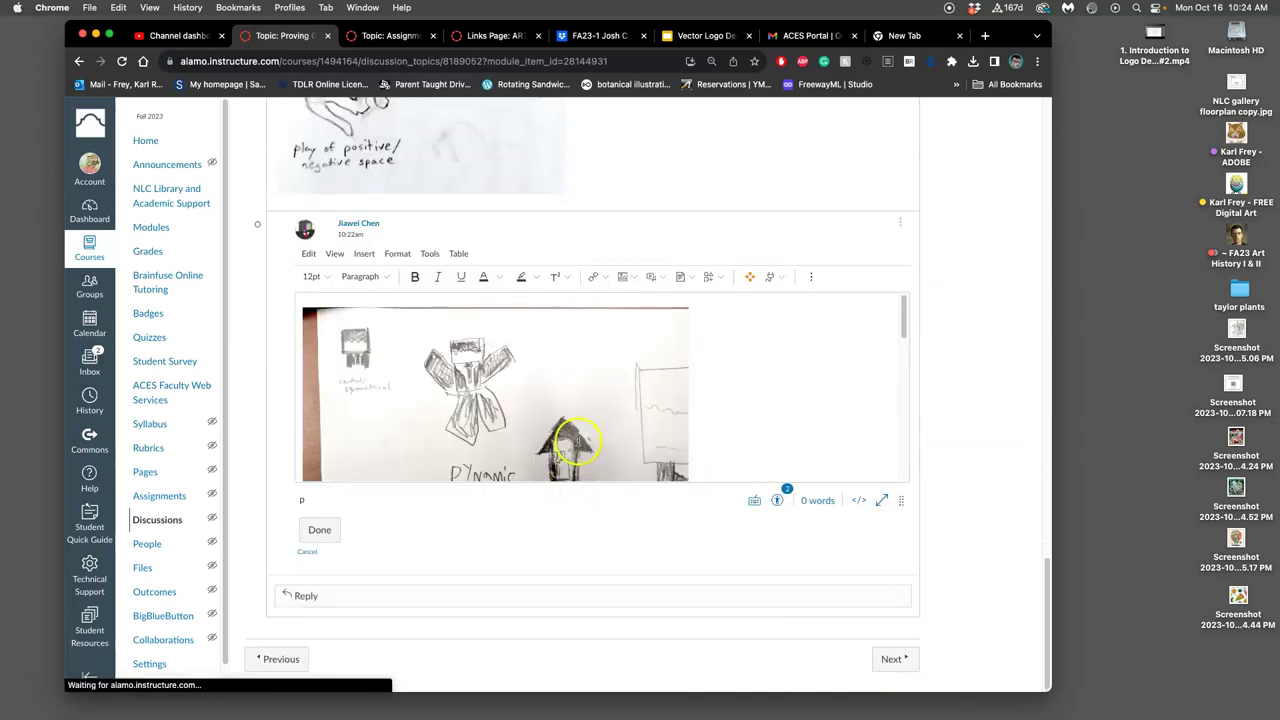
pyautogui.scroll(-3, 578, 440)
pyautogui.click(645, 403)
pyautogui.scroll(-3, 613, 413)
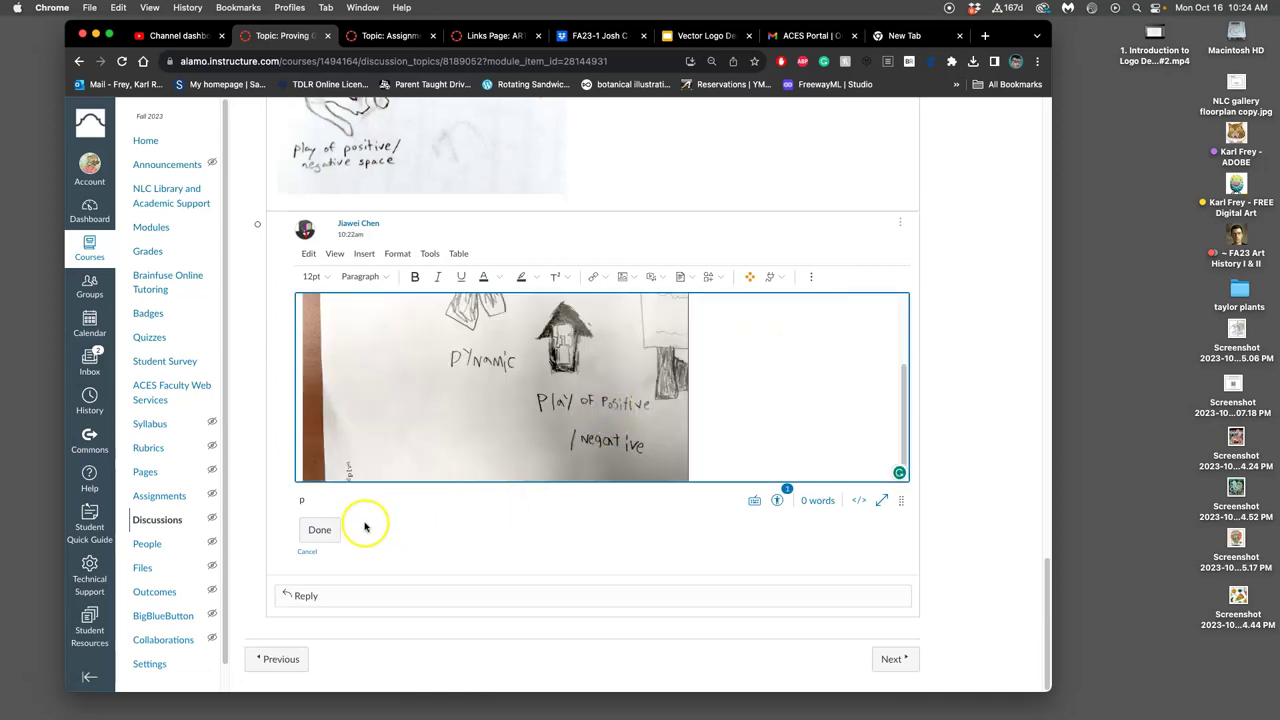
pyautogui.click(319, 530)
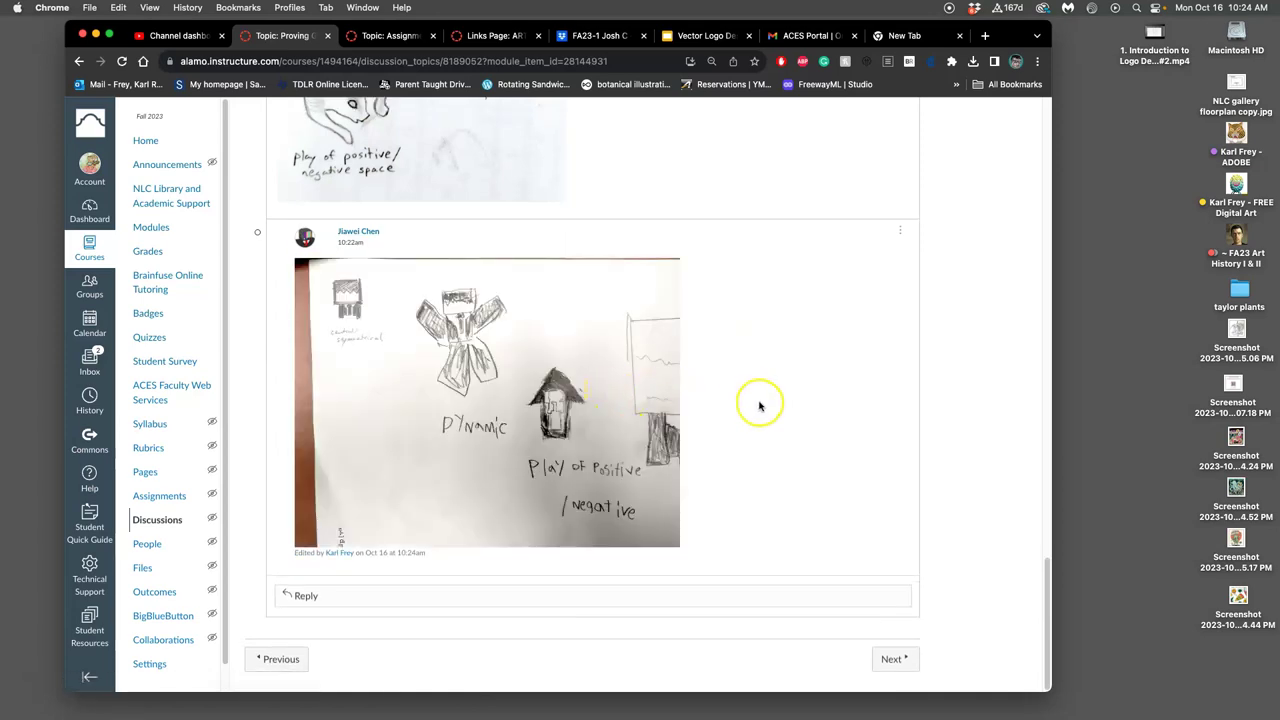
pyautogui.scroll(5, 757, 400)
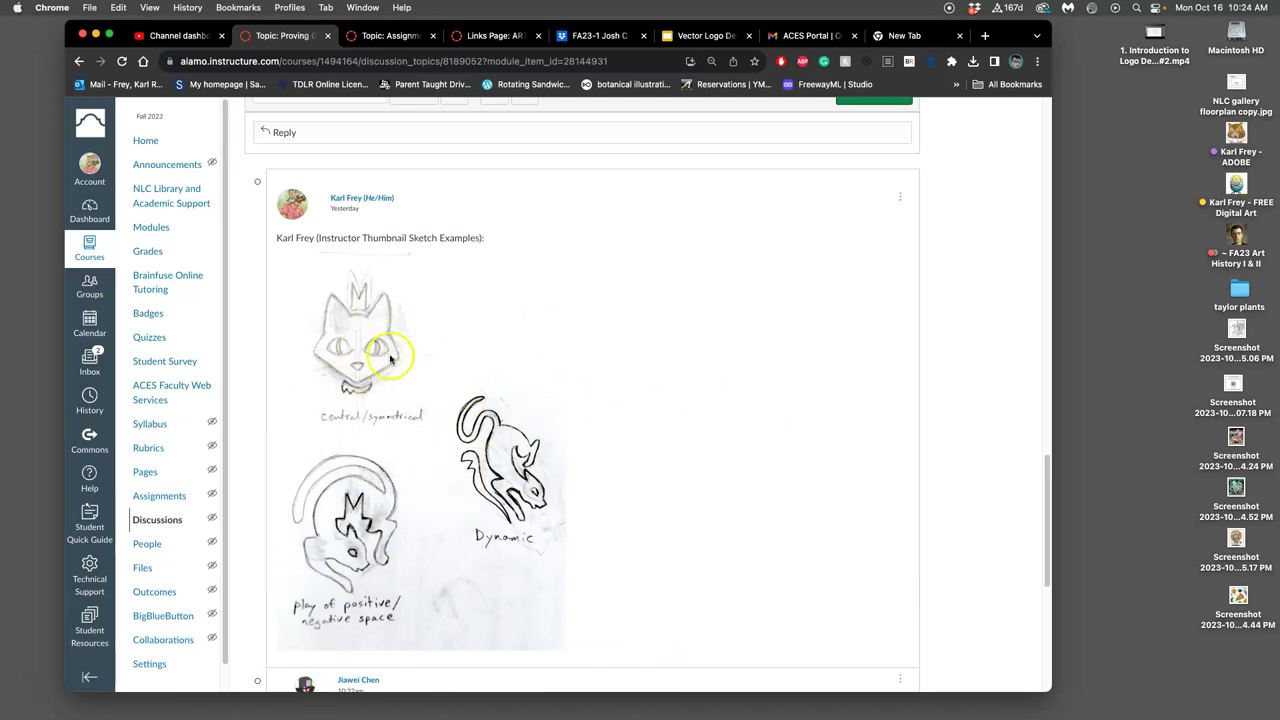
pyautogui.scroll(3, 409, 359)
pyautogui.scroll(-15, 430, 358)
pyautogui.scroll(15, 805, 490)
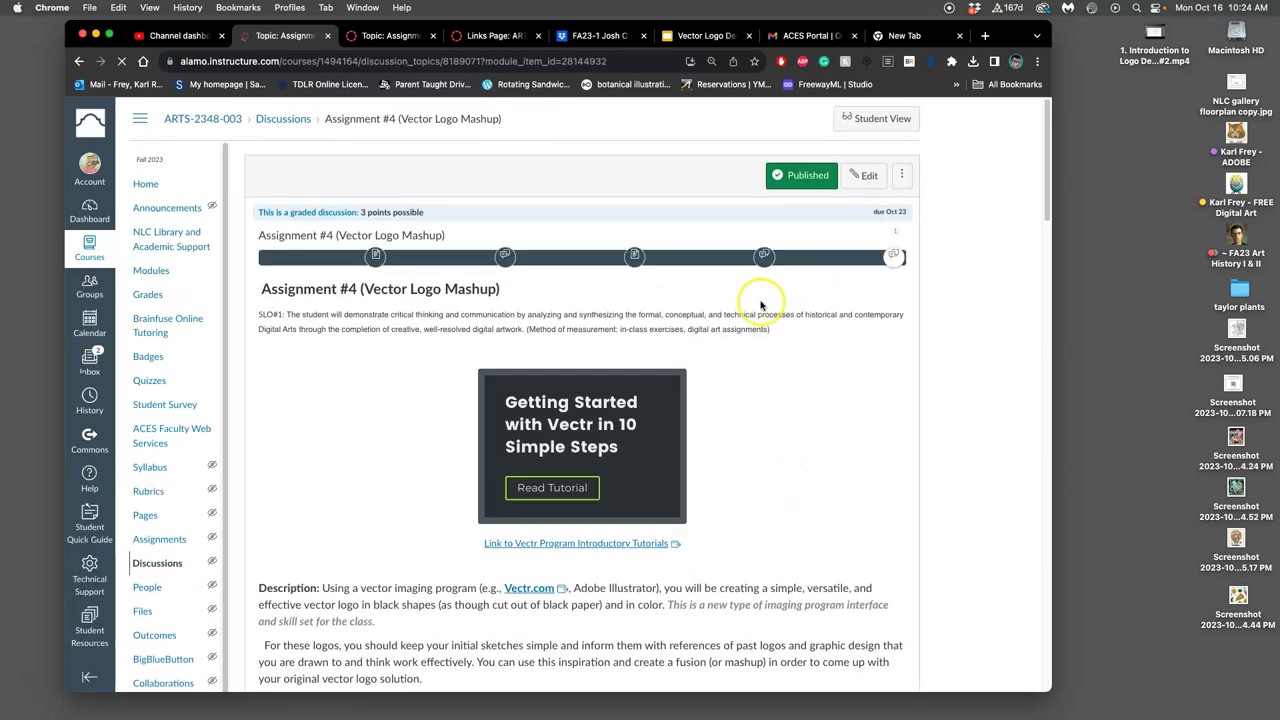
# - Scroll the Assignment #4 discussion down to the Fables character theme post and its inspiration images
pyautogui.scroll(-4, 746, 310)
pyautogui.scroll(-20, 746, 310)
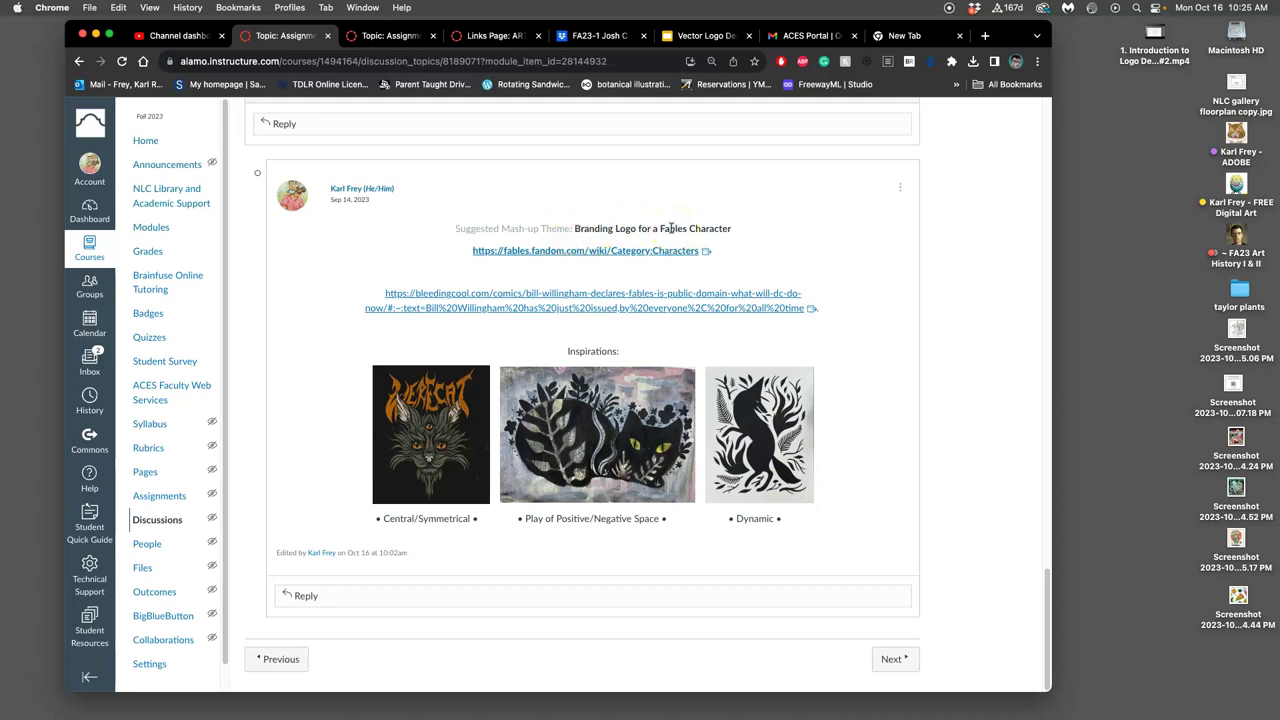
# - Open the Bleeding Cool article link in a new tab and switch to it
pyautogui.rightClick(585, 290)
pyautogui.click(610, 297)
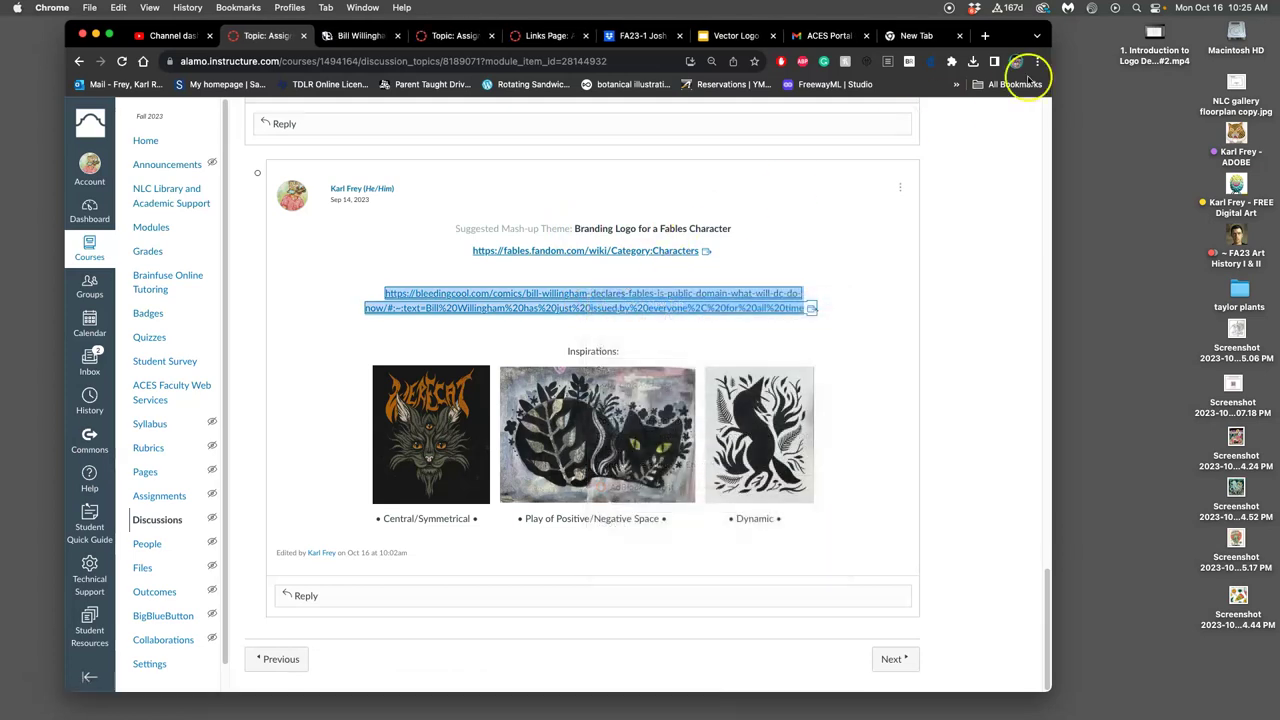
pyautogui.moveTo(1017, 25); pyautogui.dragTo(1025, 53)
pyautogui.click(370, 65)
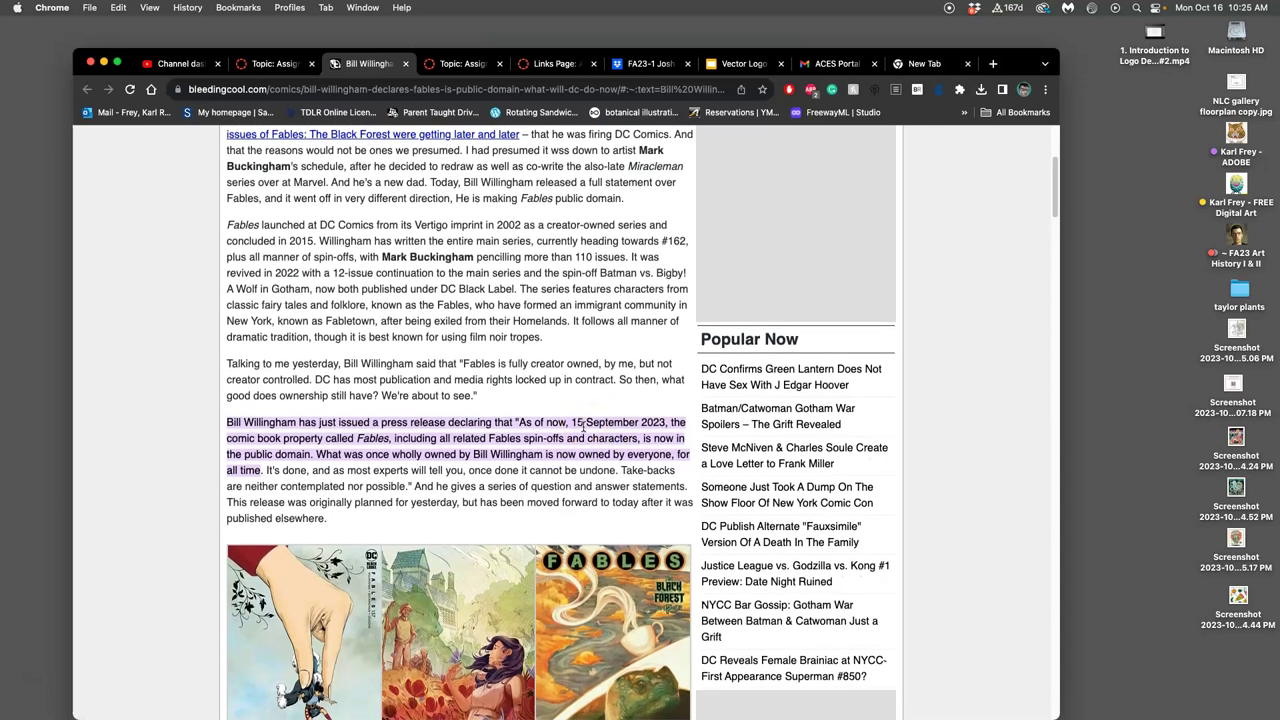
# - Read through the article's highlighted press-release passage about Fables entering the public domain
pyautogui.scroll(-3, 583, 428)
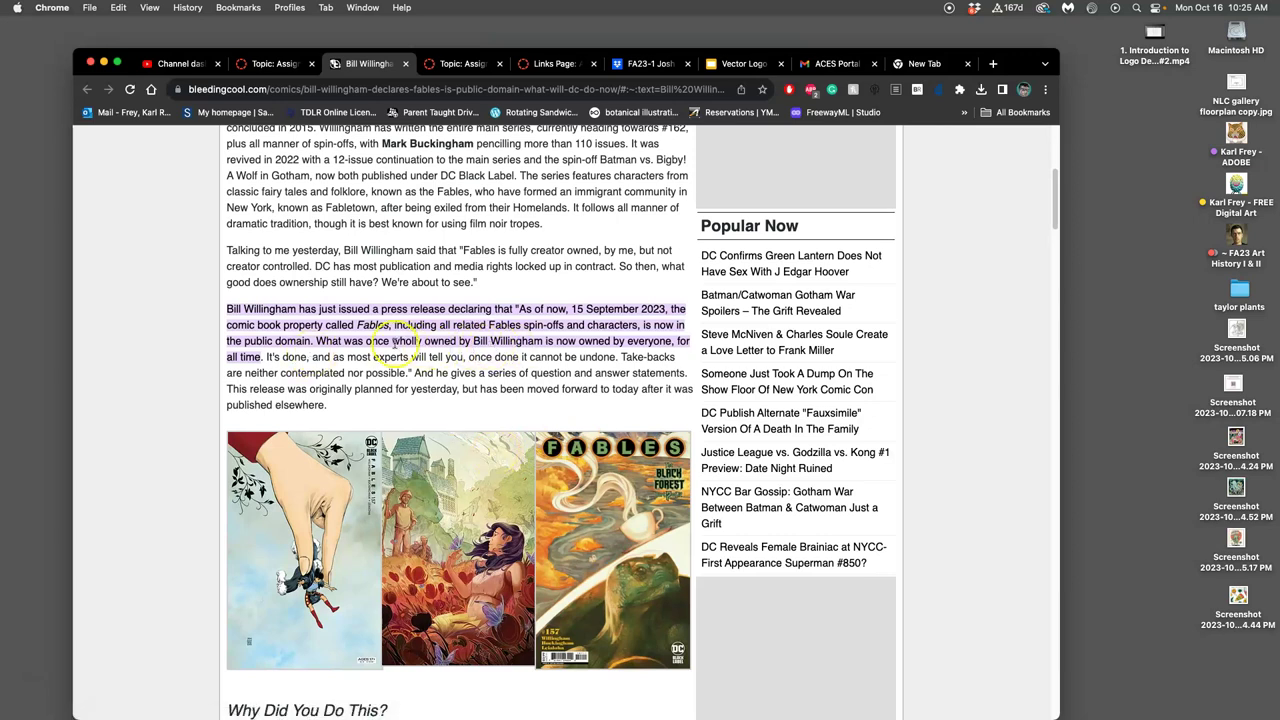
pyautogui.scroll(-1, 486, 437)
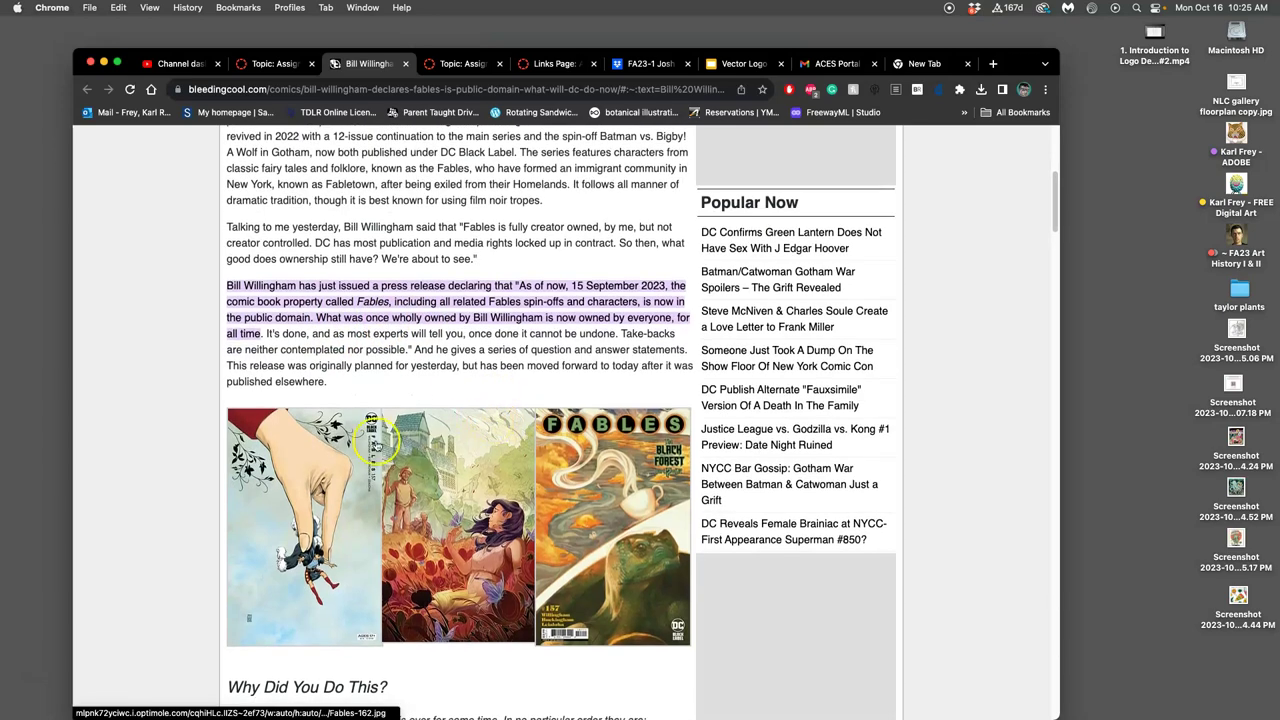
pyautogui.scroll(3, 545, 444)
pyautogui.scroll(-4, 553, 443)
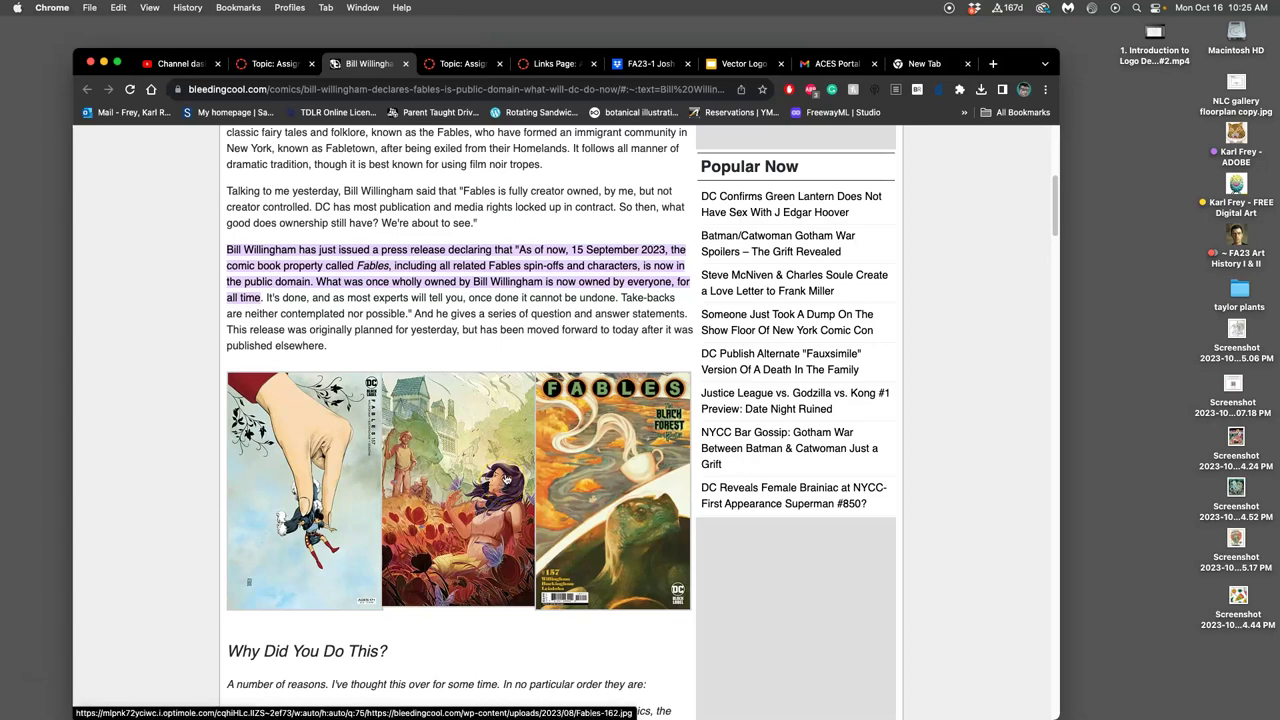
pyautogui.scroll(9, 507, 475)
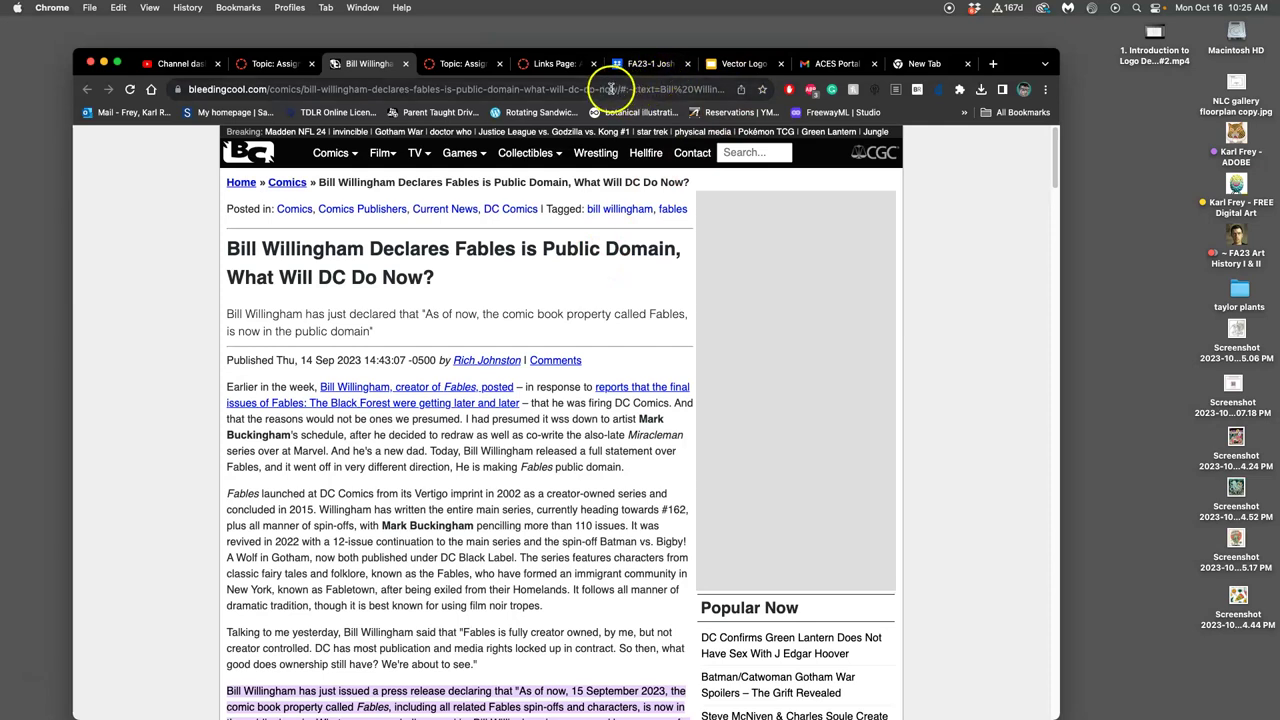
# - Back on the Canvas discussion, open the fables.fandom.com Characters category link in a new tab
pyautogui.click(280, 66)
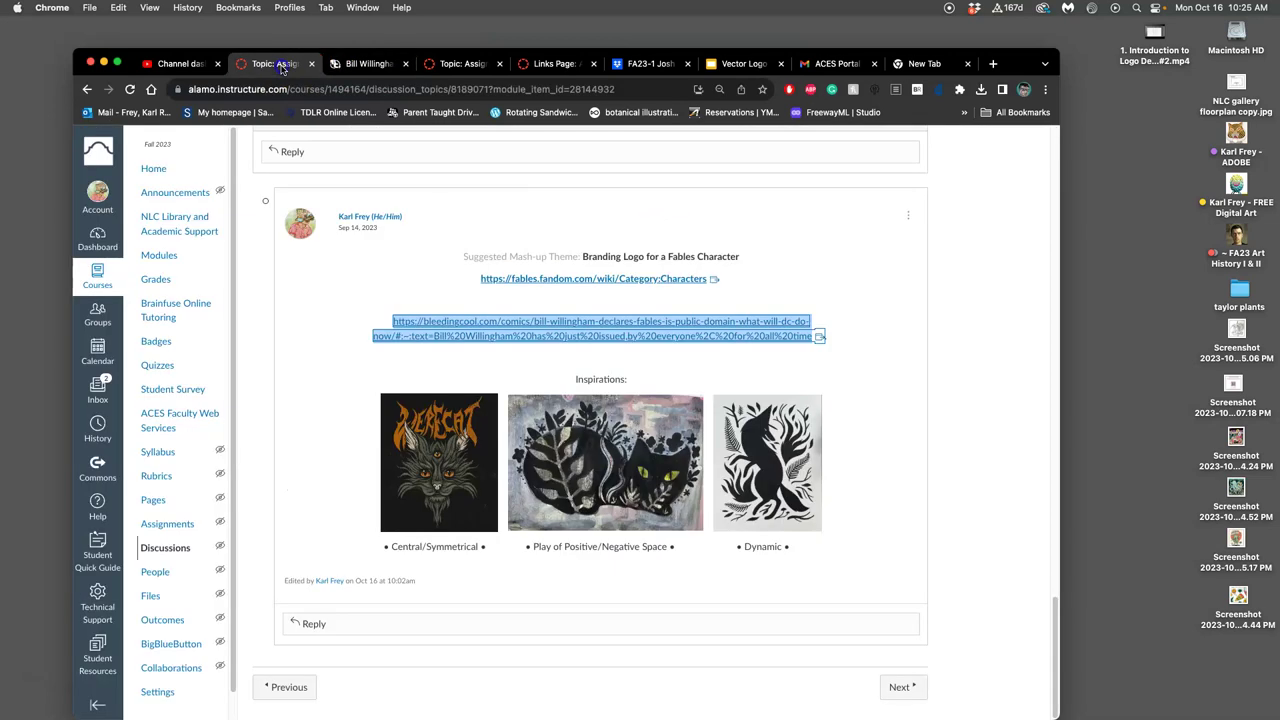
pyautogui.click(787, 298)
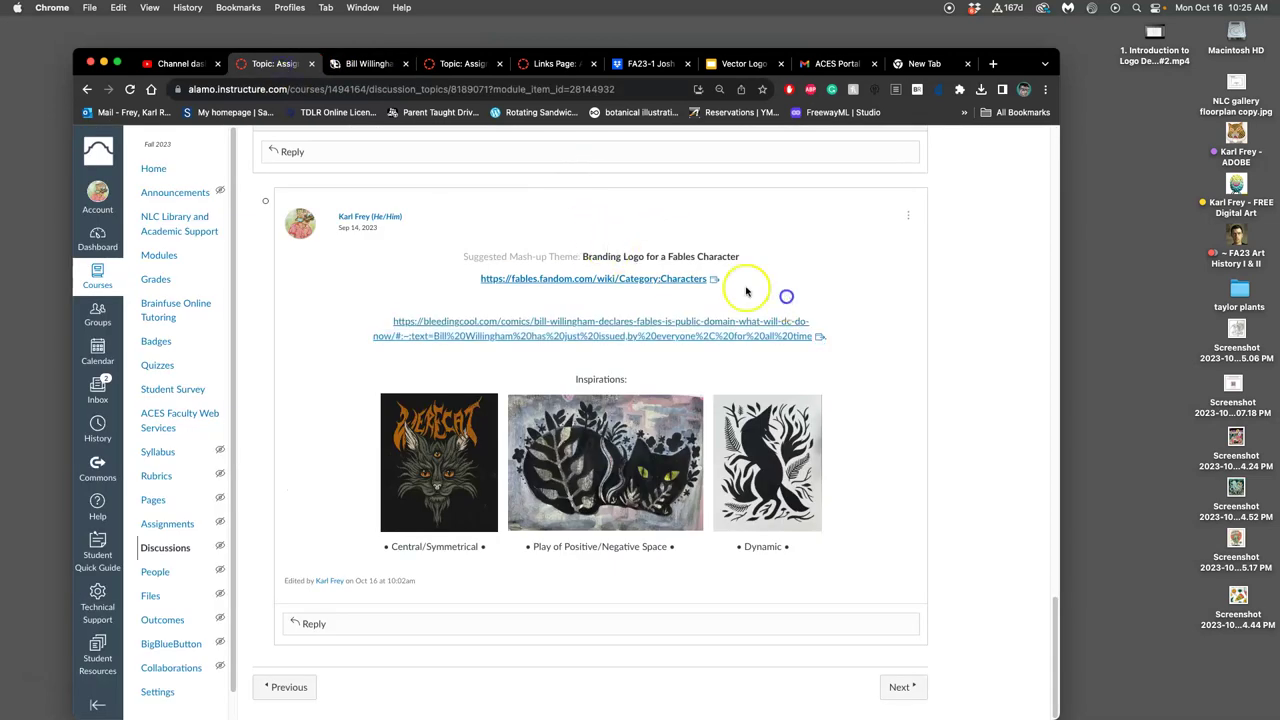
pyautogui.rightClick(605, 285)
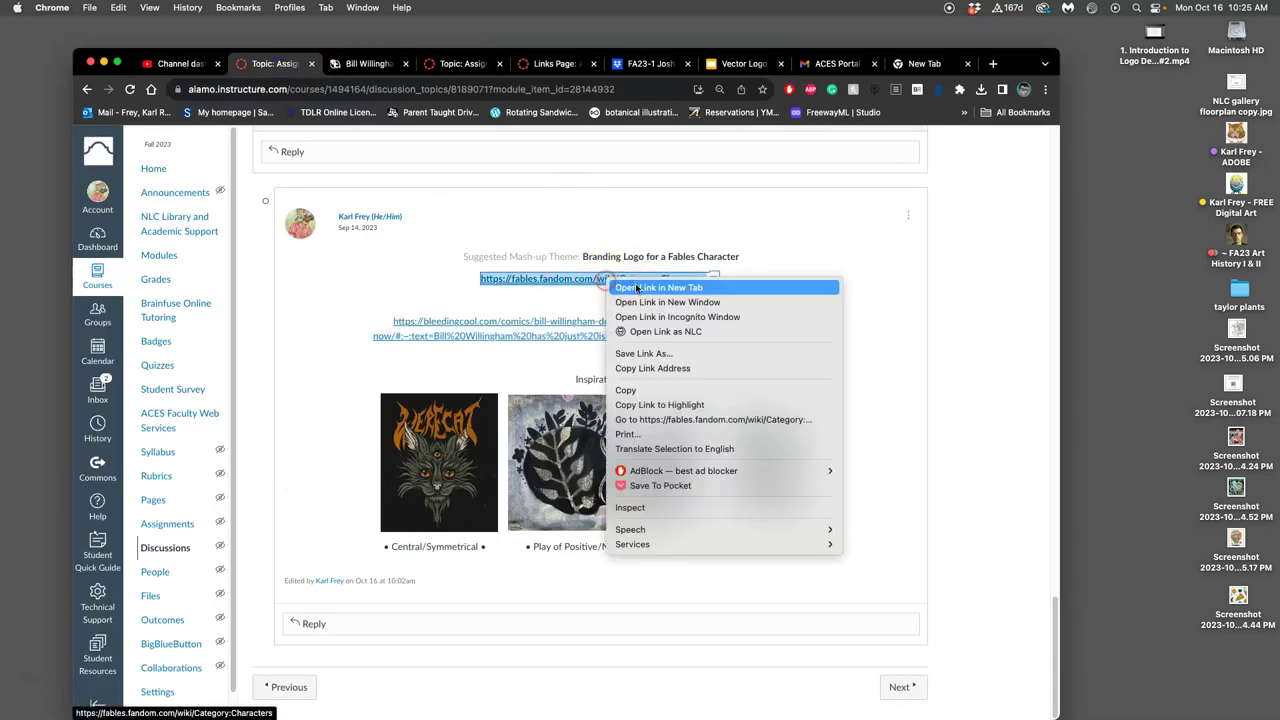
pyautogui.click(636, 284)
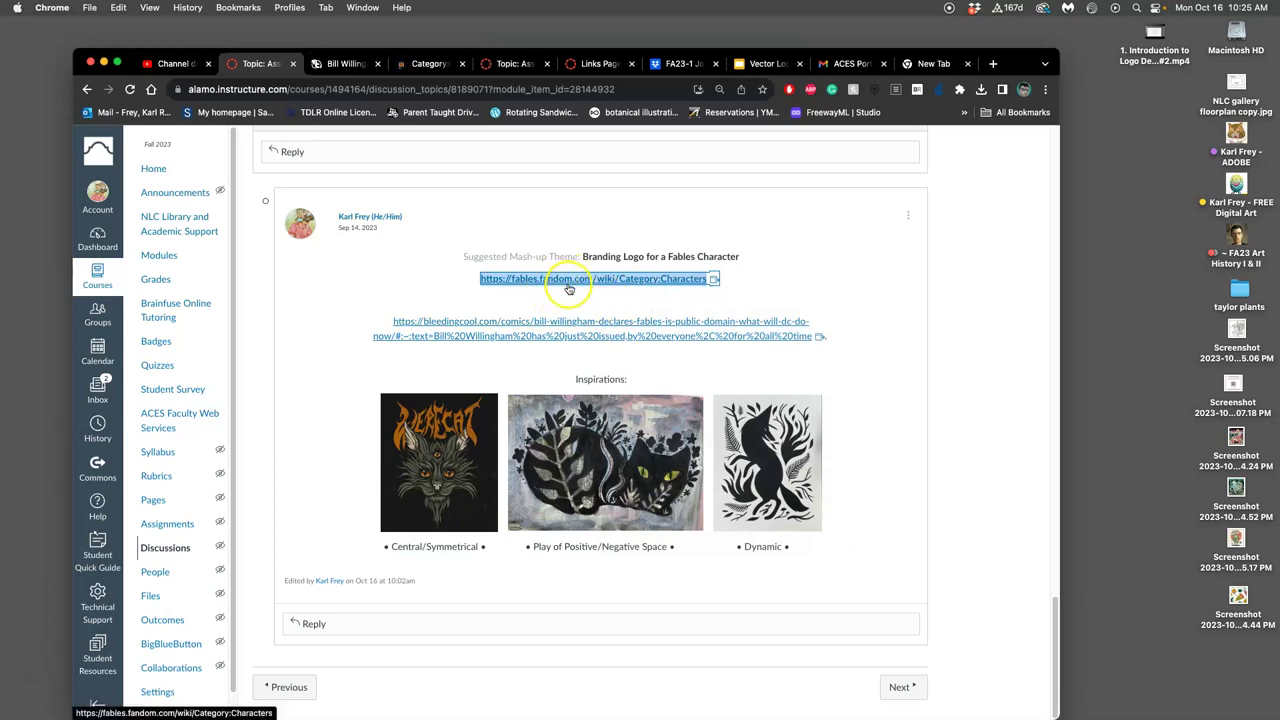
# - On the Fables Wiki Characters page, jump to the characters starting with M
pyautogui.click(427, 66)
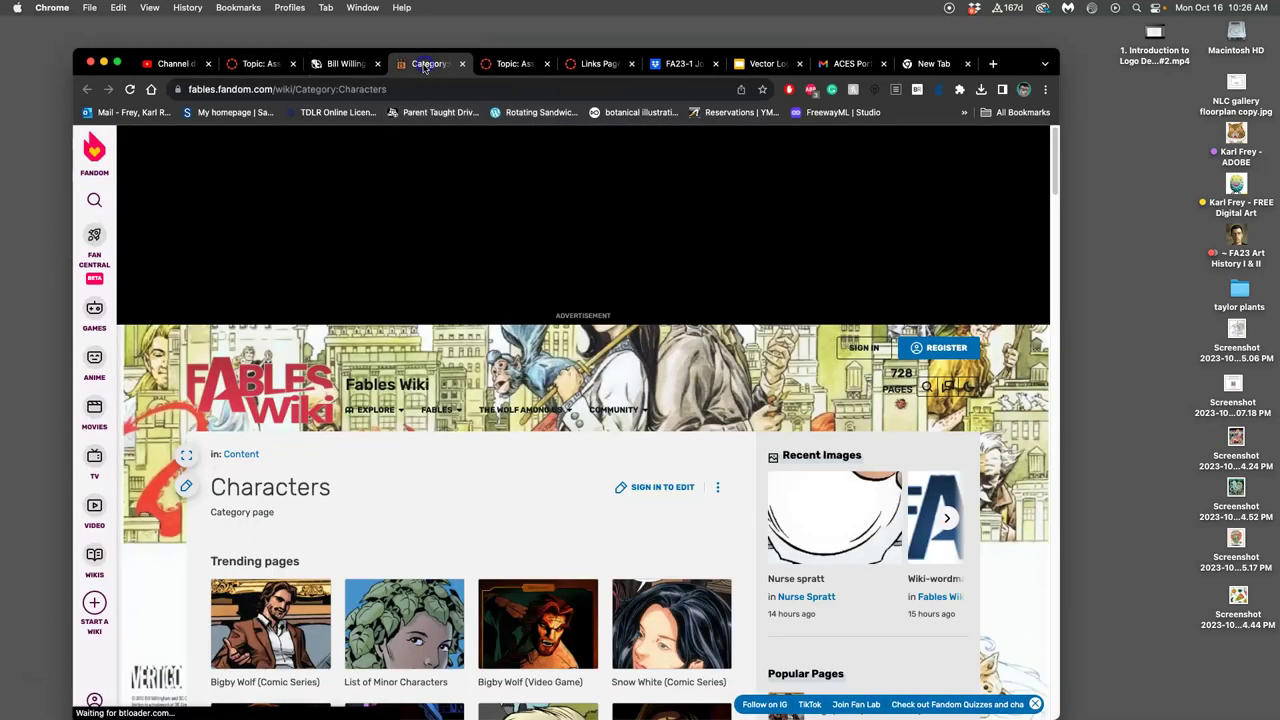
pyautogui.scroll(-5, 657, 392)
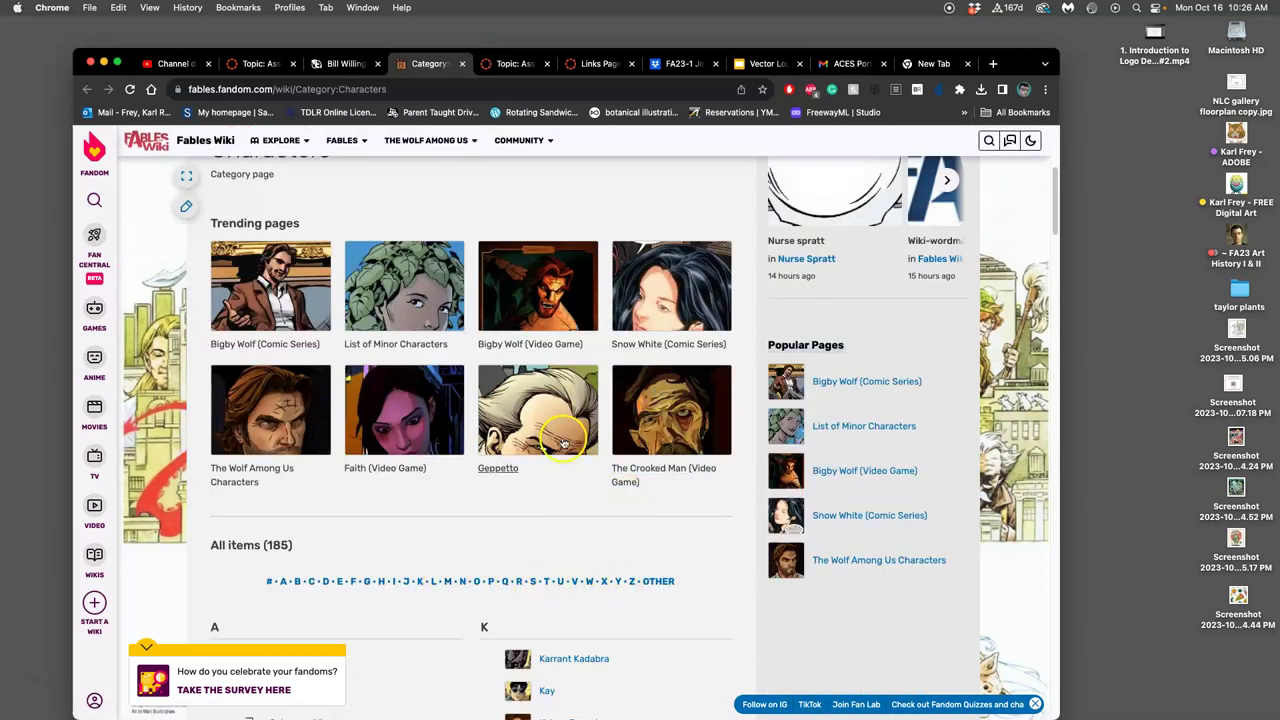
pyautogui.click(447, 581)
pyautogui.scroll(-3, 622, 532)
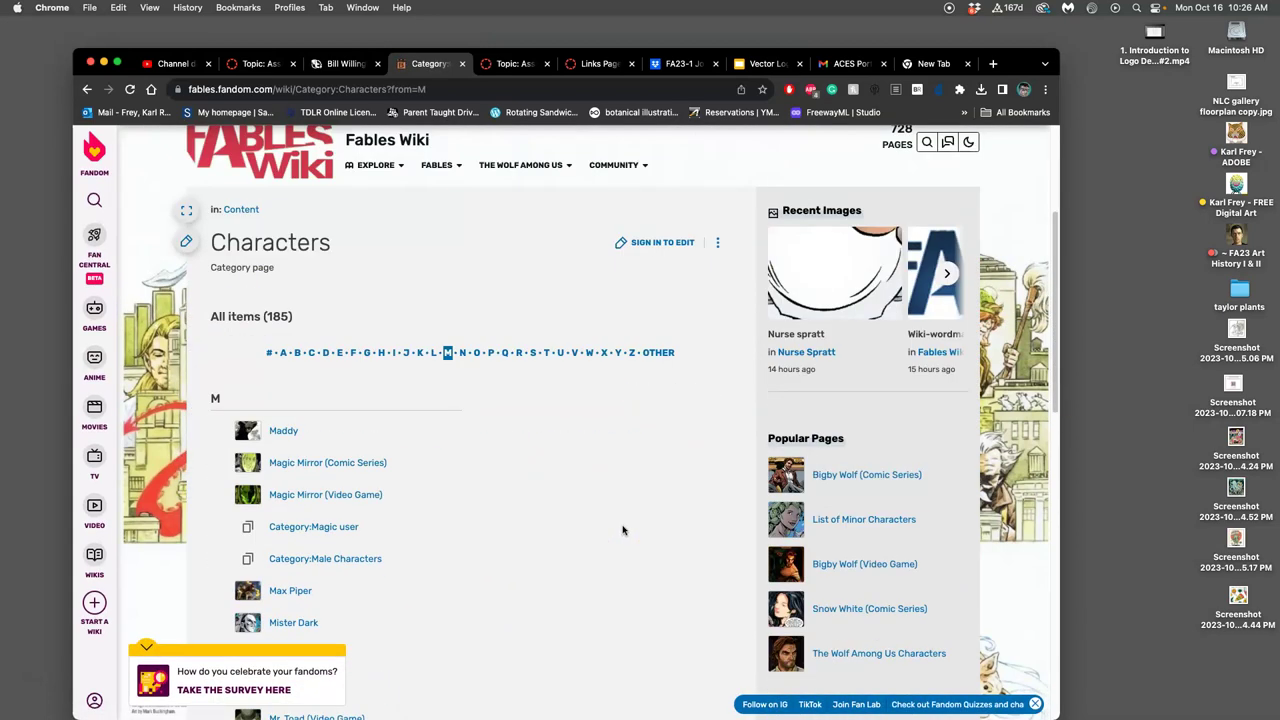
pyautogui.scroll(-1, 622, 530)
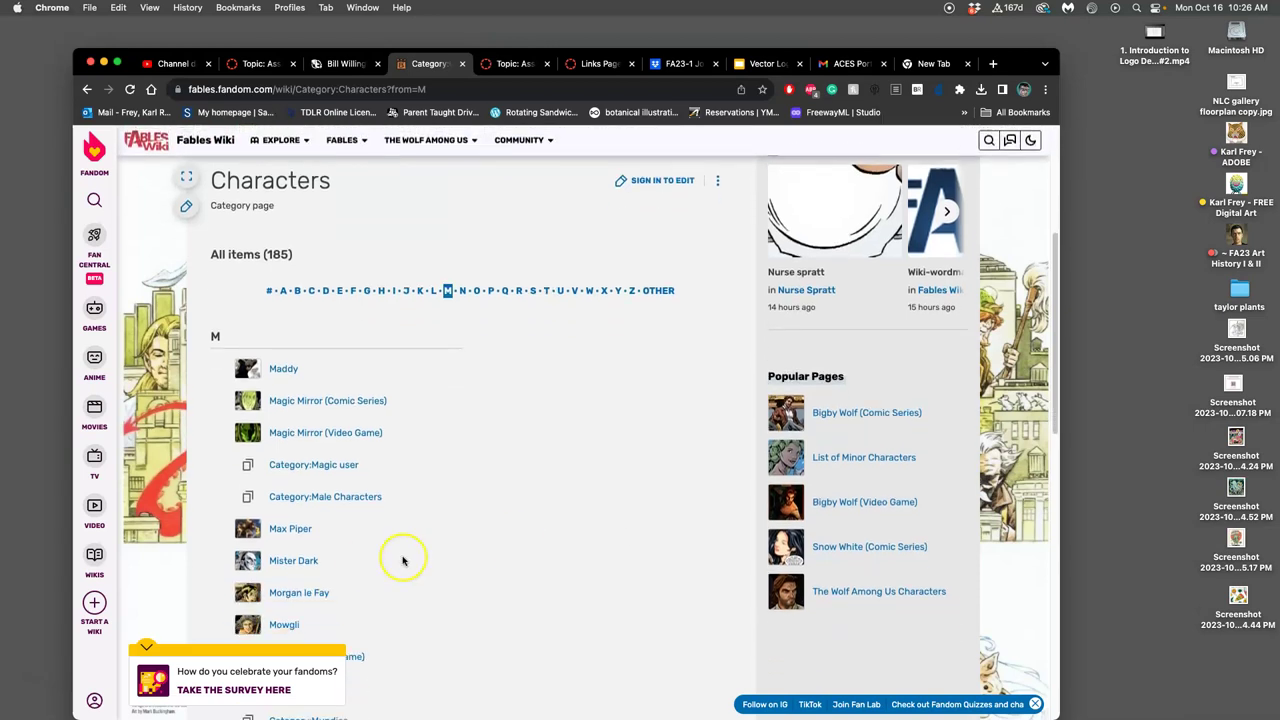
# - Open Mister Dark's character page in a new tab and scroll through it
pyautogui.rightClick(300, 566)
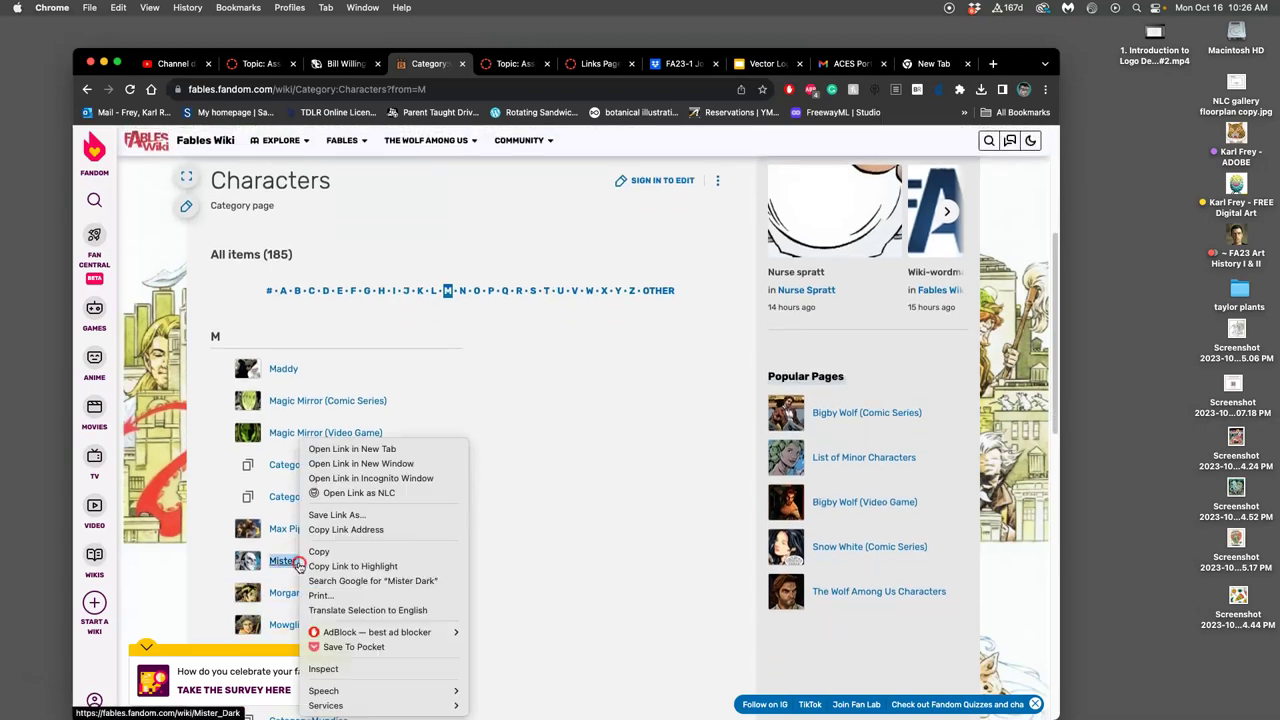
pyautogui.click(362, 448)
pyautogui.click(481, 63)
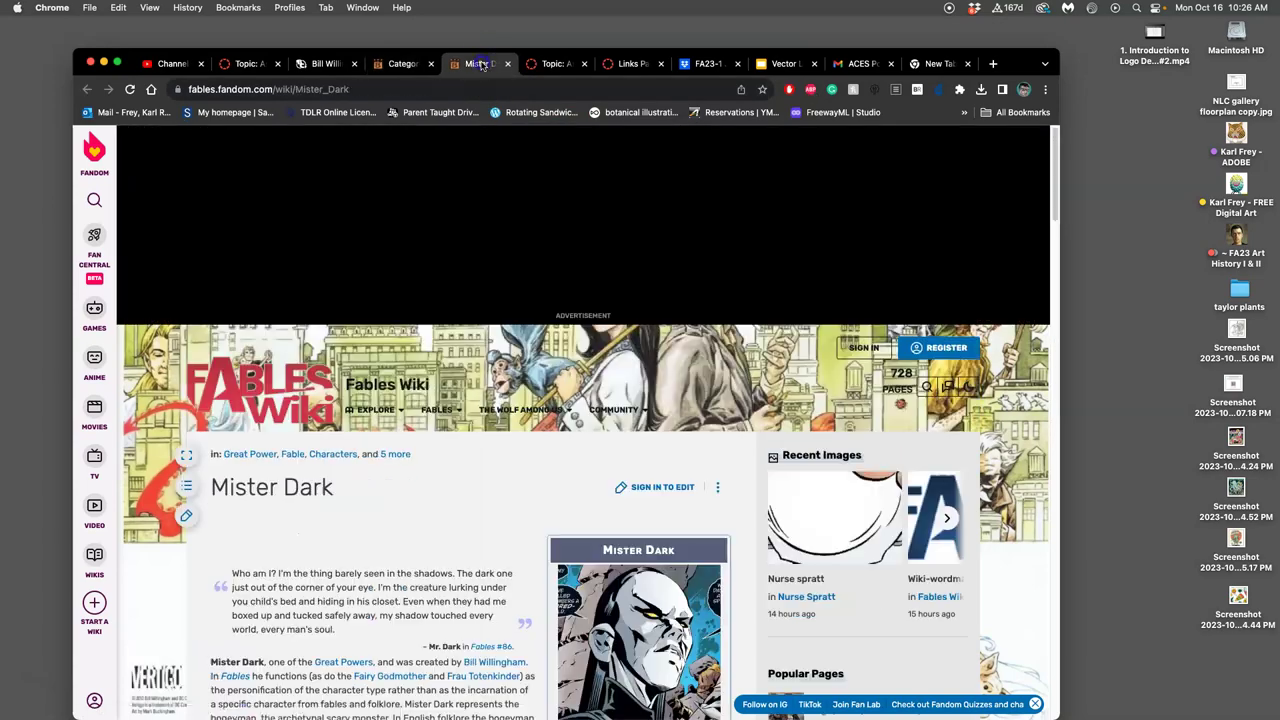
pyautogui.scroll(-10, 670, 368)
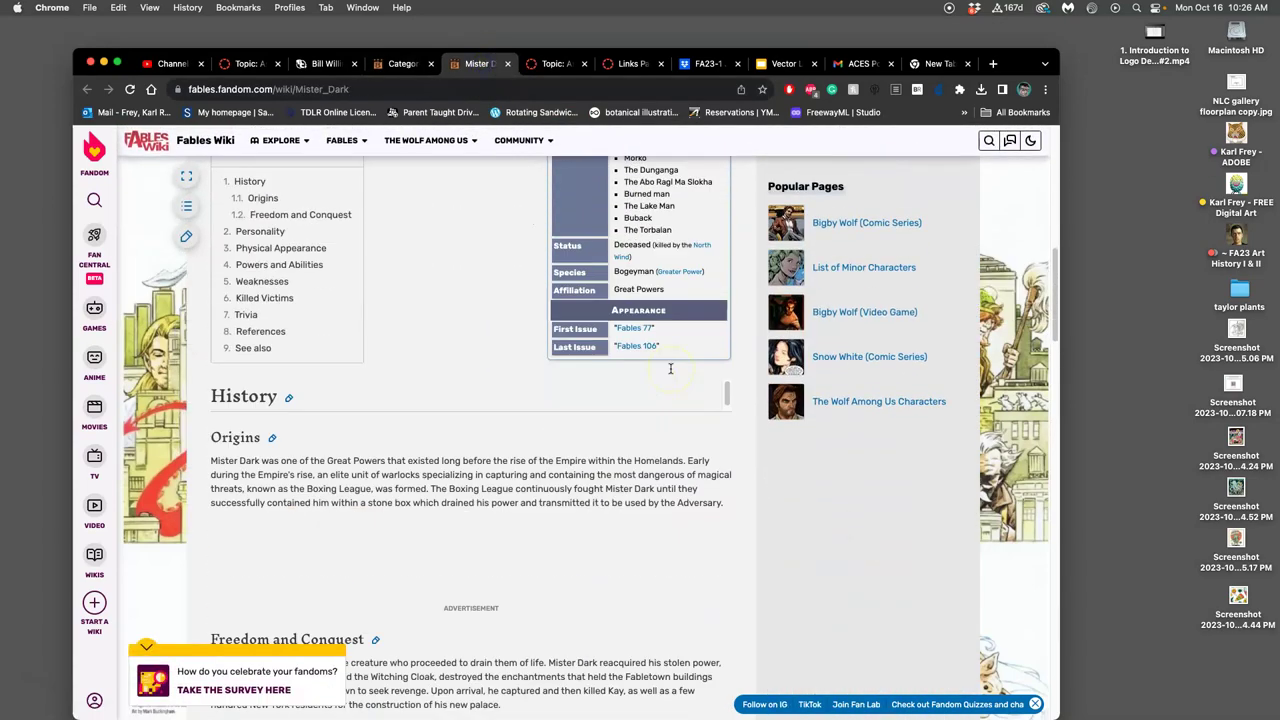
pyautogui.scroll(-10, 670, 368)
pyautogui.scroll(-5, 670, 370)
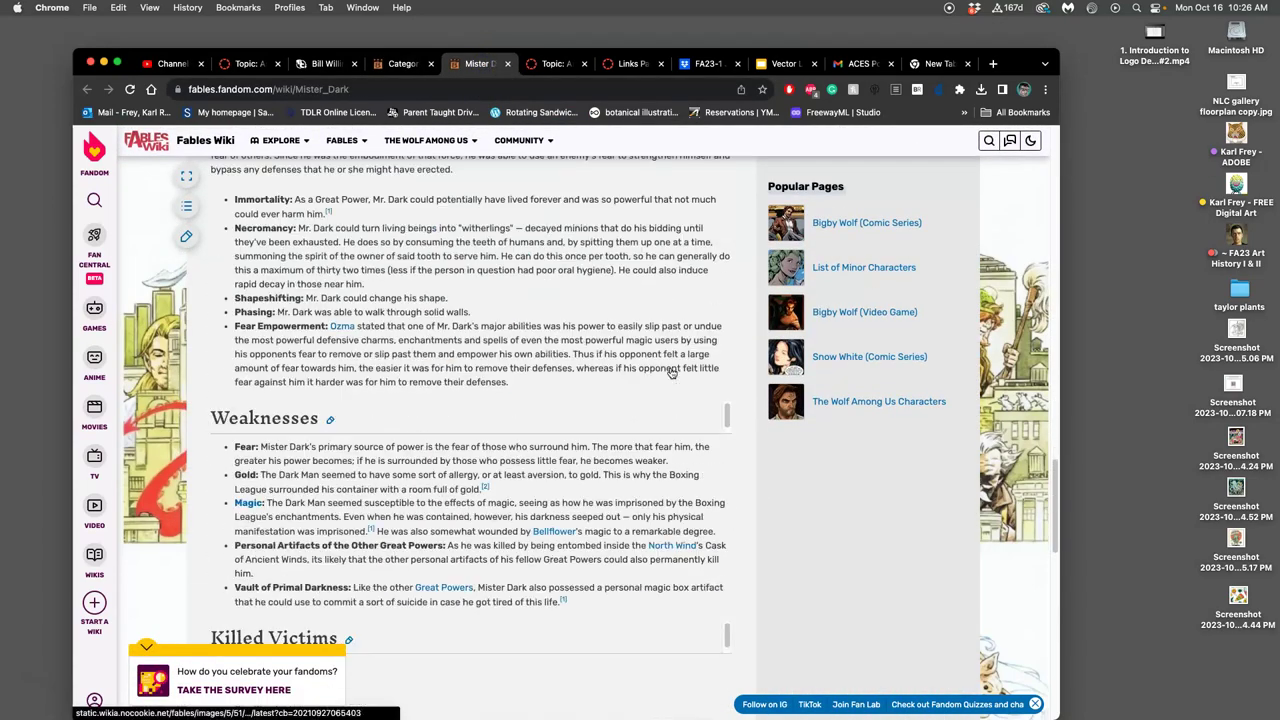
pyautogui.scroll(-5, 670, 370)
pyautogui.scroll(20, 665, 365)
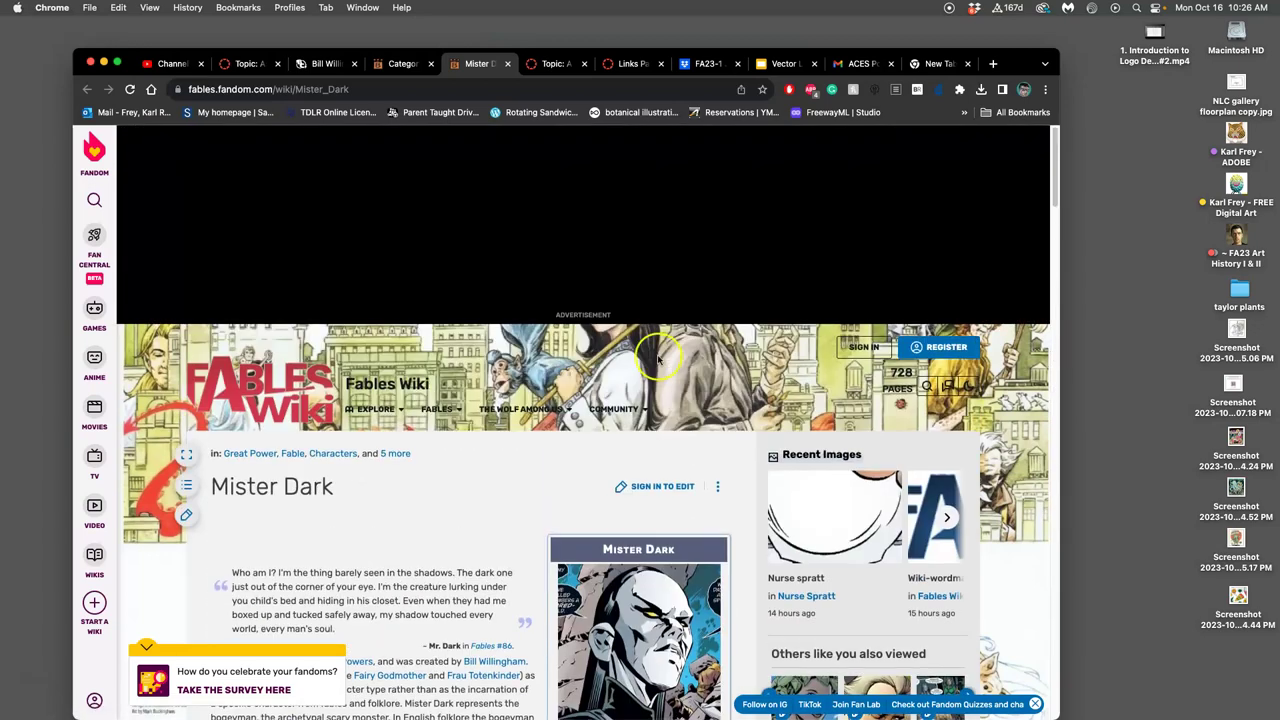
# - Return to the Characters list, open Maddy's page and scroll through her infobox and history
pyautogui.click(403, 63)
pyautogui.moveTo(410, 200)
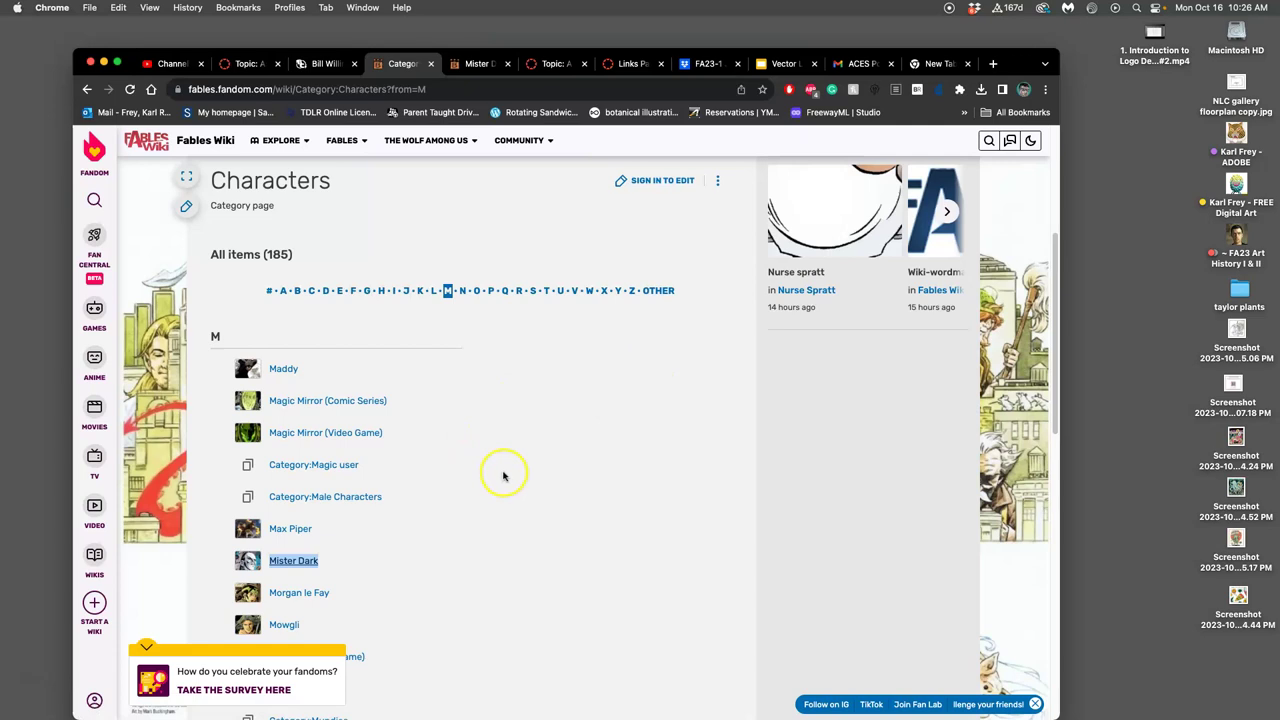
pyautogui.click(290, 370)
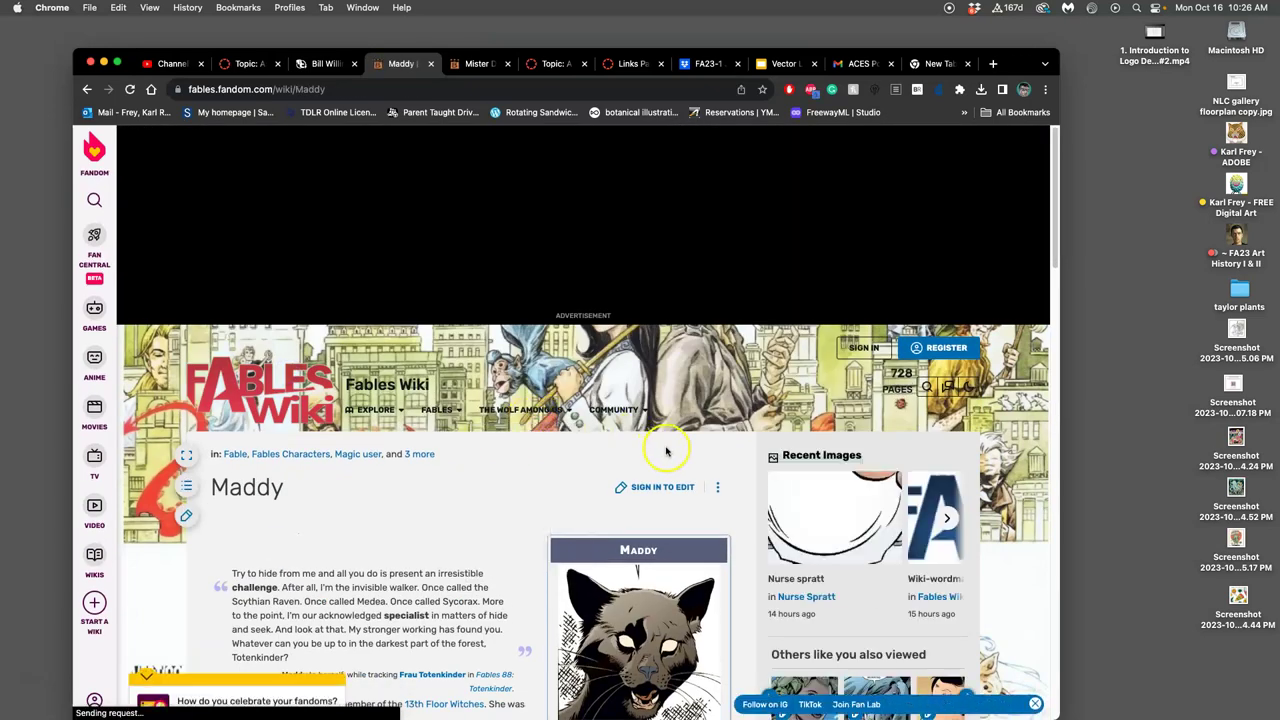
pyautogui.scroll(-3, 700, 465)
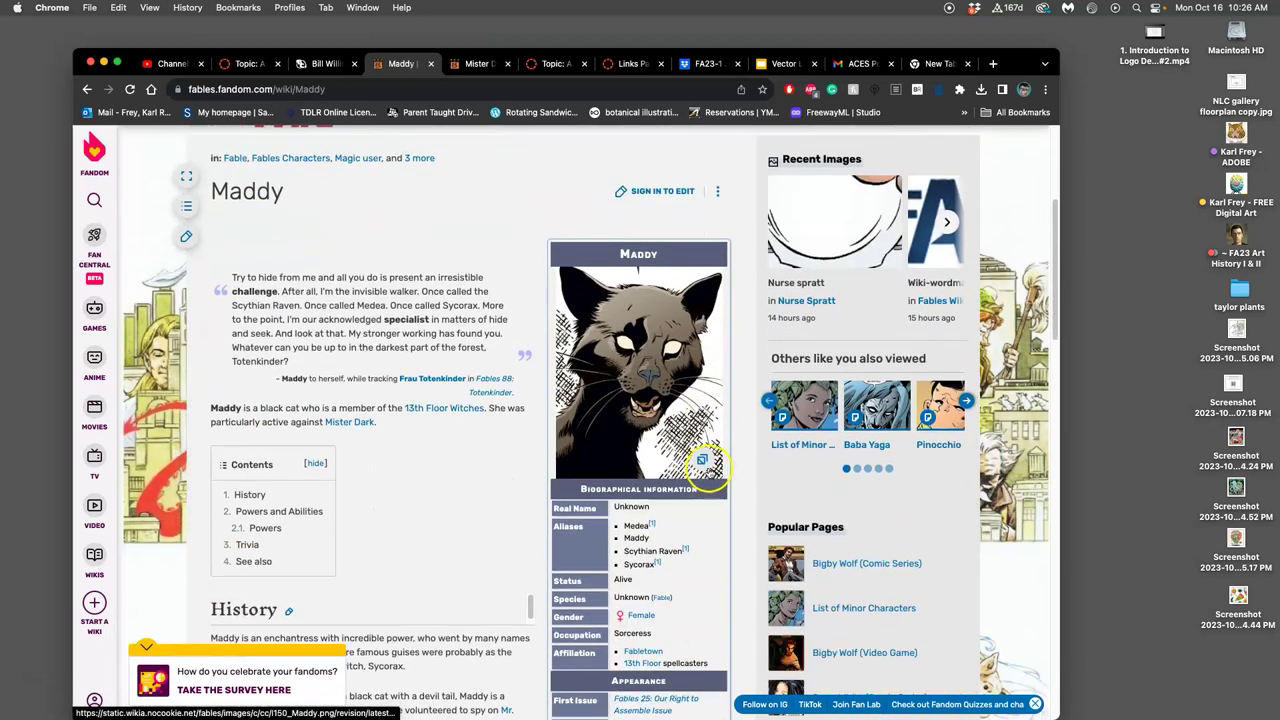
pyautogui.scroll(-2, 706, 465)
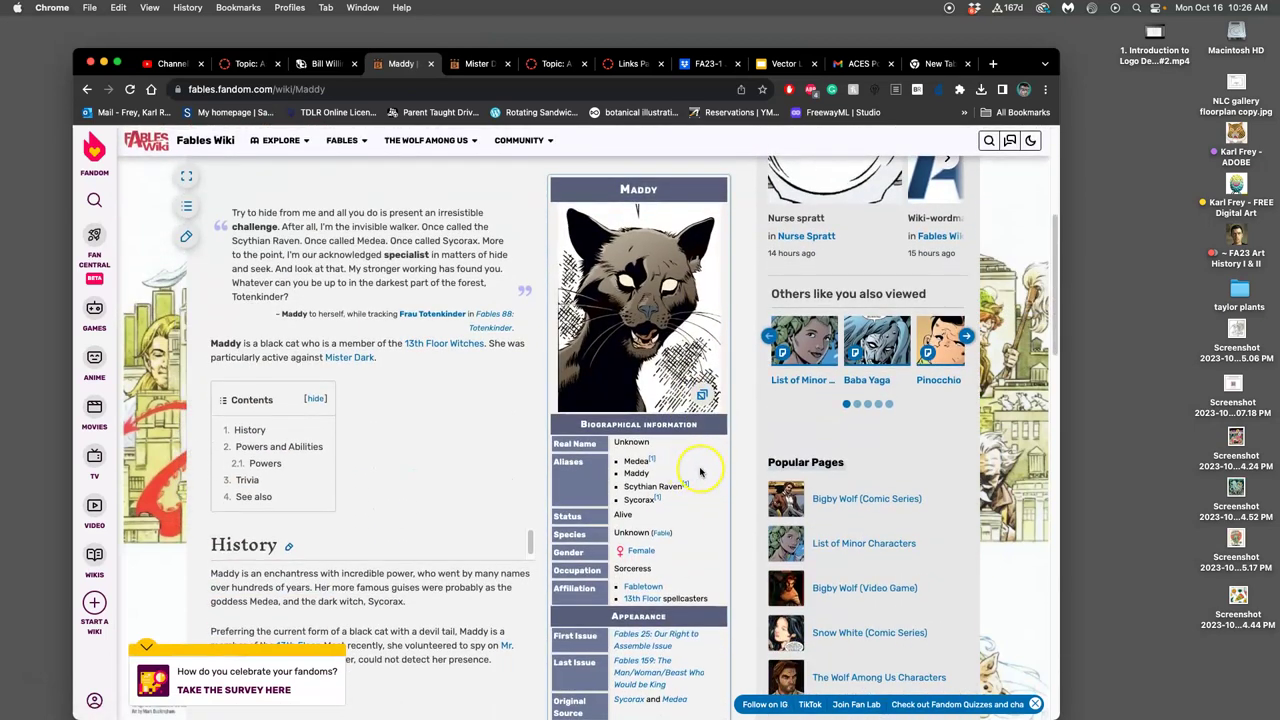
pyautogui.scroll(-3, 703, 470)
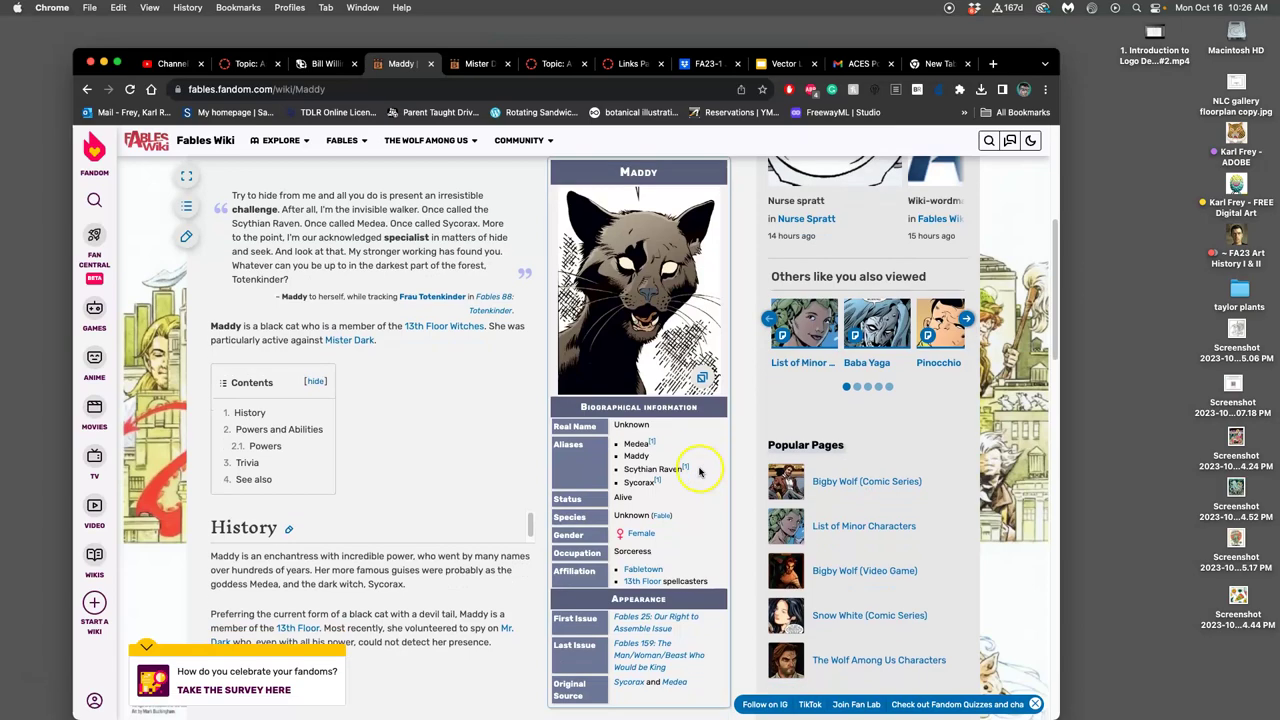
pyautogui.scroll(-15, 700, 470)
pyautogui.scroll(20, 700, 470)
pyautogui.scroll(-3, 700, 472)
pyautogui.click(672, 490)
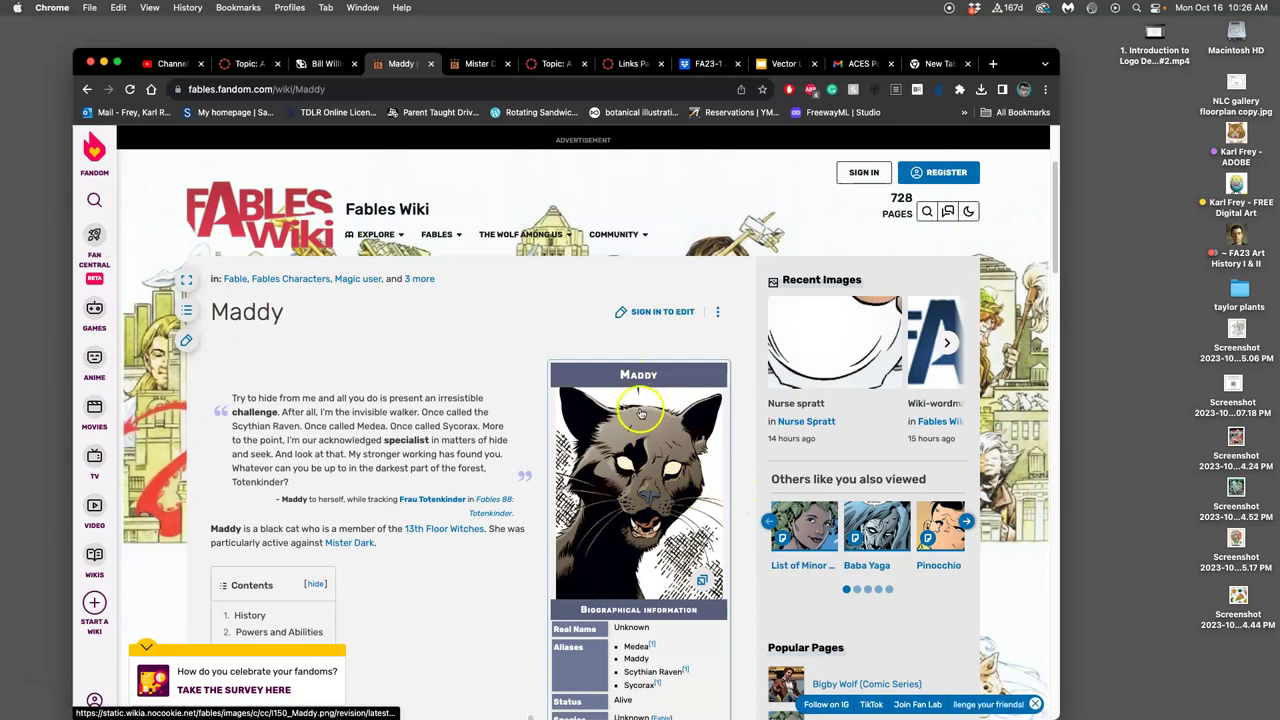
# - Search Google Images for 'maddy from fabels comic' in the new tab
pyautogui.click(962, 66)
pyautogui.write('maddy fr')
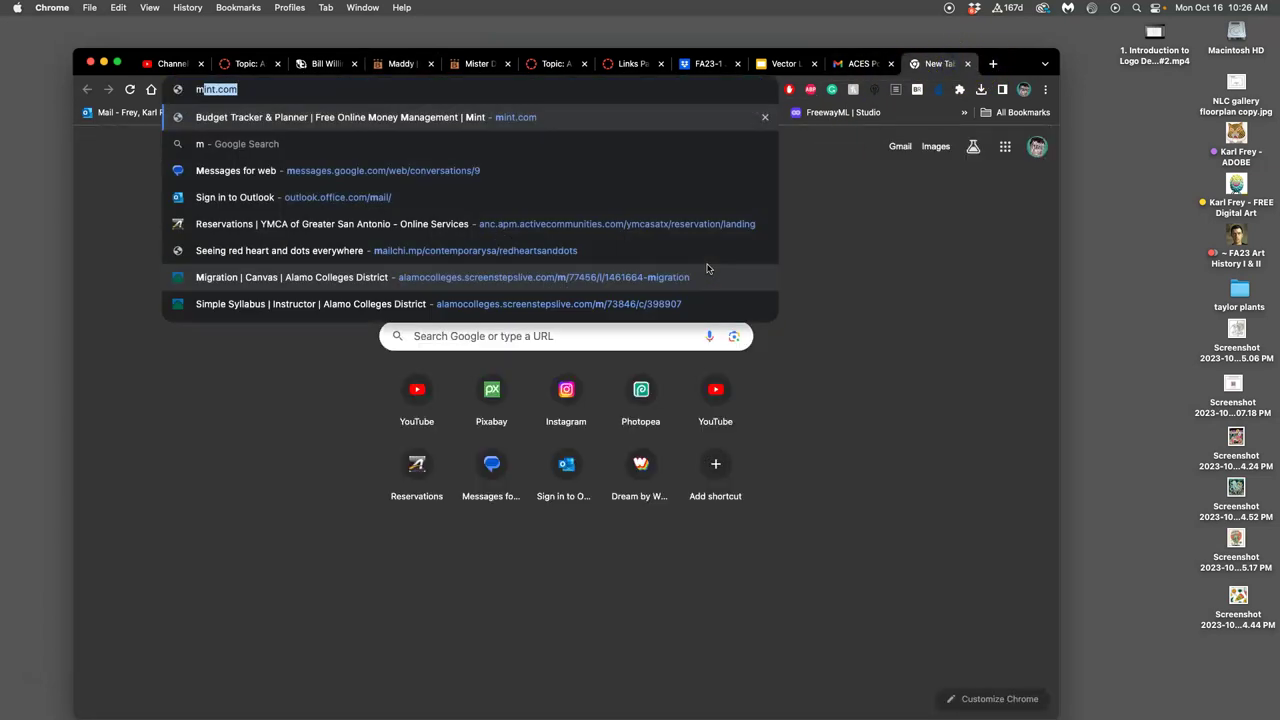
pyautogui.write('om fabels comic')
pyautogui.press('Return')
pyautogui.click(243, 303)
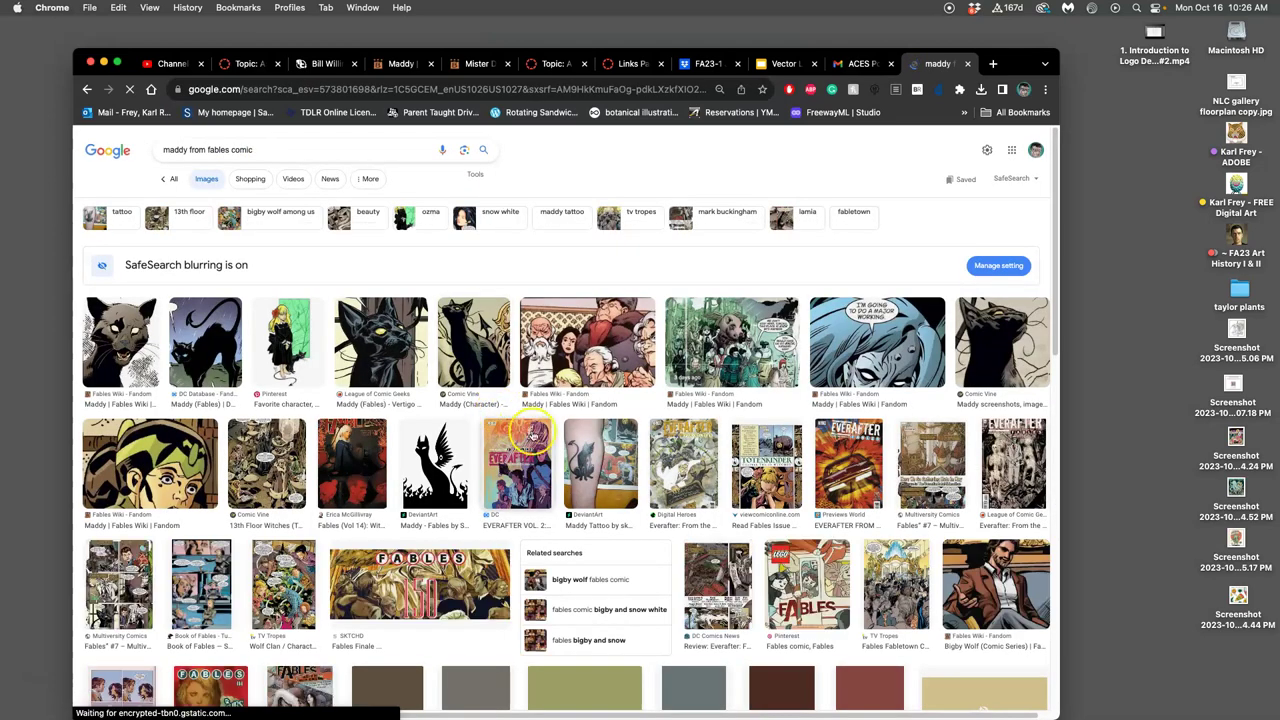
# - Open the DeviantArt winged black-cat Maddy silhouette in its own tab and view it
pyautogui.rightClick(430, 458)
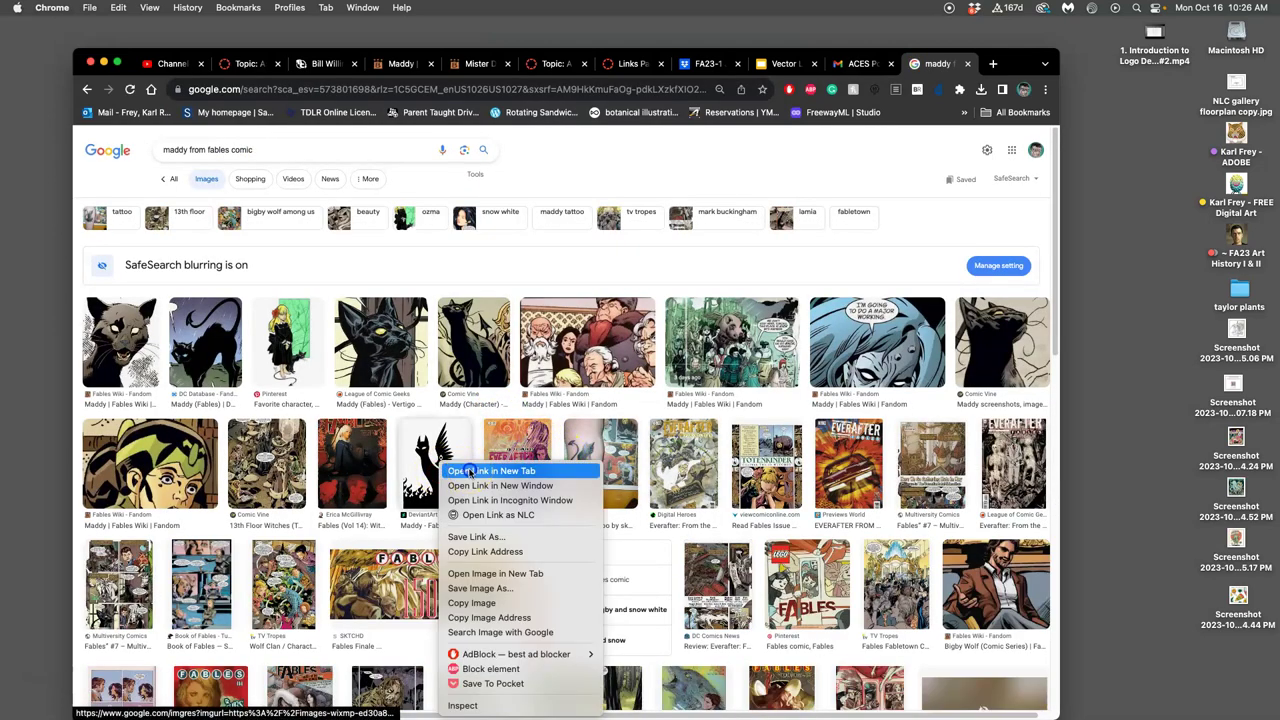
pyautogui.click(455, 469)
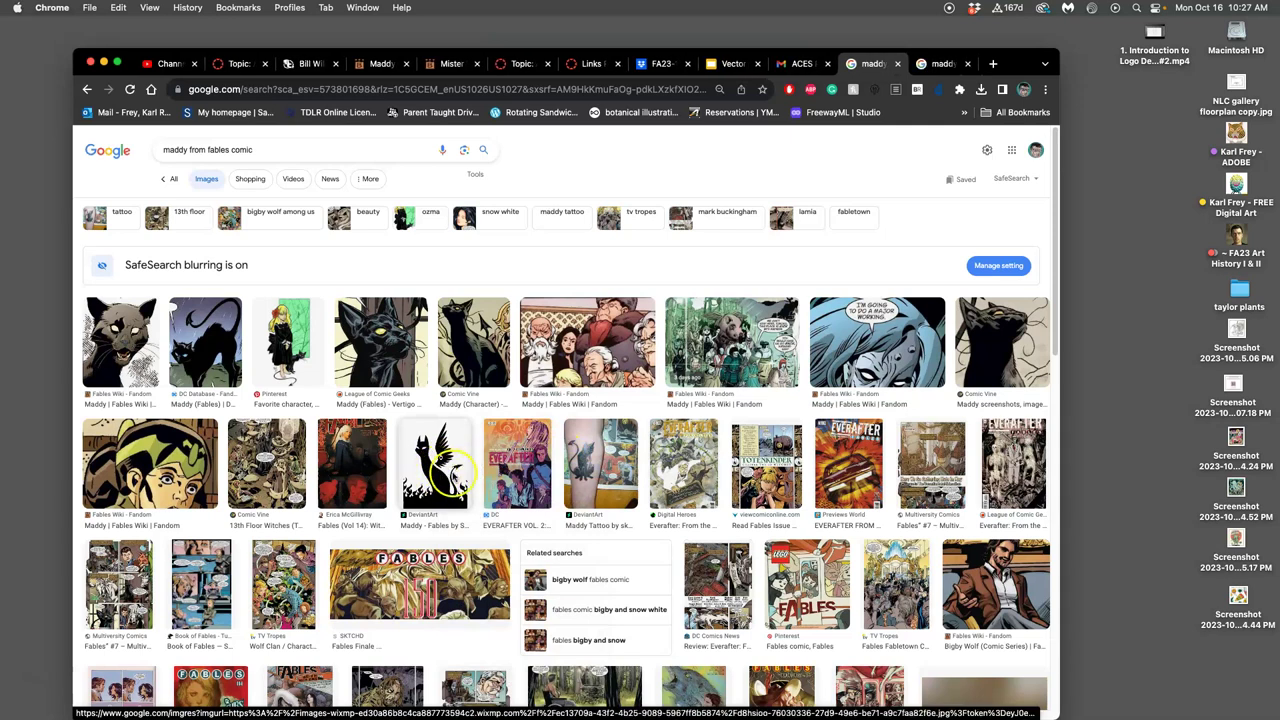
pyautogui.click(950, 63)
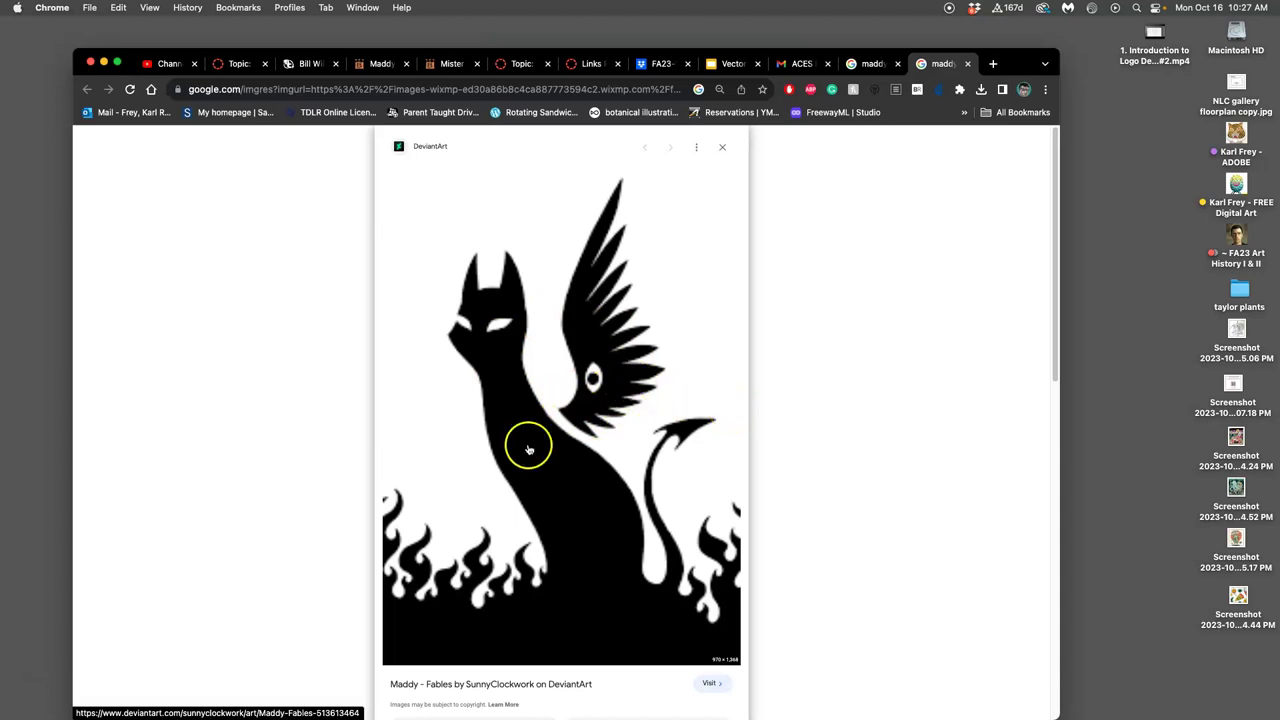
# - Screenshot the DC Database arched black cat, then preview the Maddy tattoo and Comic Vine images
pyautogui.click(866, 66)
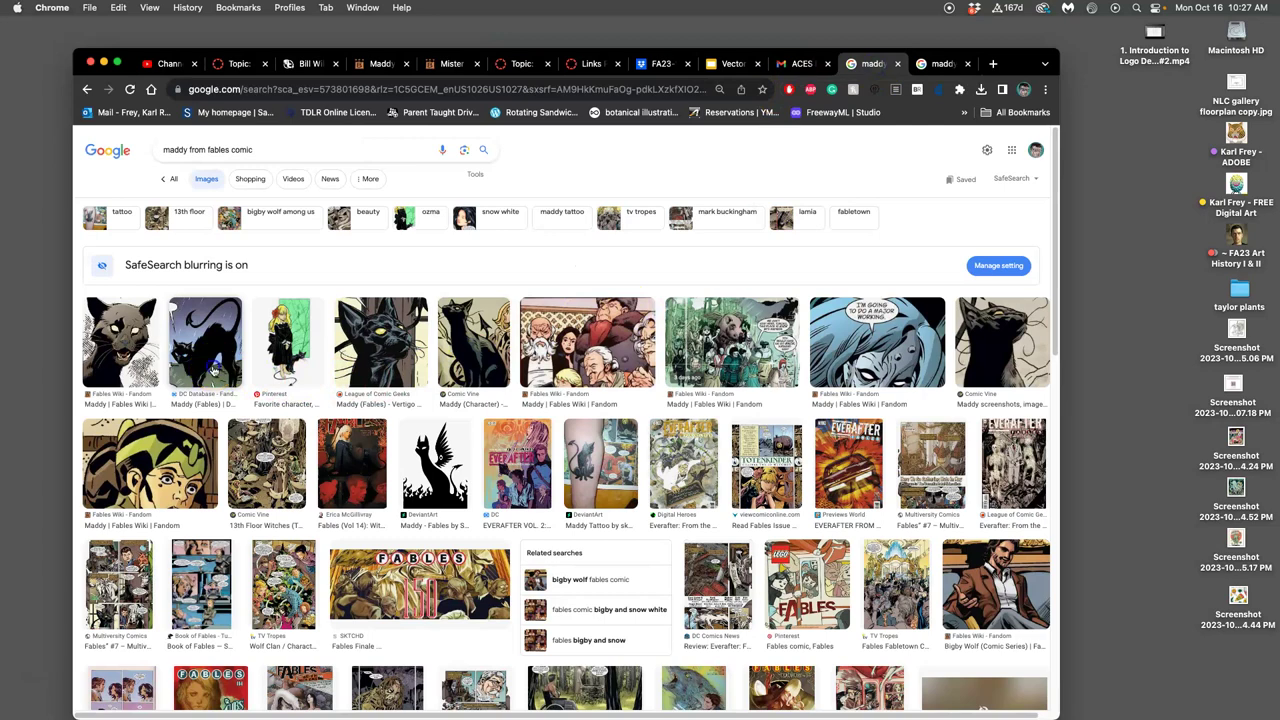
pyautogui.click(207, 360)
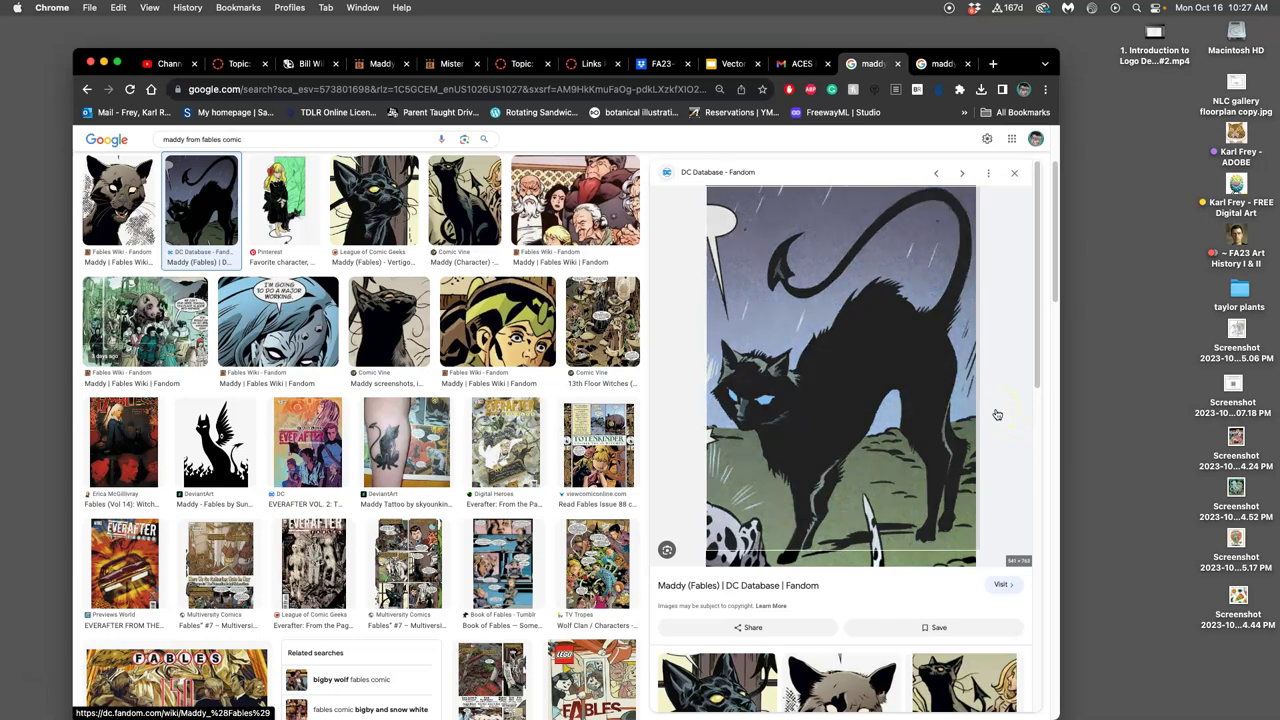
pyautogui.moveTo(997, 414); pyautogui.dragTo(973, 568)
pyautogui.scroll(-10, 933, 503)
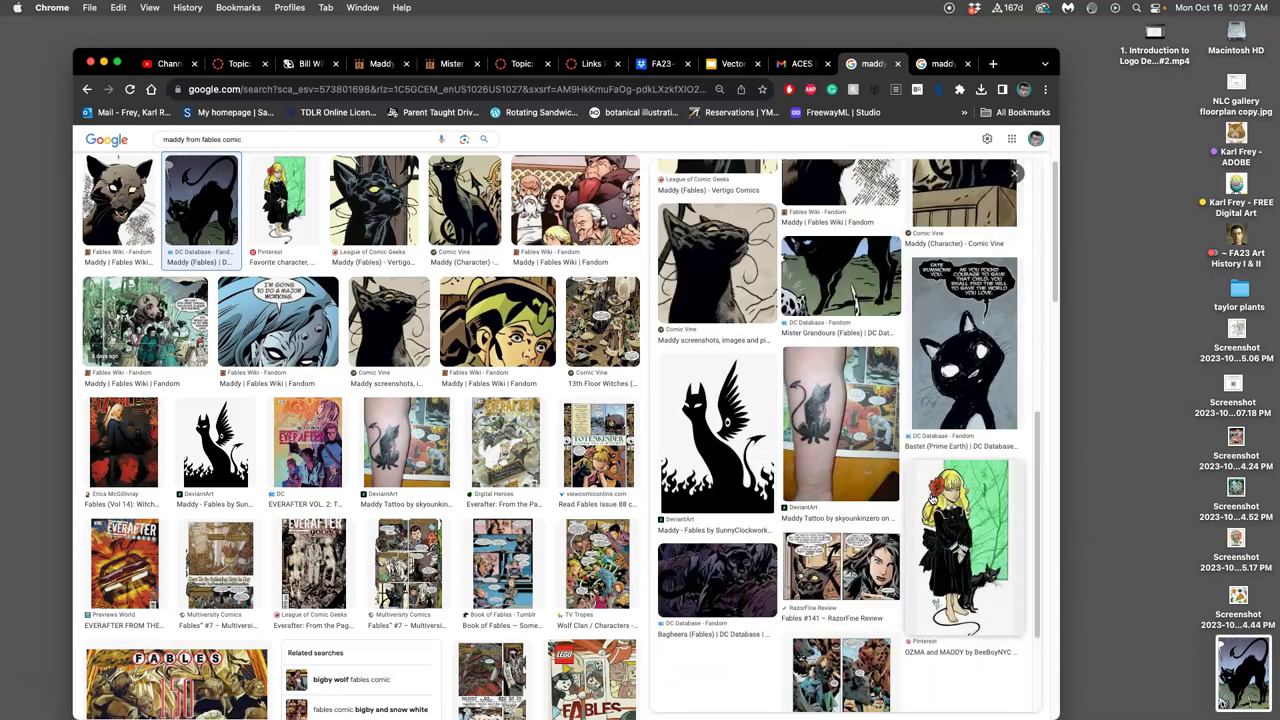
pyautogui.click(835, 456)
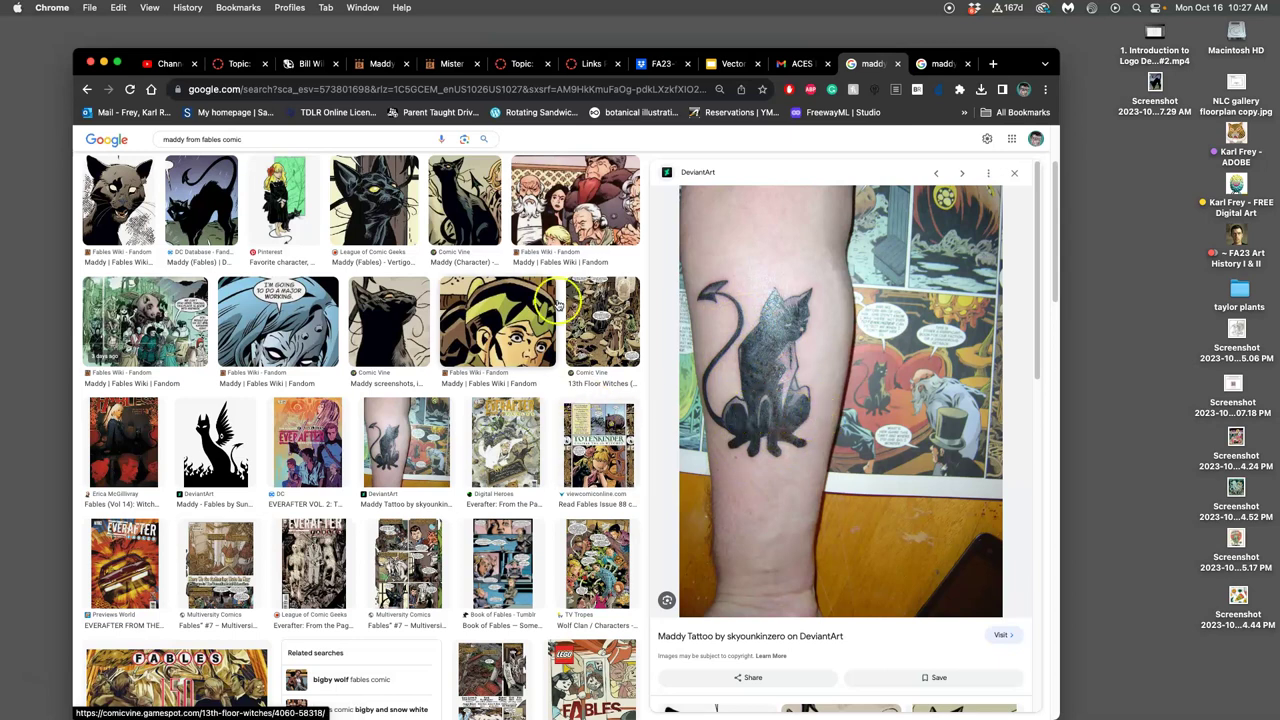
pyautogui.click(470, 213)
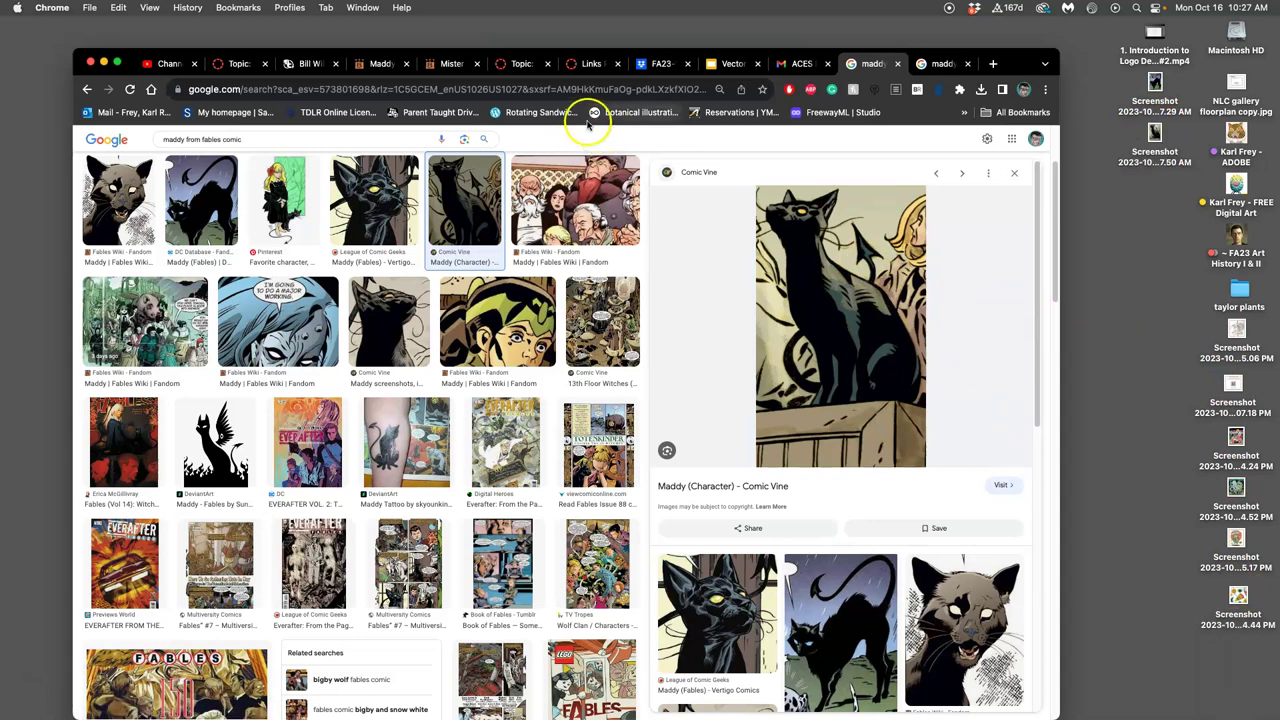
# - Switch back to the Canvas Fables post with its Central/Symmetrical, Positive/Negative Space and Dynamic images
pyautogui.click(527, 65)
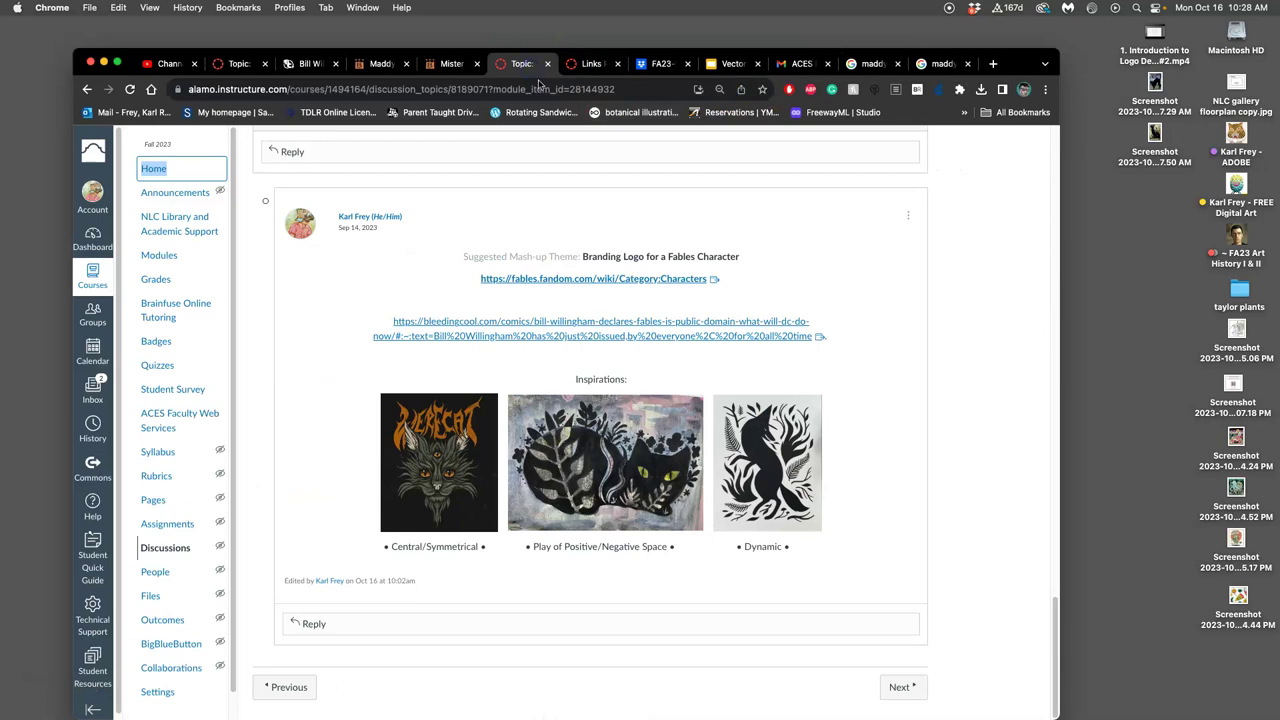
pyautogui.click(846, 430)
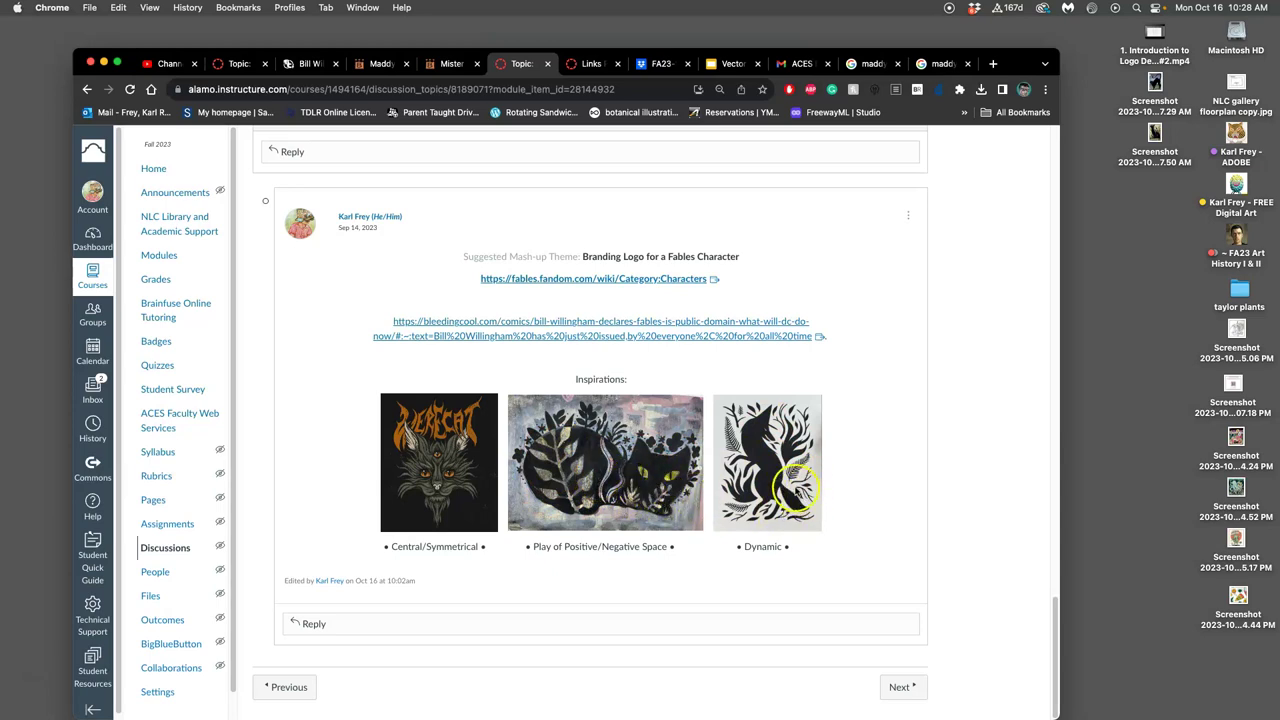
# - Edit the discussion post and start a new line below the 'Dynamic' caption
pyautogui.click(908, 215)
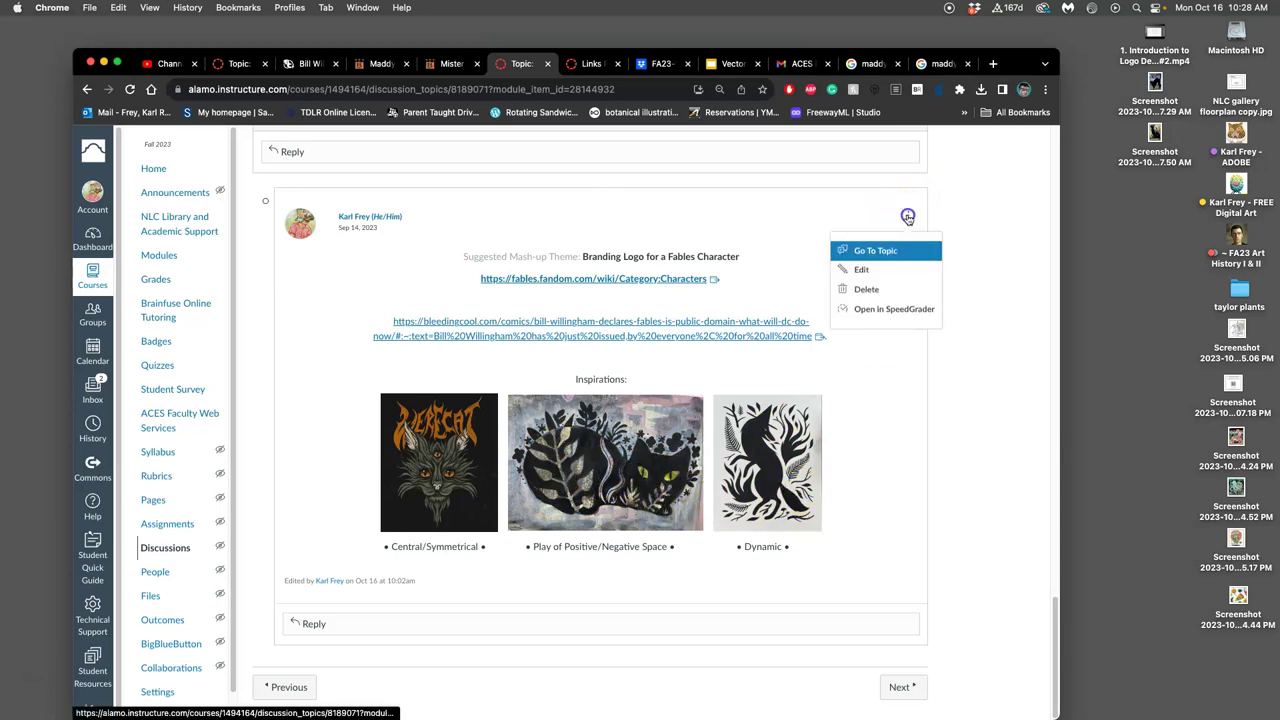
pyautogui.click(863, 271)
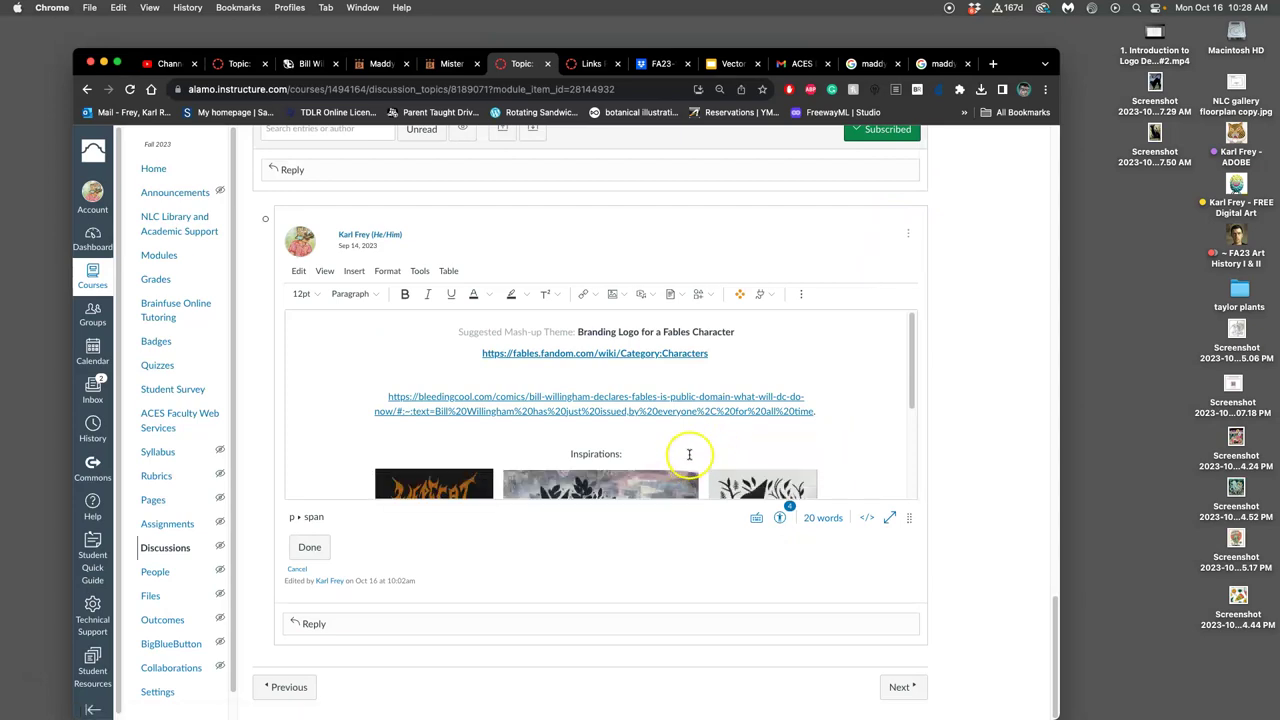
pyautogui.scroll(-3, 760, 445)
pyautogui.click(810, 455)
pyautogui.press('Return')
# - Type the line '(My choice) Maddy from Fables :', correcting 'fro' to 'from'
pyautogui.write('Maddy f')
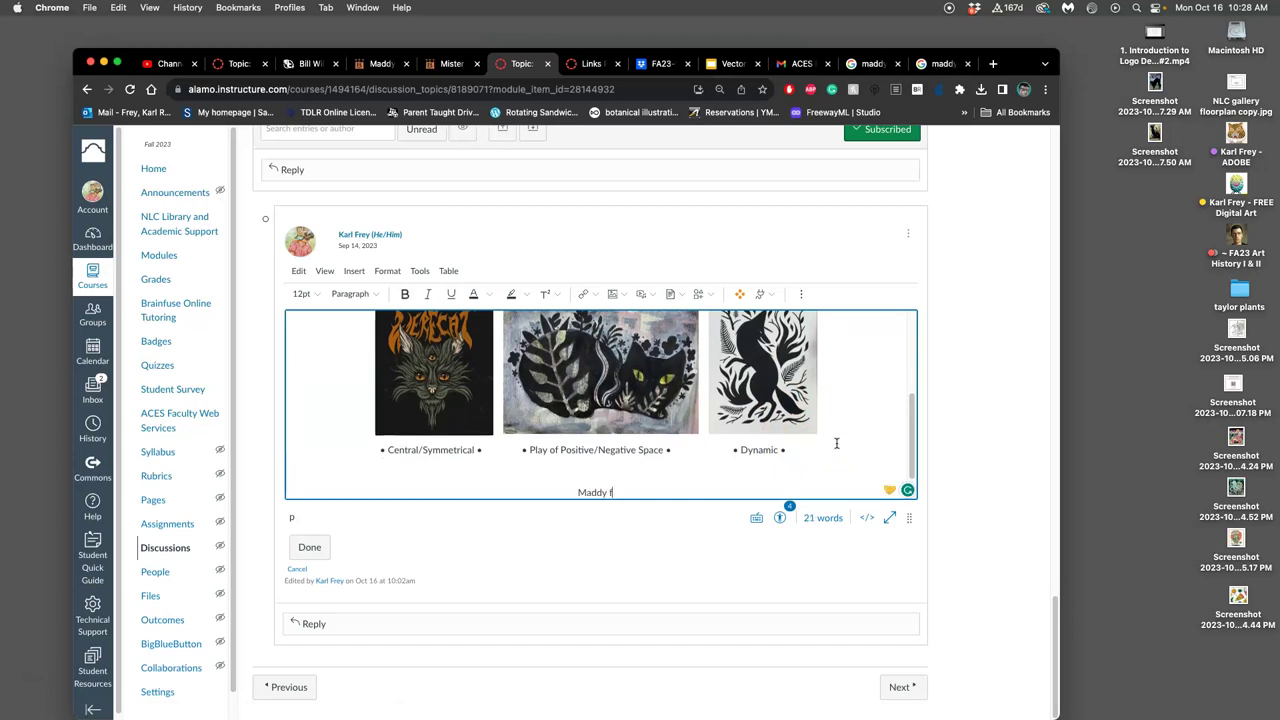
pyautogui.write('ro Fables')
pyautogui.doubleClick(612, 492)
pyautogui.click(602, 455)
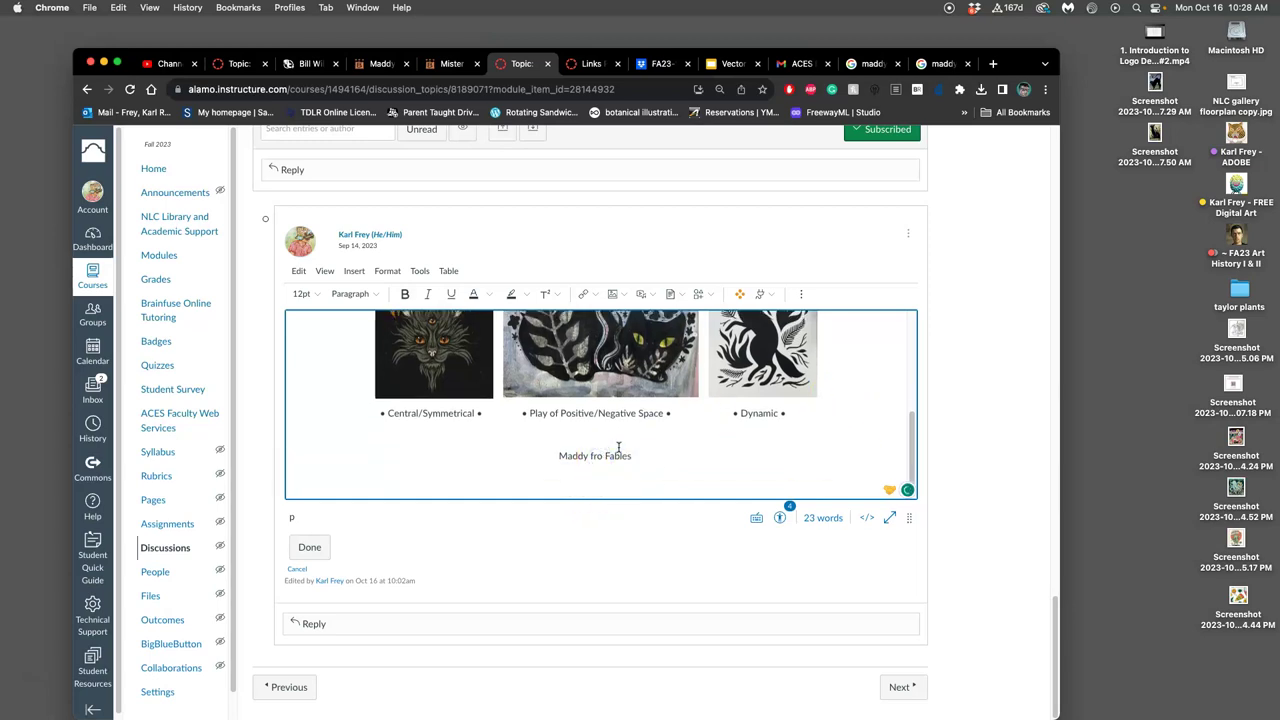
pyautogui.write('m')
pyautogui.click(648, 458)
pyautogui.click(555, 456)
pyautogui.write('(My choice)')
pyautogui.click(681, 459)
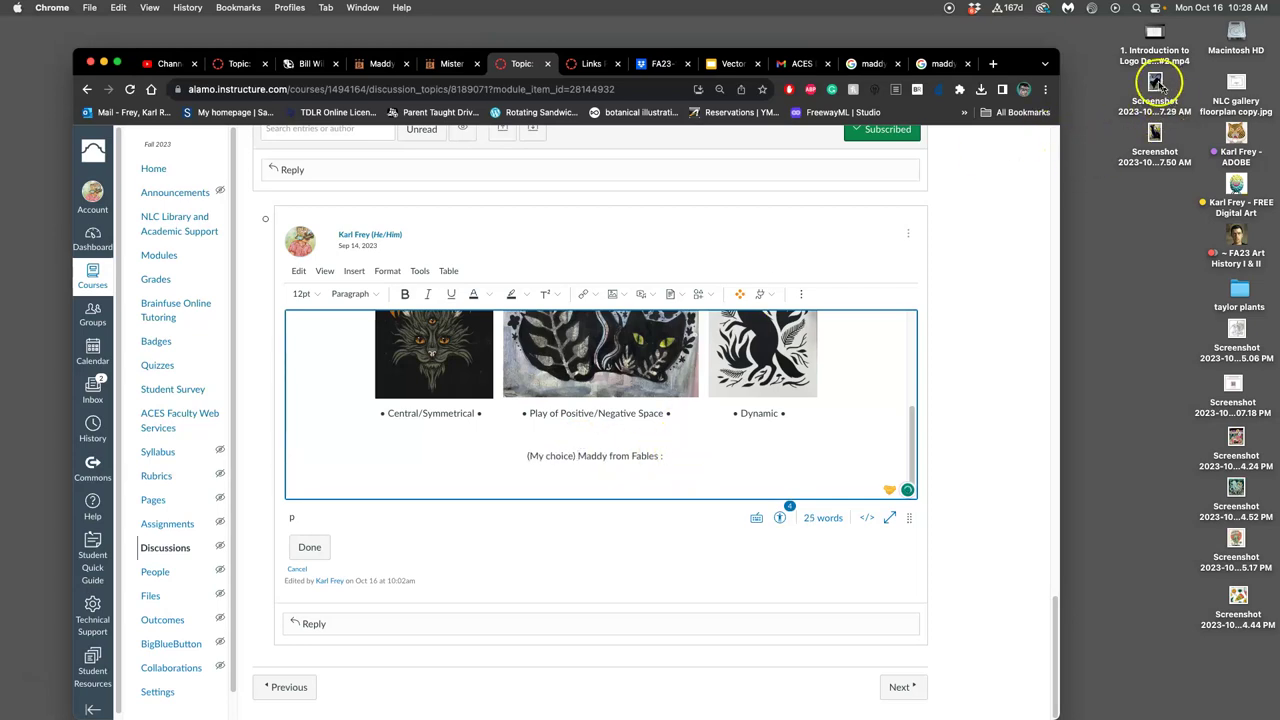
# - Insert two Maddy cat screenshots after the caption line, shrink both to thumbnails, and add a blank line
pyautogui.moveTo(1155, 82); pyautogui.dragTo(714, 455)
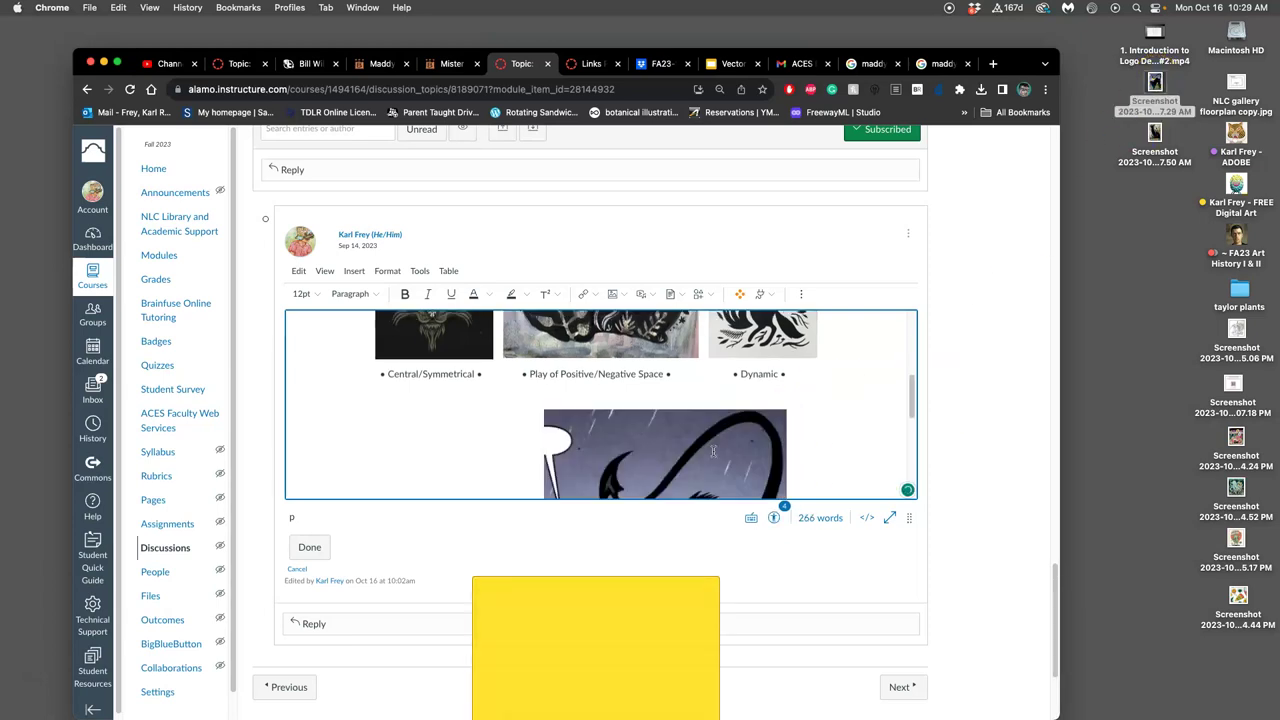
pyautogui.moveTo(789, 410); pyautogui.dragTo(586, 463)
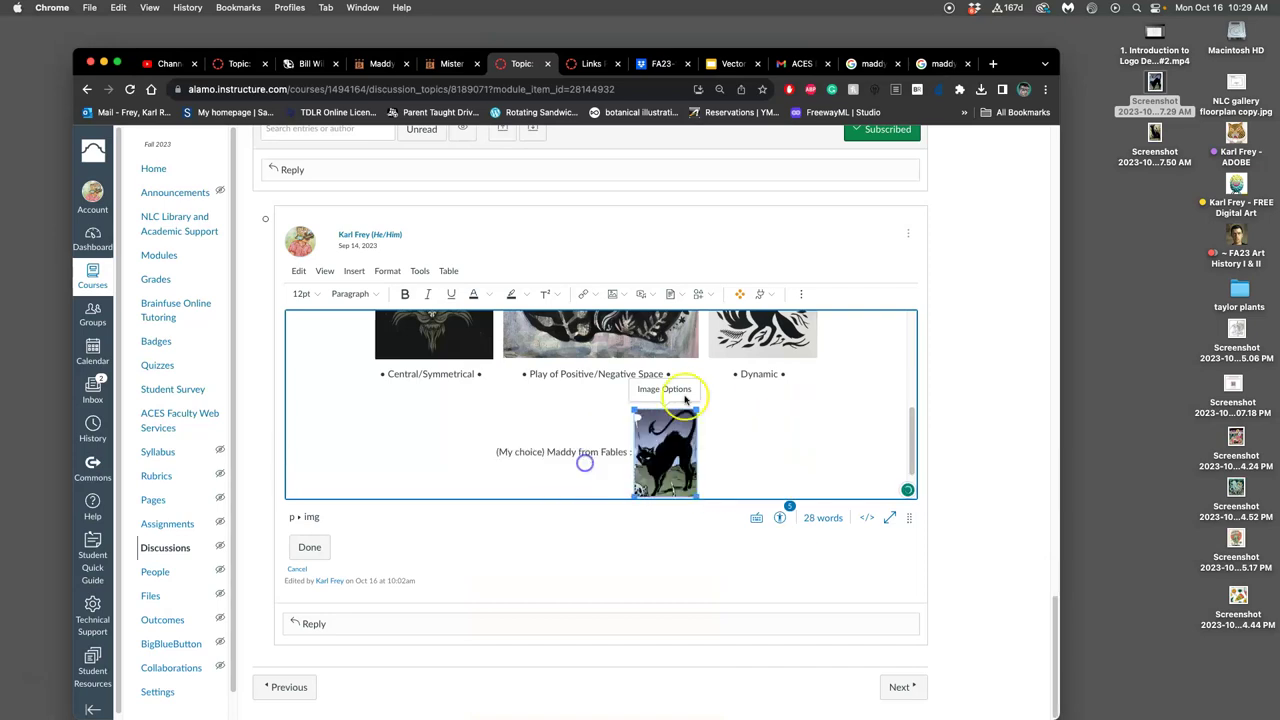
pyautogui.click(722, 460)
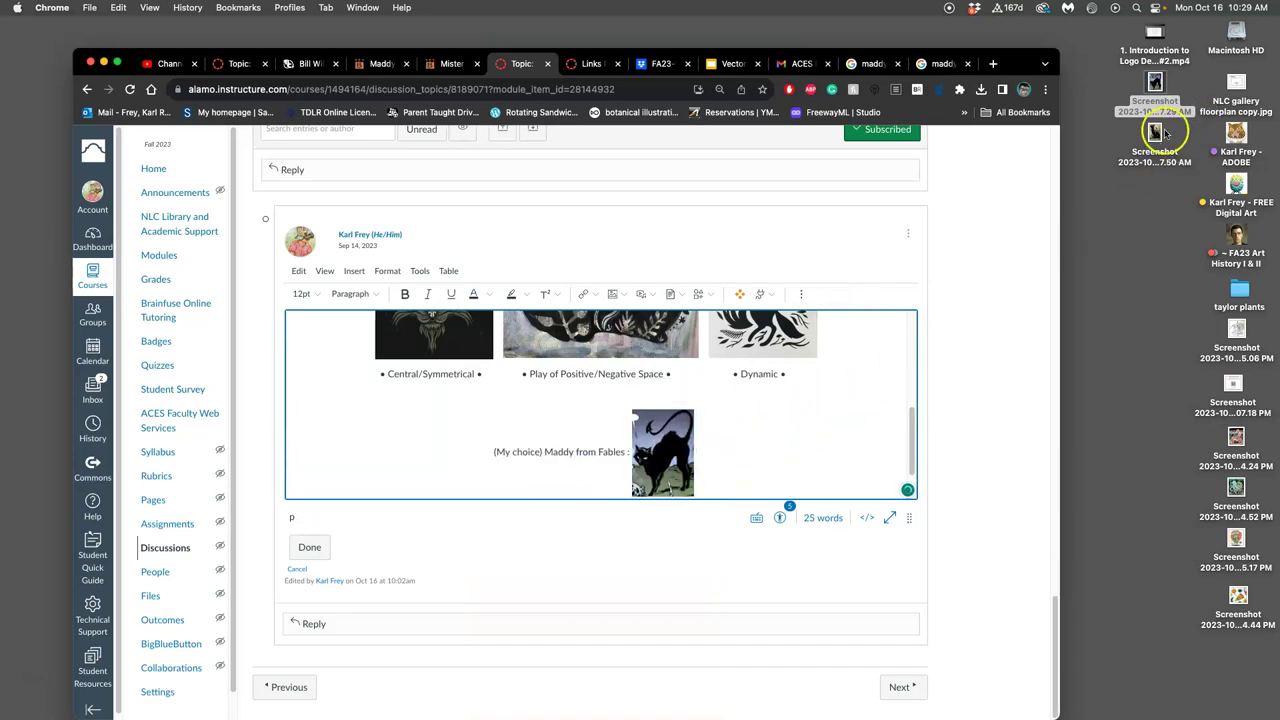
pyautogui.moveTo(1153, 132); pyautogui.dragTo(757, 438)
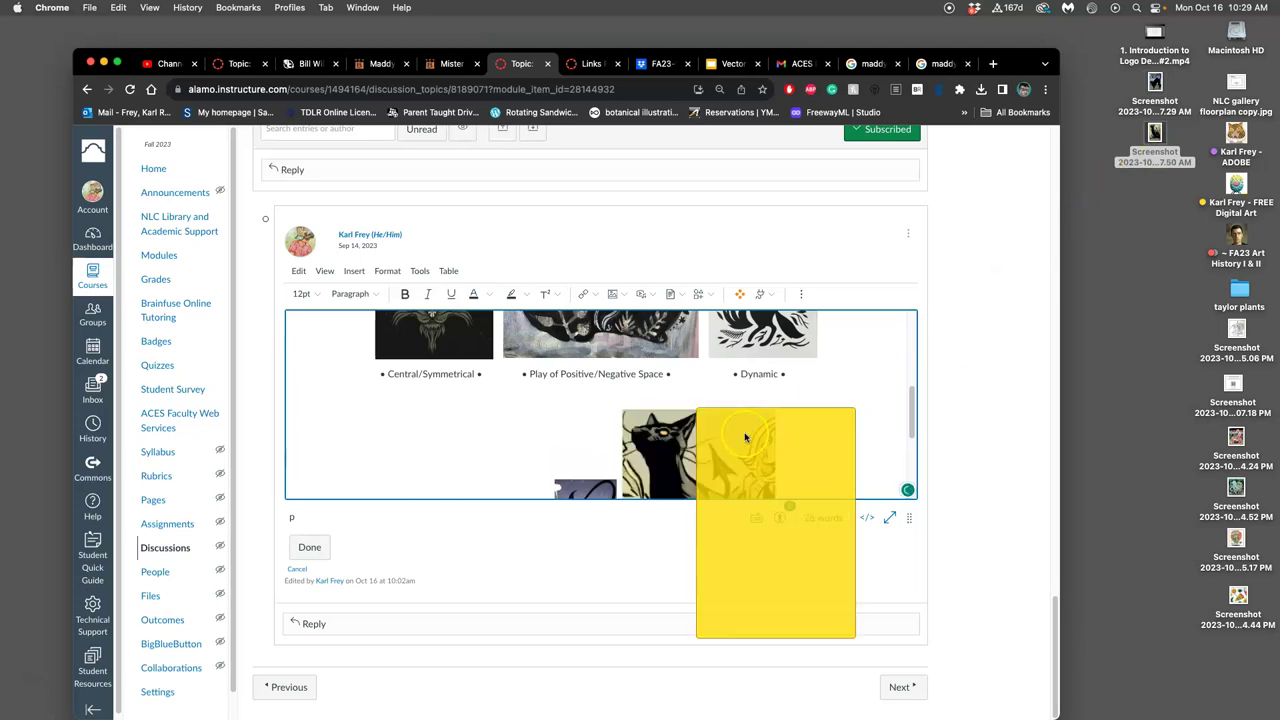
pyautogui.click(740, 440)
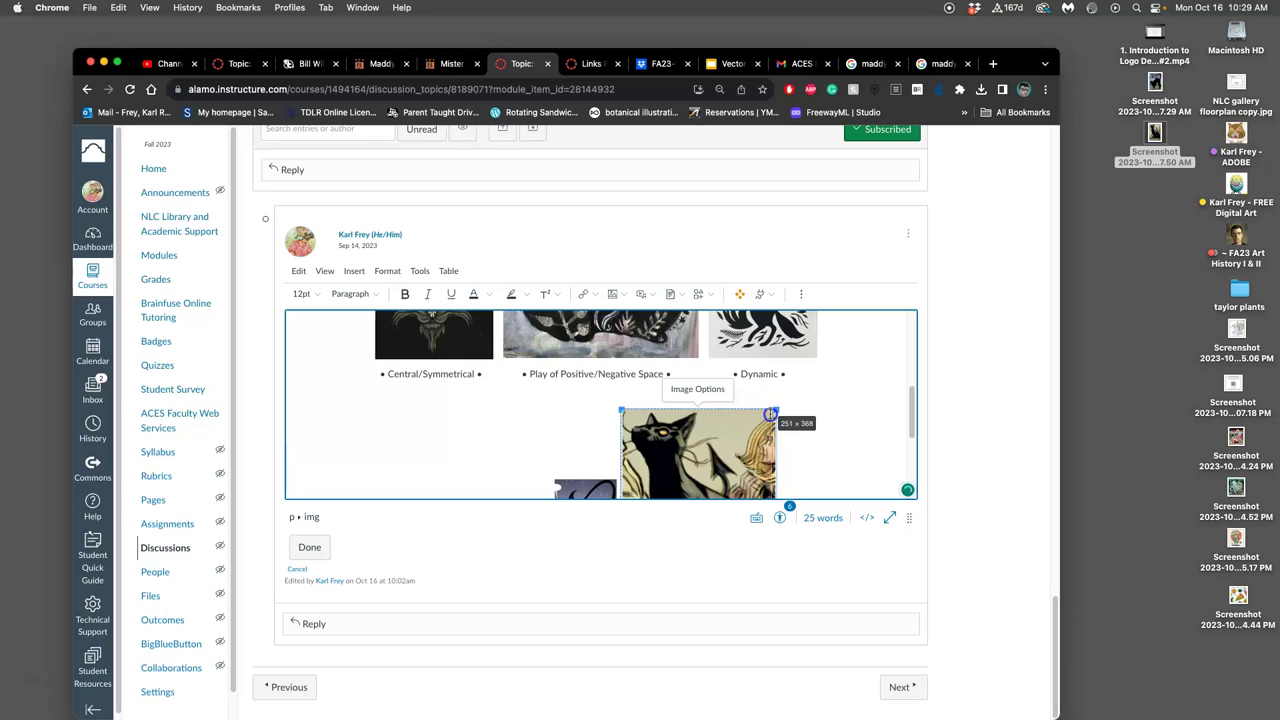
pyautogui.moveTo(767, 417); pyautogui.dragTo(727, 411)
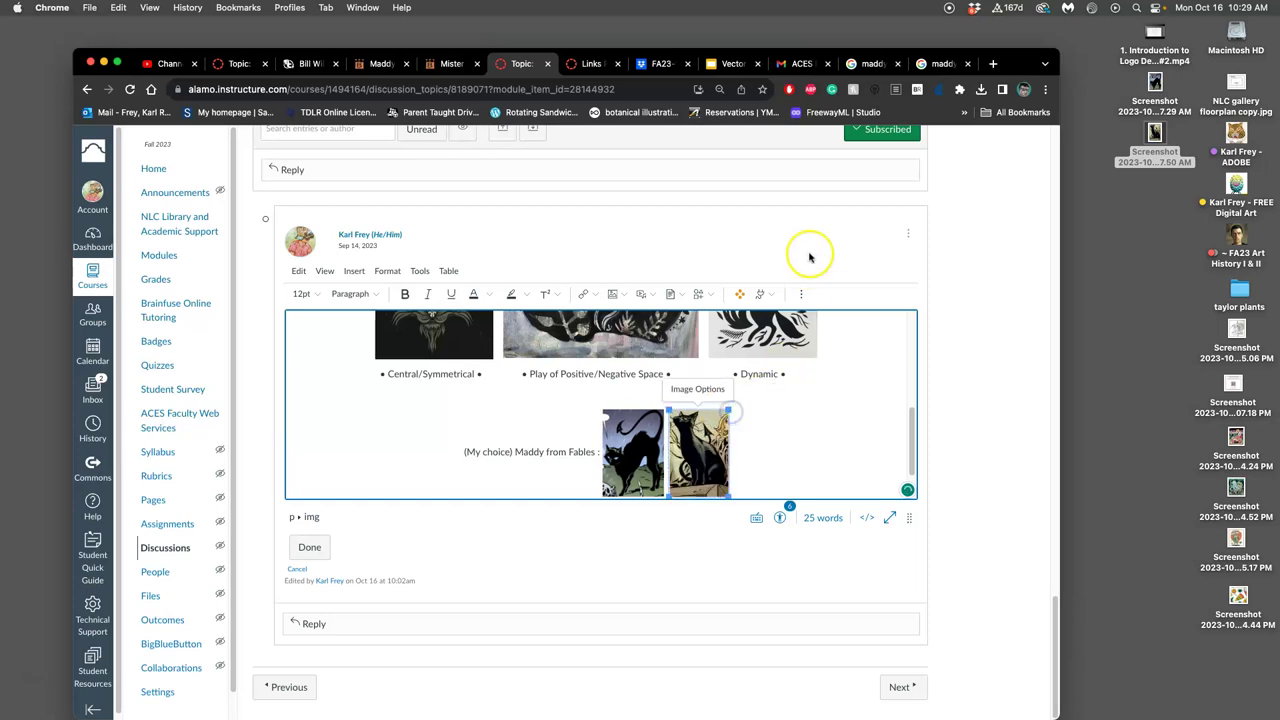
pyautogui.click(770, 449)
pyautogui.press('Return')
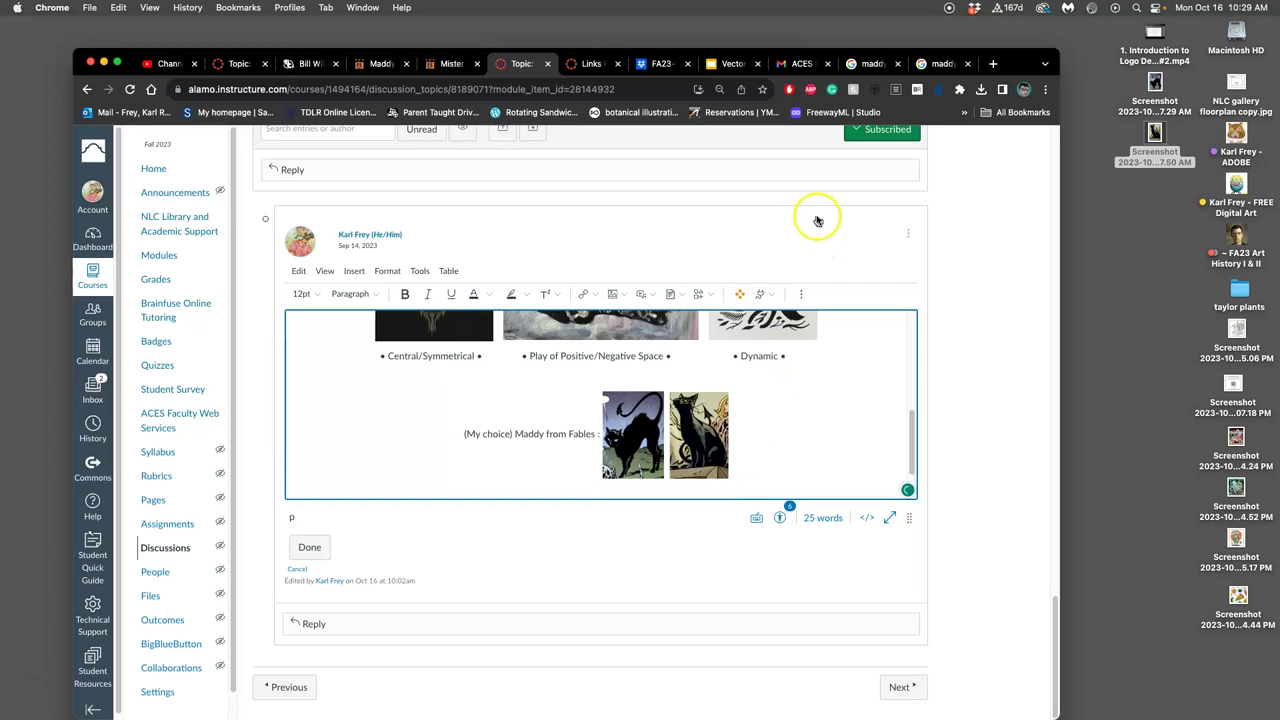
# - Screenshot the DeviantArt winged black-cat Maddy silhouette, then go back to the Canvas post editor
pyautogui.click(940, 66)
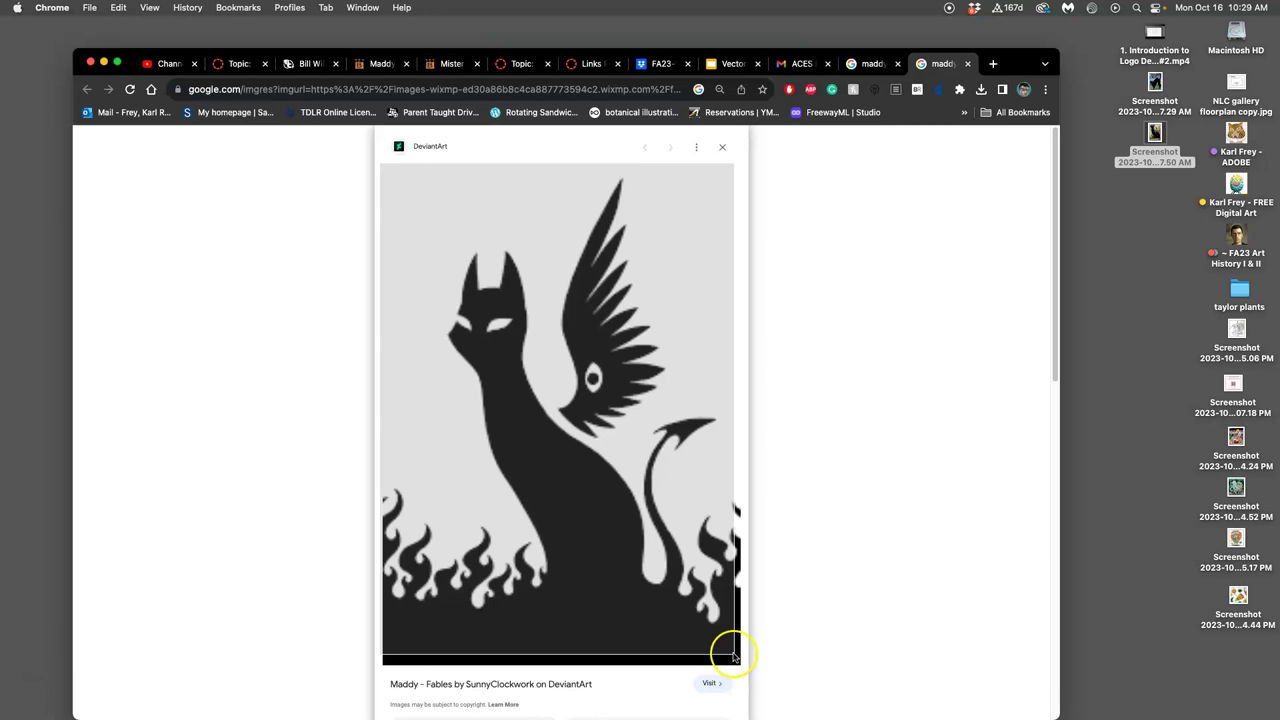
pyautogui.moveTo(731, 670); pyautogui.dragTo(740, 665)
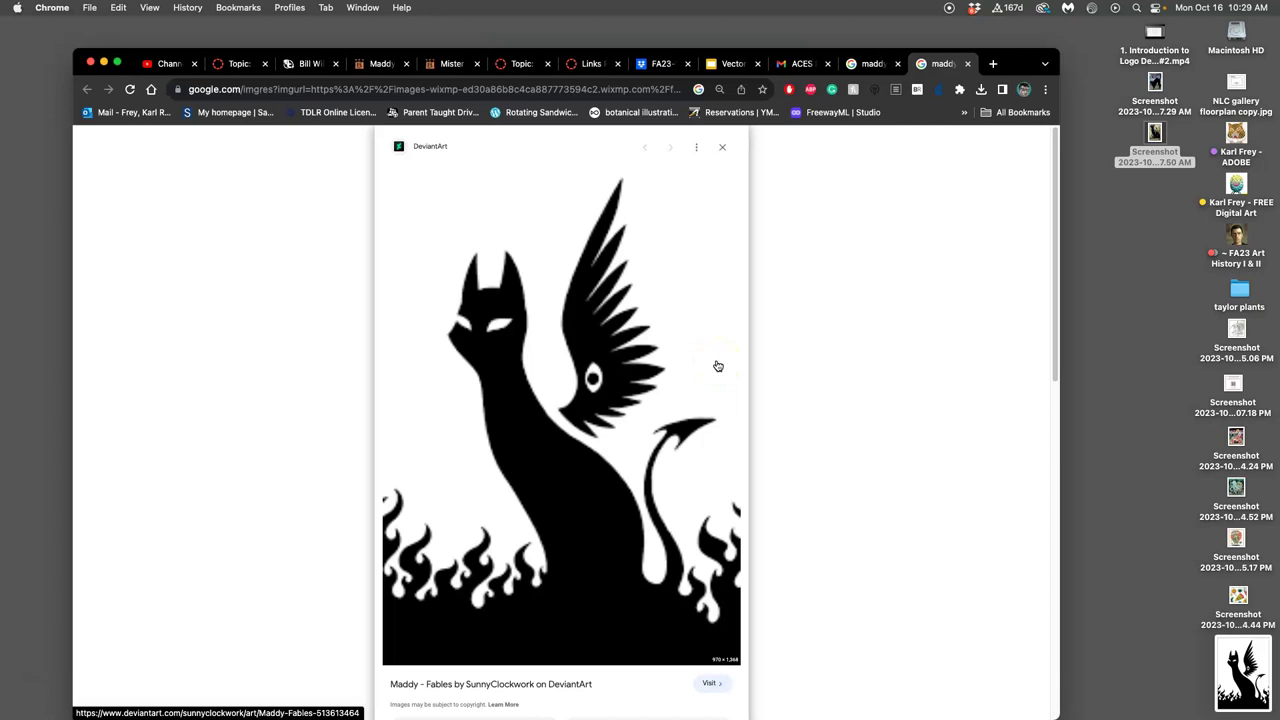
pyautogui.click(873, 64)
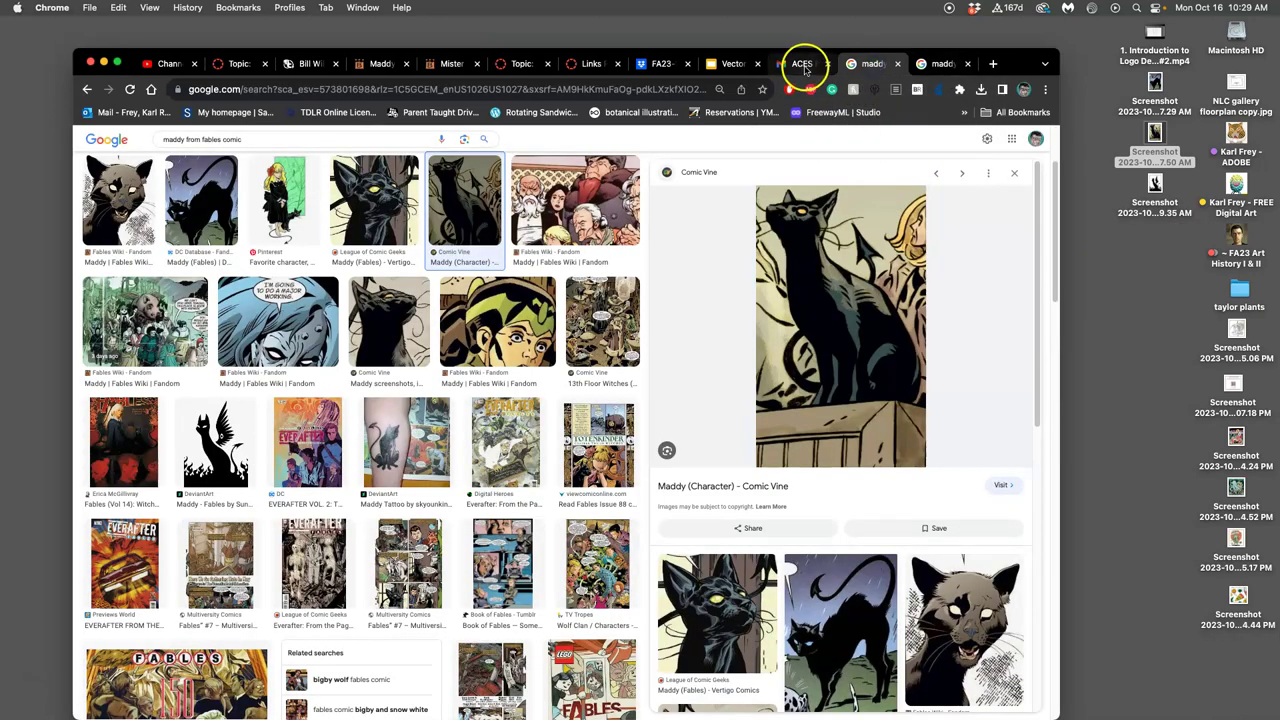
pyautogui.click(805, 65)
pyautogui.click(731, 64)
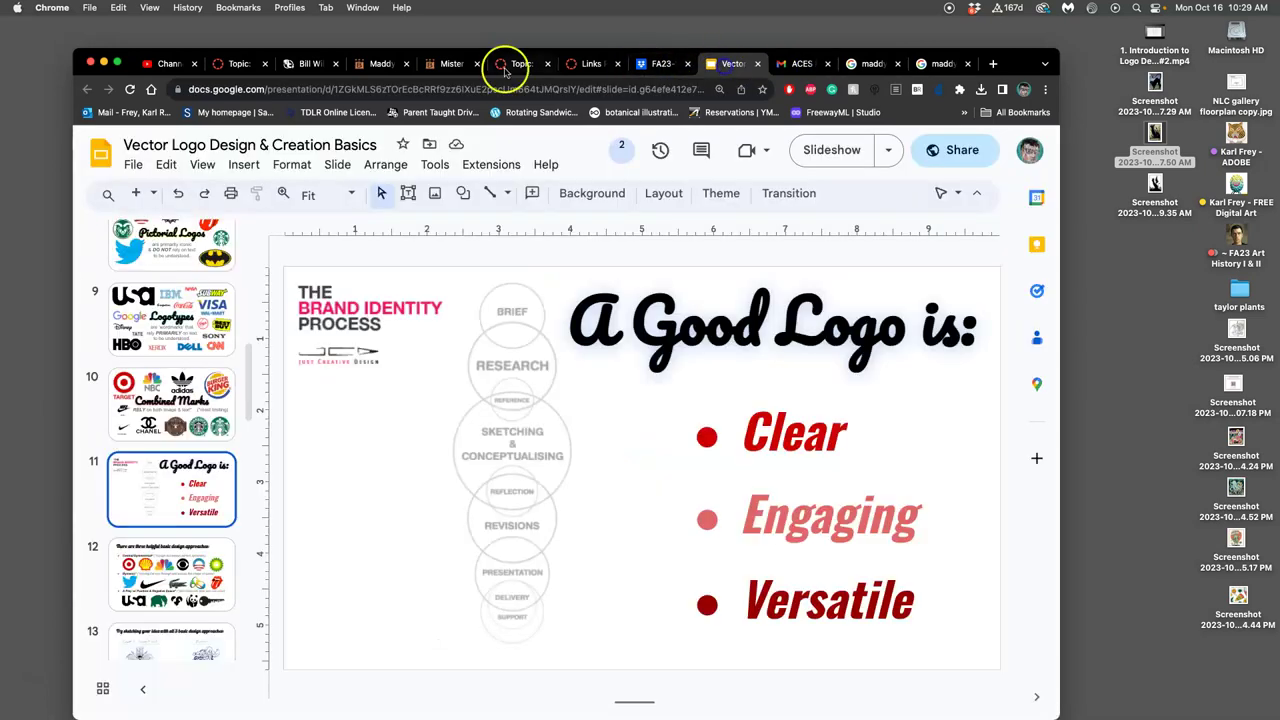
pyautogui.click(518, 64)
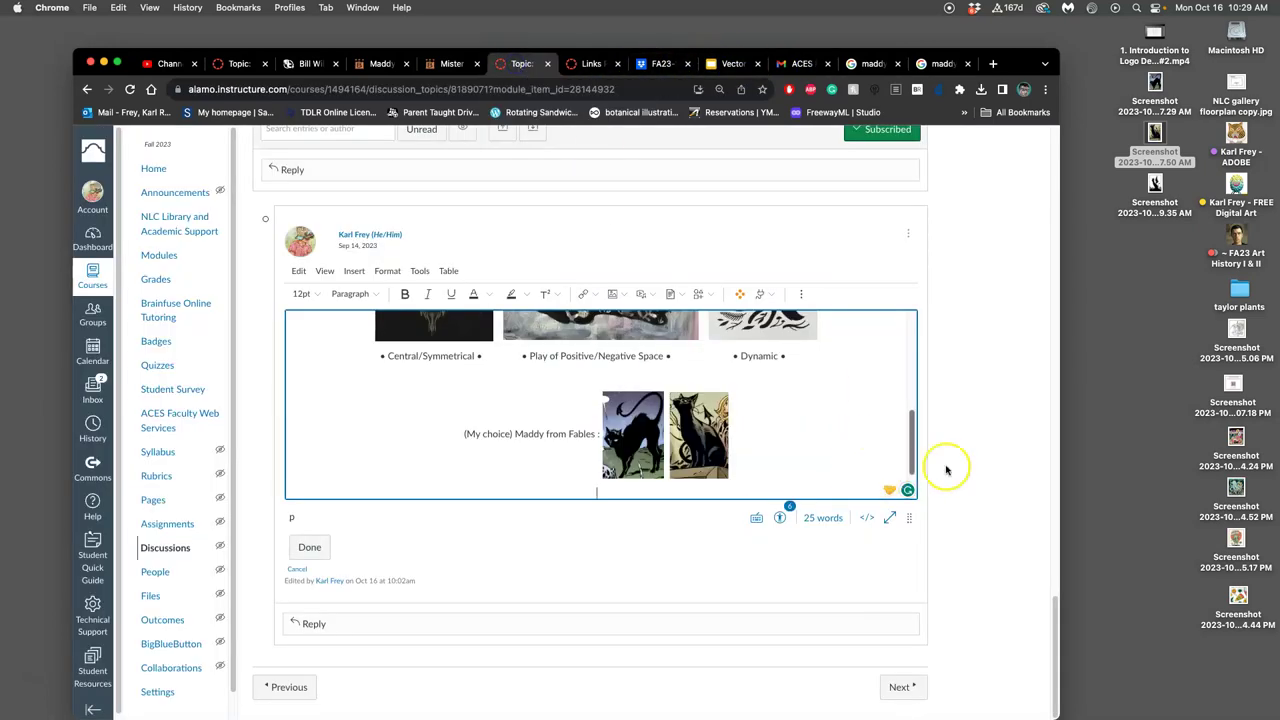
# - Drop the winged Maddy silhouette screenshot into the post and shrink it to match the two cat thumbnails
pyautogui.moveTo(1152, 192); pyautogui.dragTo(736, 478)
pyautogui.moveTo(1155, 195); pyautogui.dragTo(754, 457)
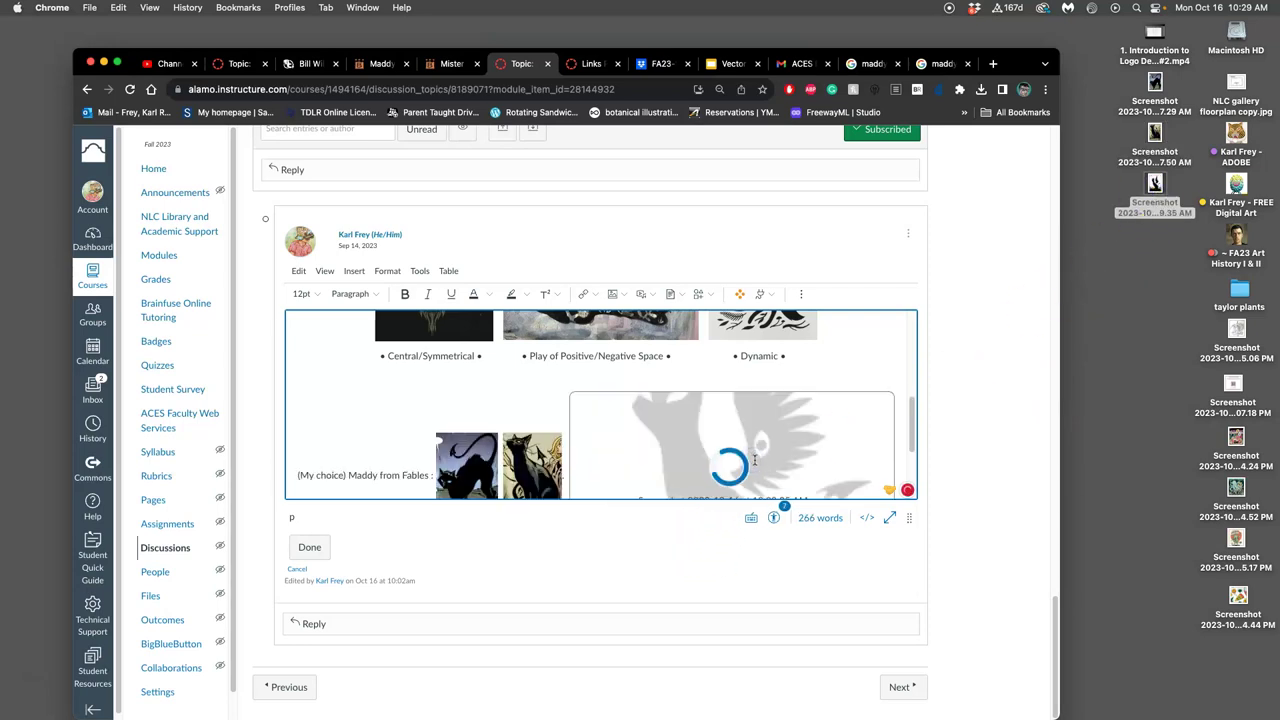
pyautogui.click(745, 455)
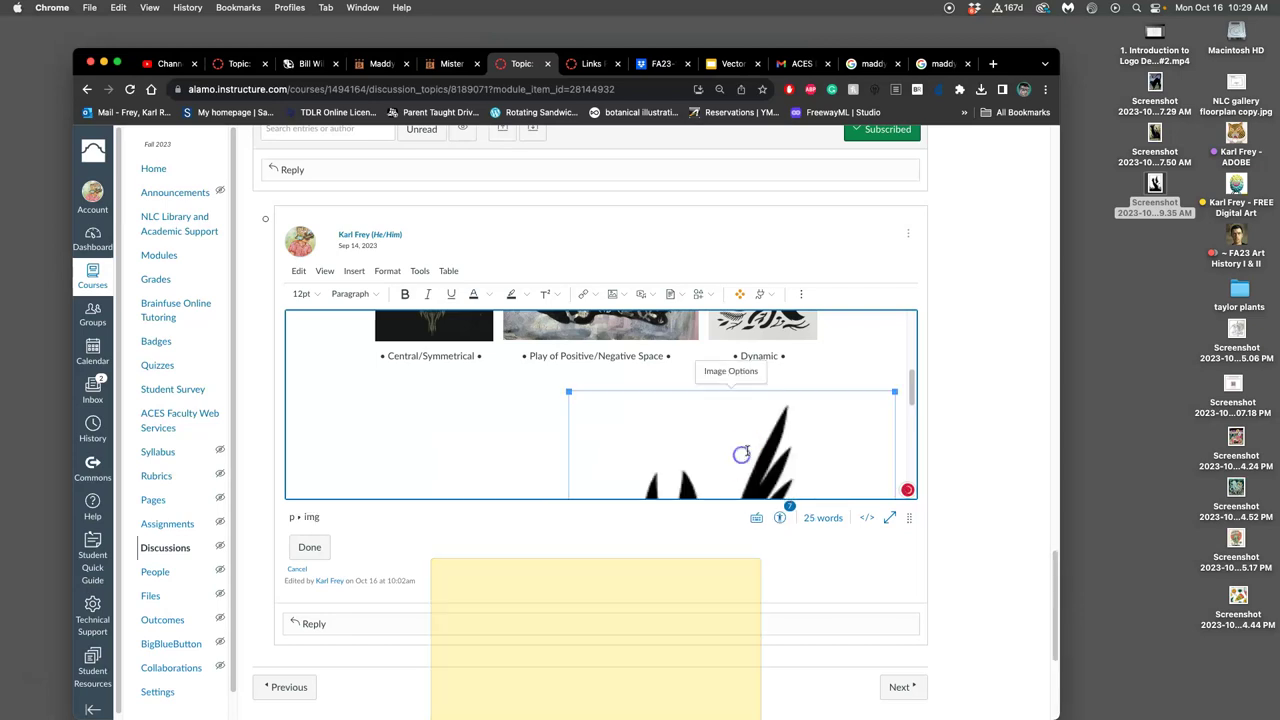
pyautogui.moveTo(894, 392); pyautogui.dragTo(610, 509)
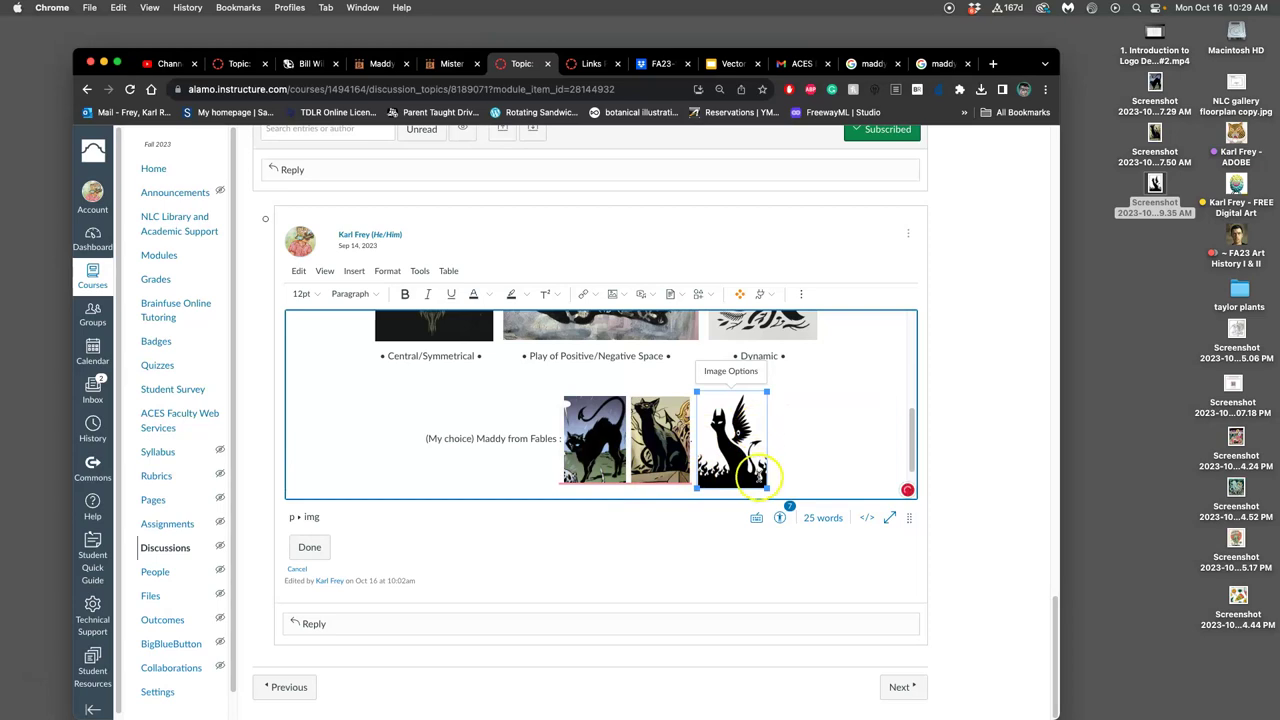
pyautogui.moveTo(767, 394); pyautogui.dragTo(786, 420)
pyautogui.click(786, 420)
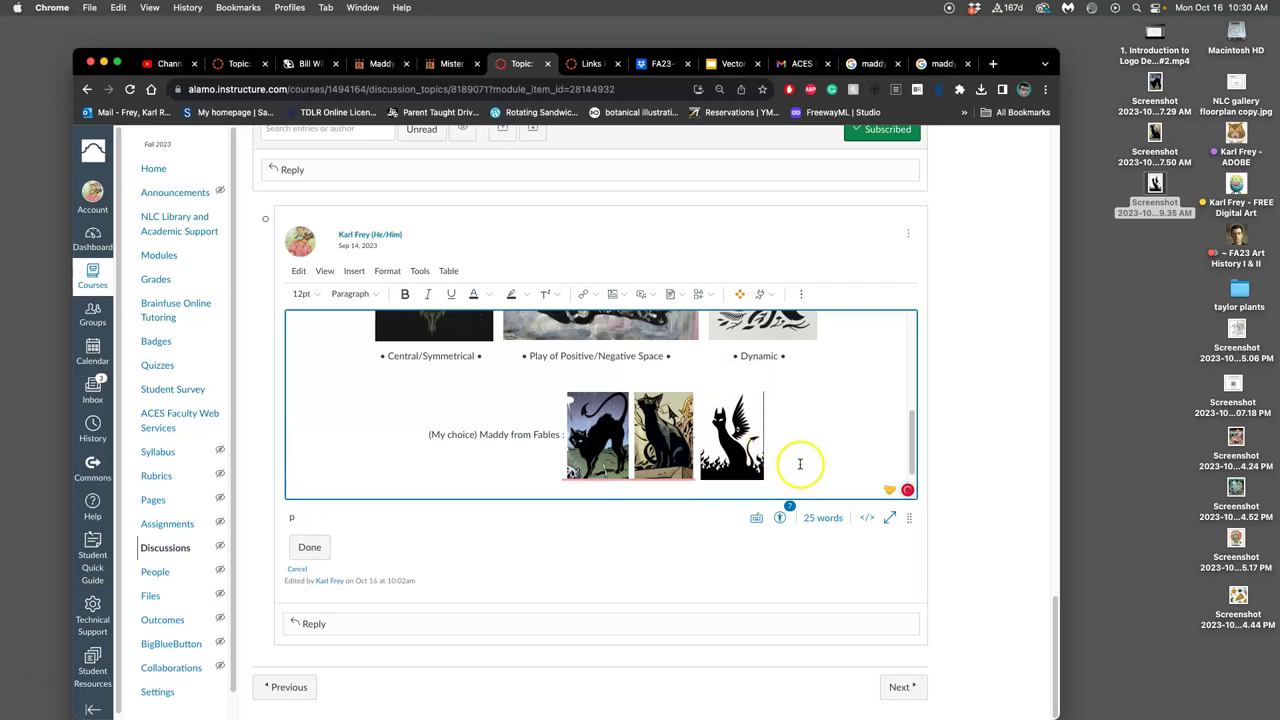
pyautogui.scroll(-1, 800, 462)
pyautogui.scroll(-1, 800, 462)
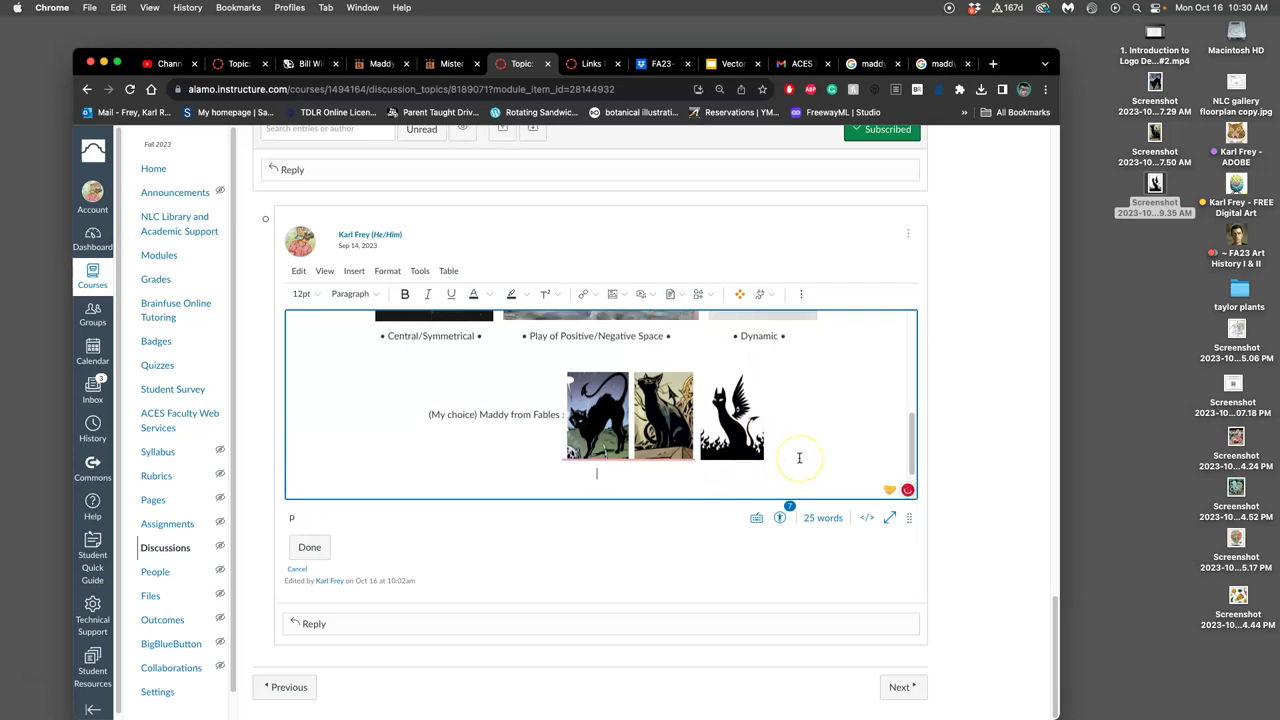
pyautogui.scroll(-1, 799, 458)
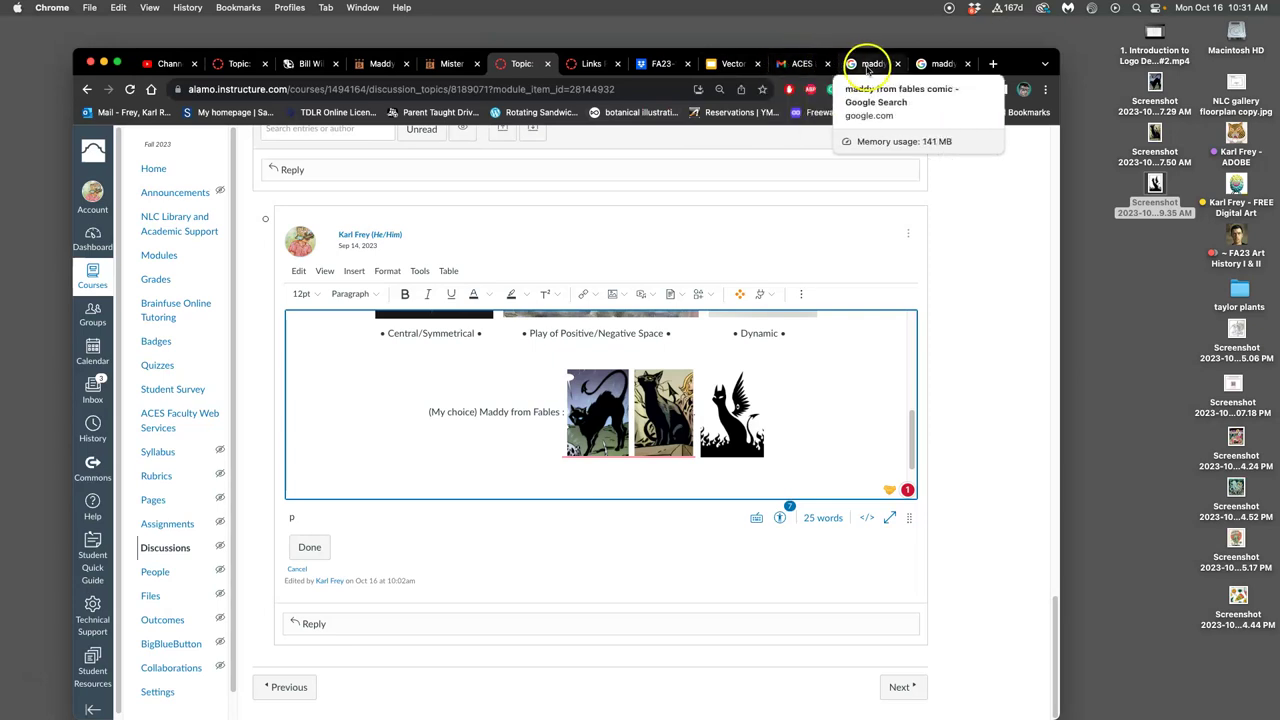
# - Download the selected sketch photo from Google Photos
pyautogui.press('super+shift+t')
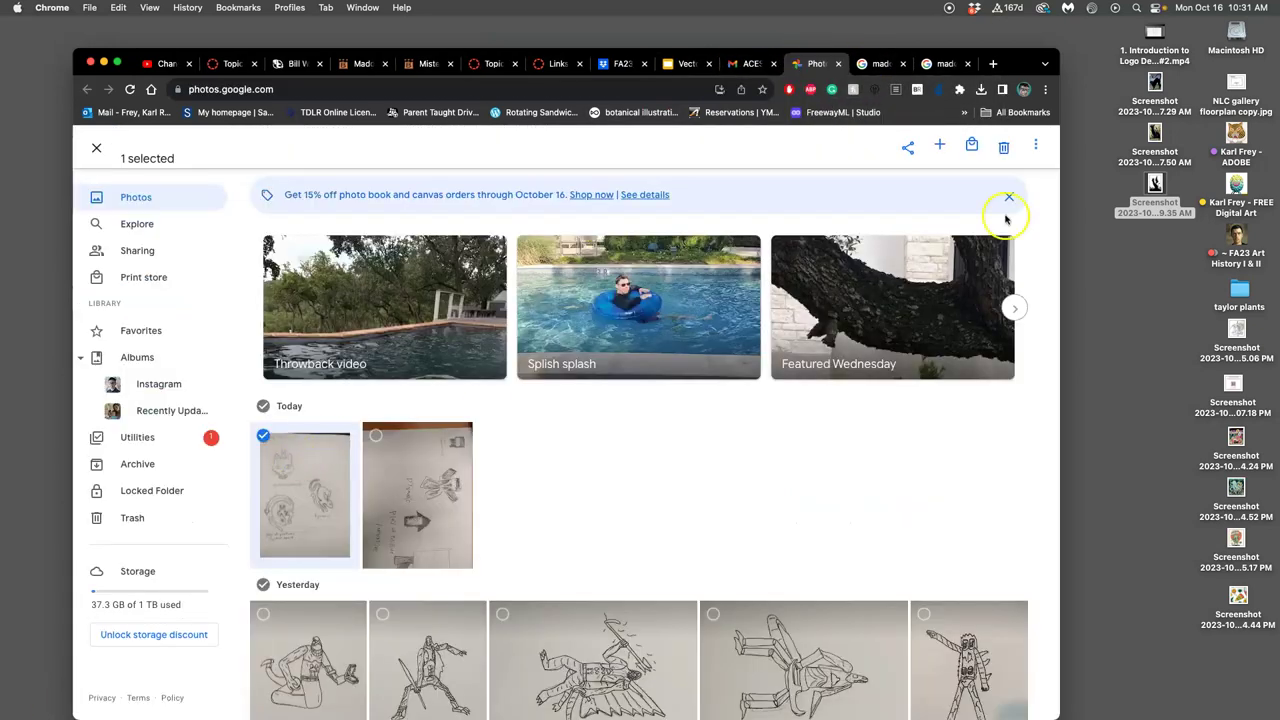
pyautogui.click(1036, 147)
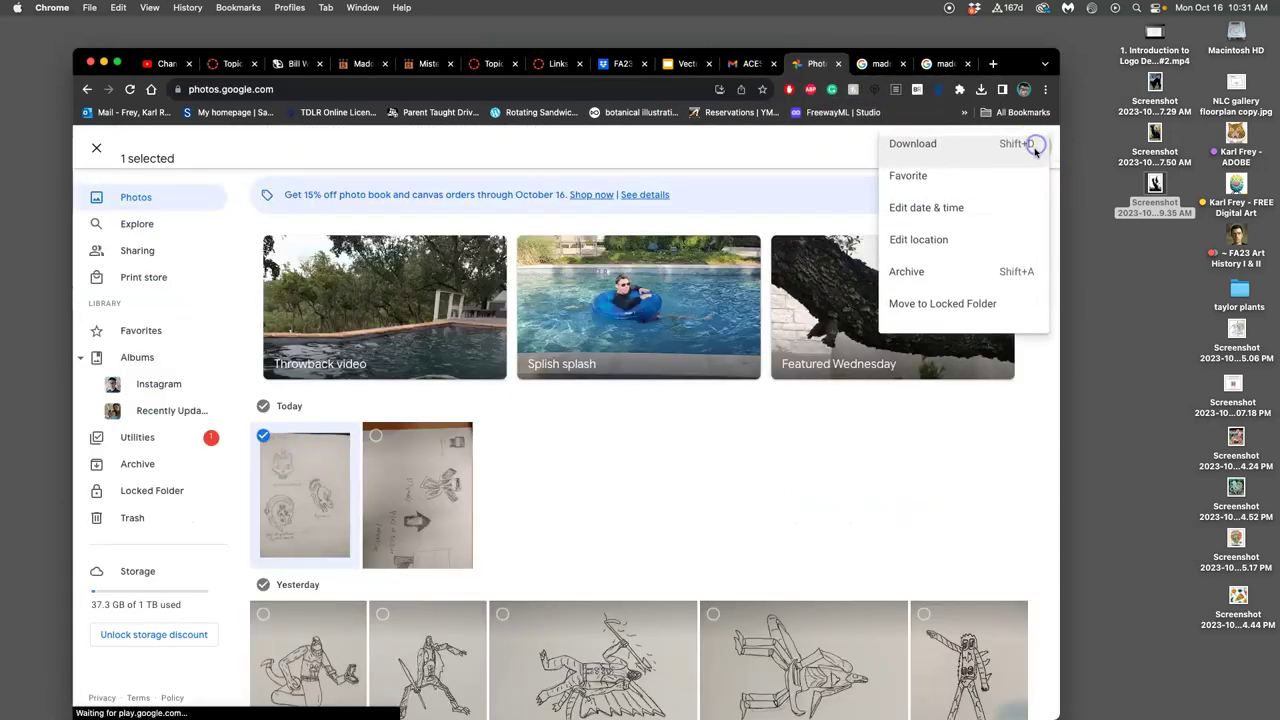
pyautogui.click(944, 147)
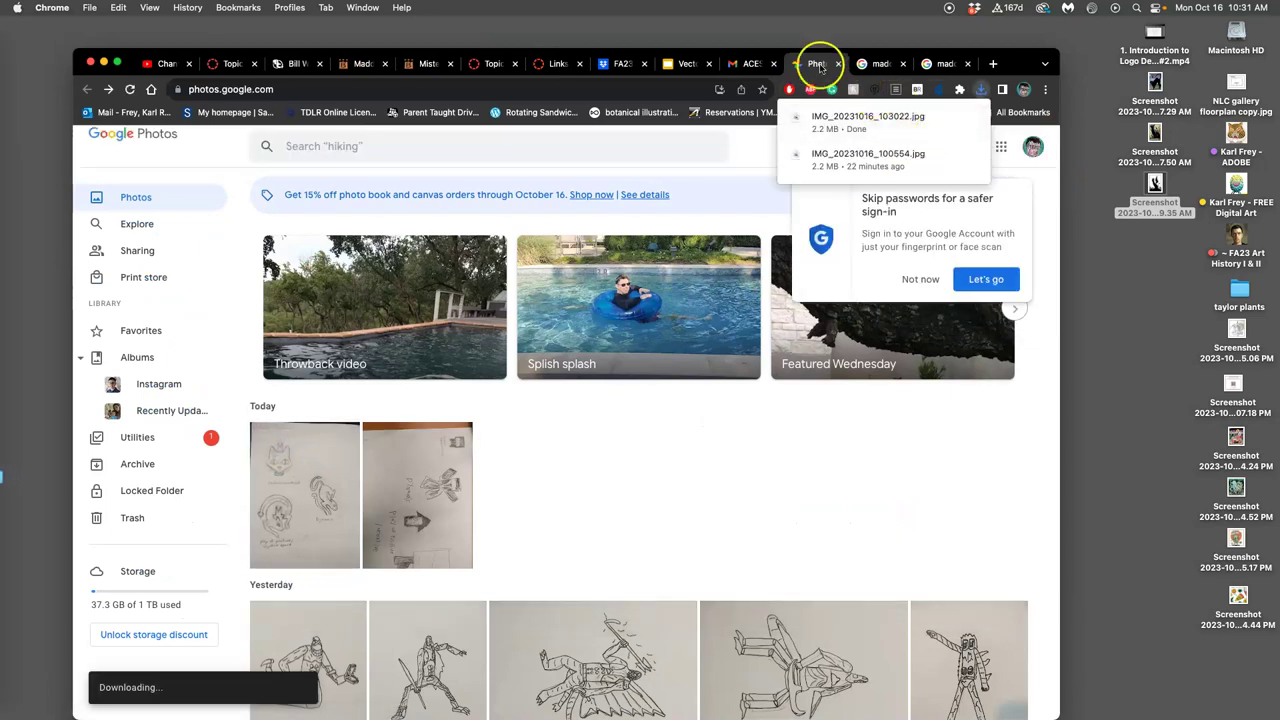
# - Move IMG_20231016_103022.jpg from the Downloads stack onto the desktop
pyautogui.click(748, 63)
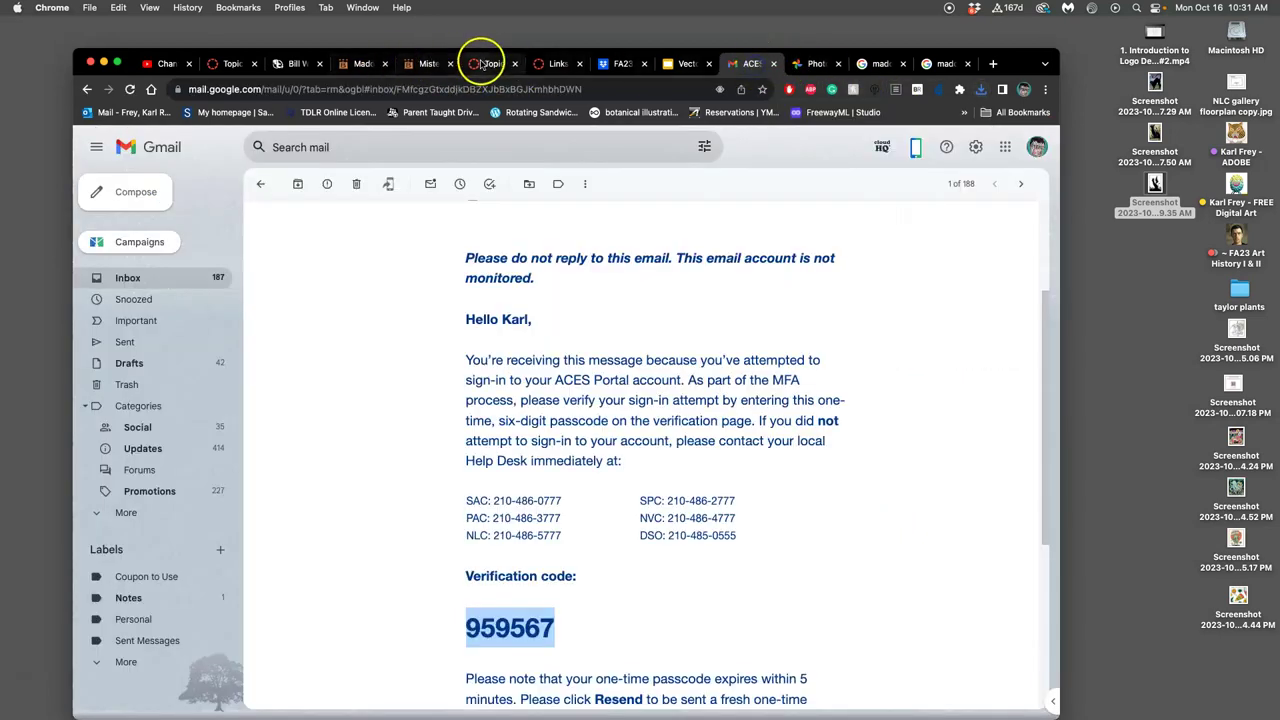
pyautogui.click(480, 63)
pyautogui.moveTo(17, 654)
pyautogui.click(17, 478)
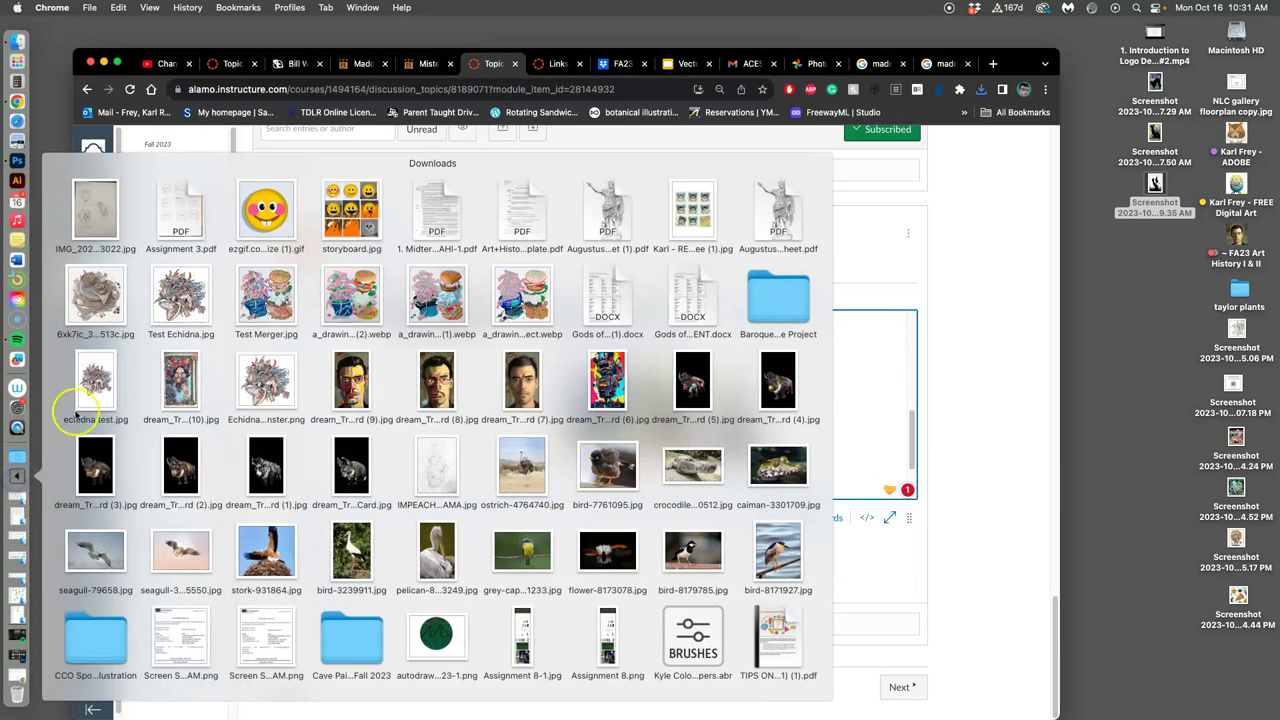
pyautogui.moveTo(95, 212); pyautogui.dragTo(1154, 264)
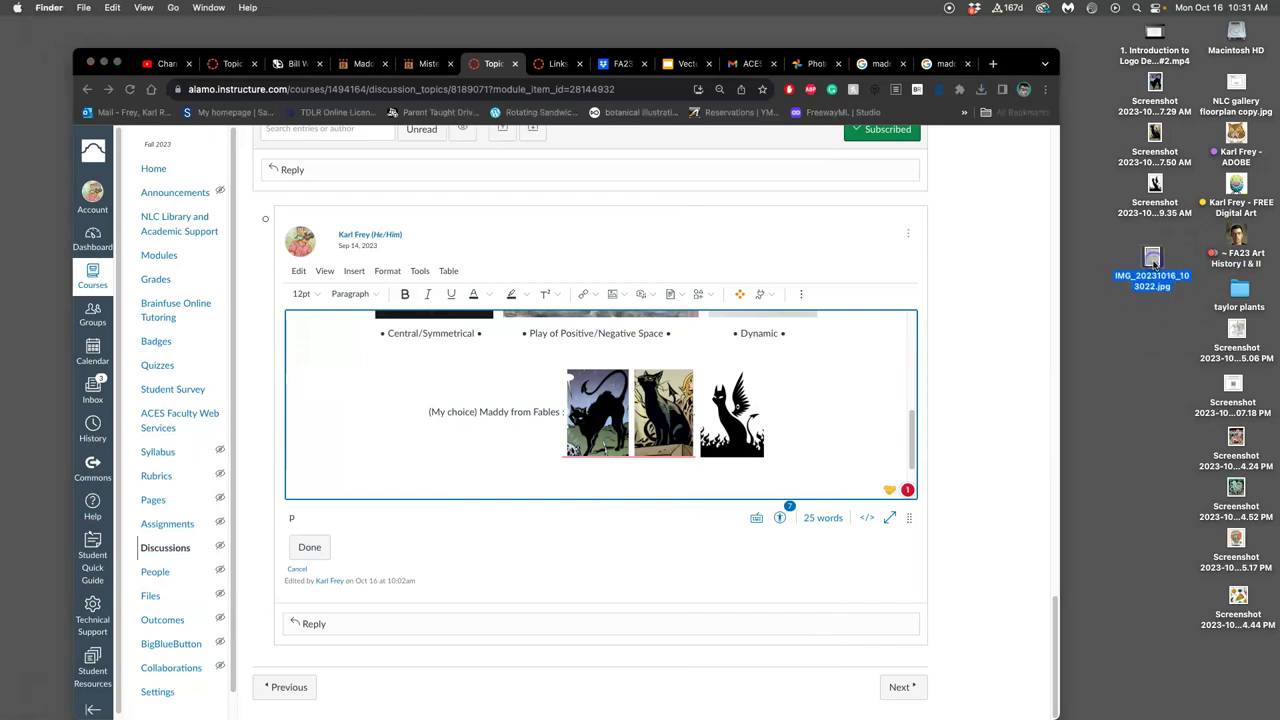
# - Open IMG_20231016_103022.jpg in Preview and crop it to the sketch sheet
pyautogui.doubleClick(1153, 262)
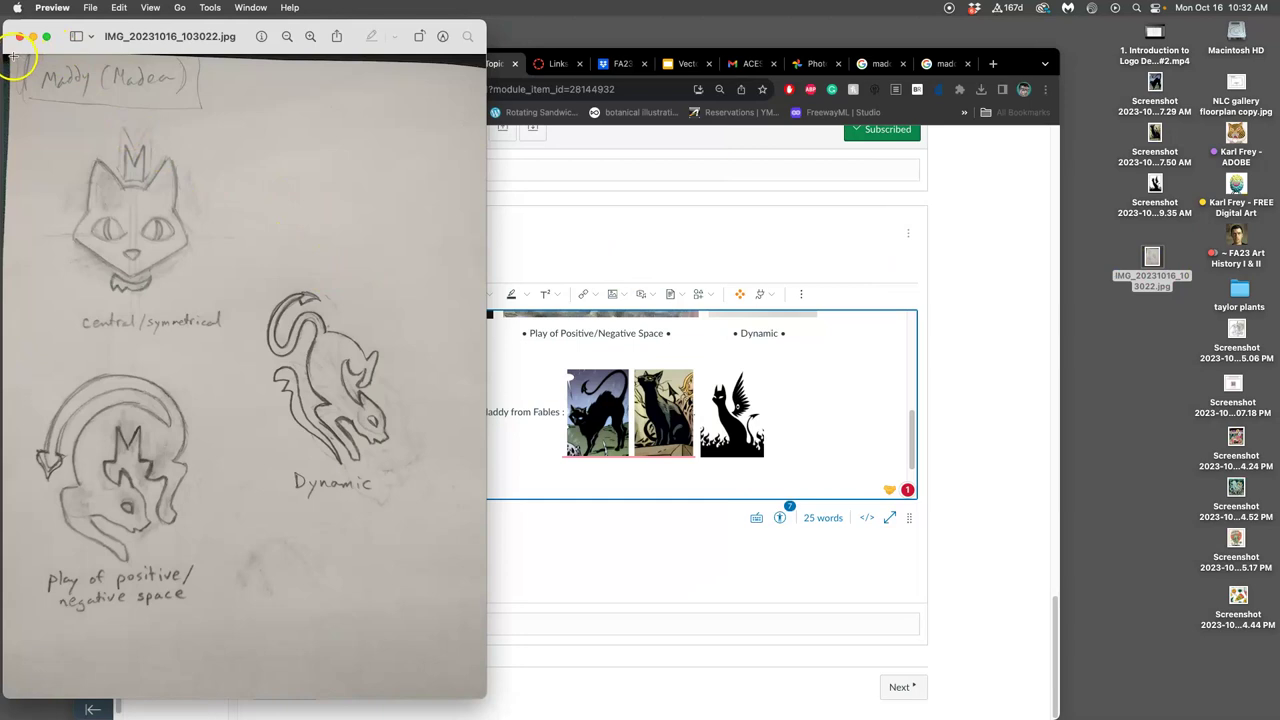
pyautogui.moveTo(12, 56)
pyautogui.mouseDown()
pyautogui.moveTo(94, 166)
pyautogui.moveTo(286, 509)
pyautogui.moveTo(419, 651)
pyautogui.mouseUp()
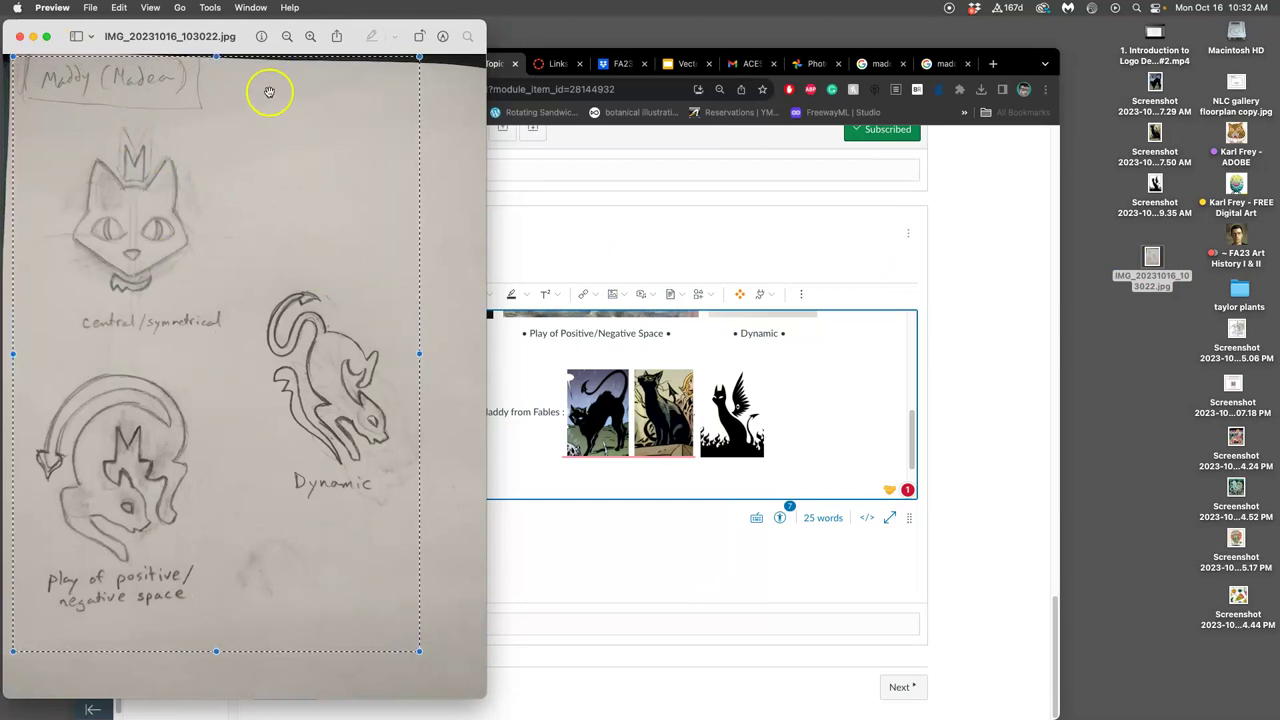
pyautogui.moveTo(215, 57); pyautogui.dragTo(216, 60)
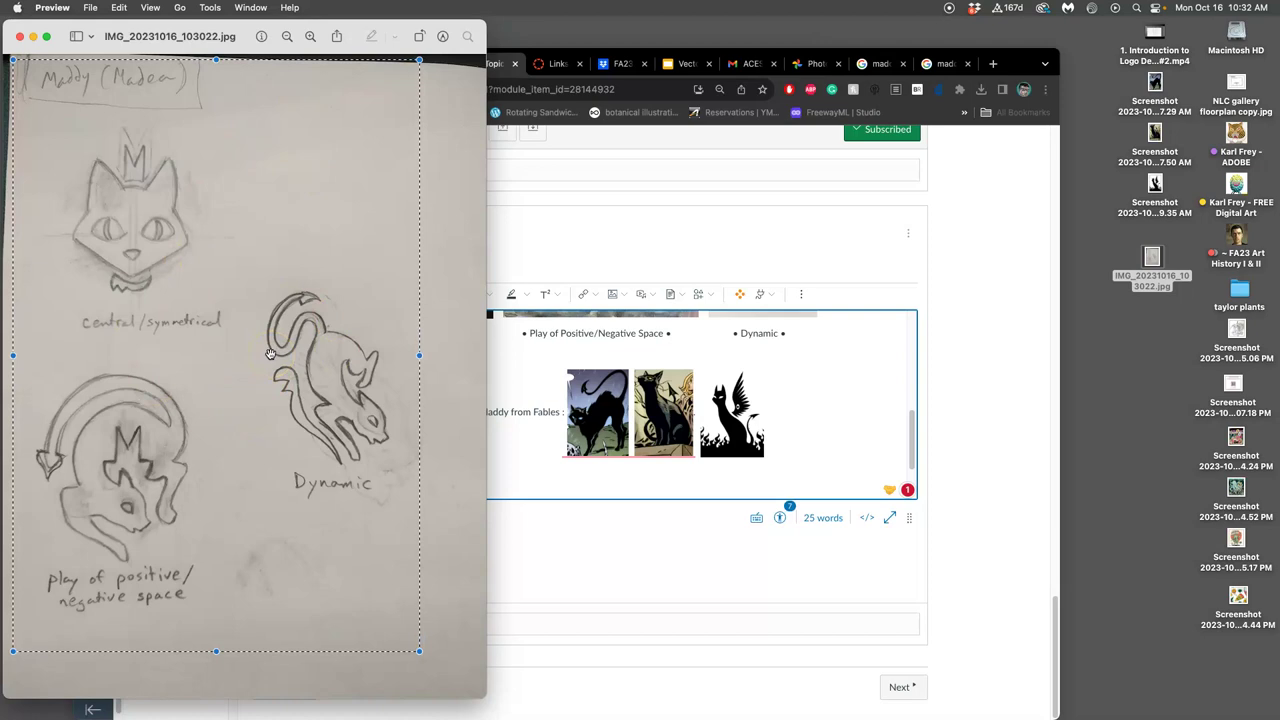
pyautogui.press('super+k')
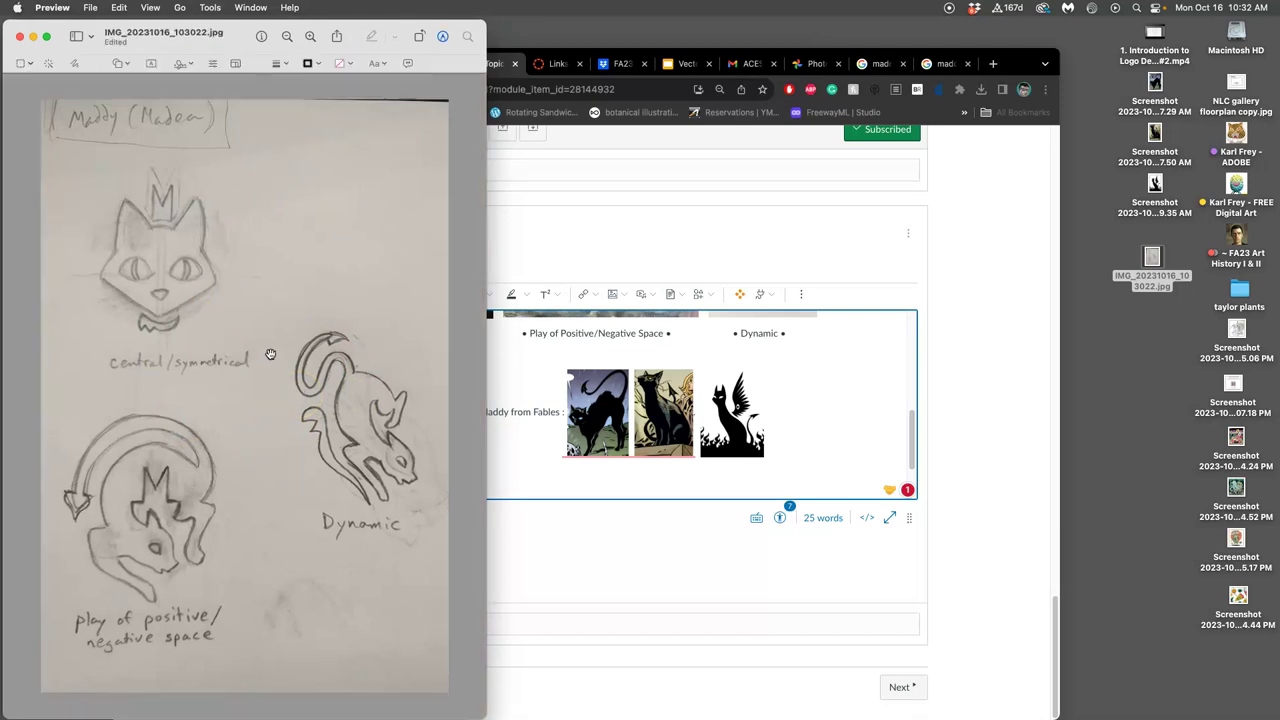
# - In Adjust Color, apply Auto Levels, lower the white point and reduce saturation for dark lines on white
pyautogui.click(211, 8)
pyautogui.click(226, 66)
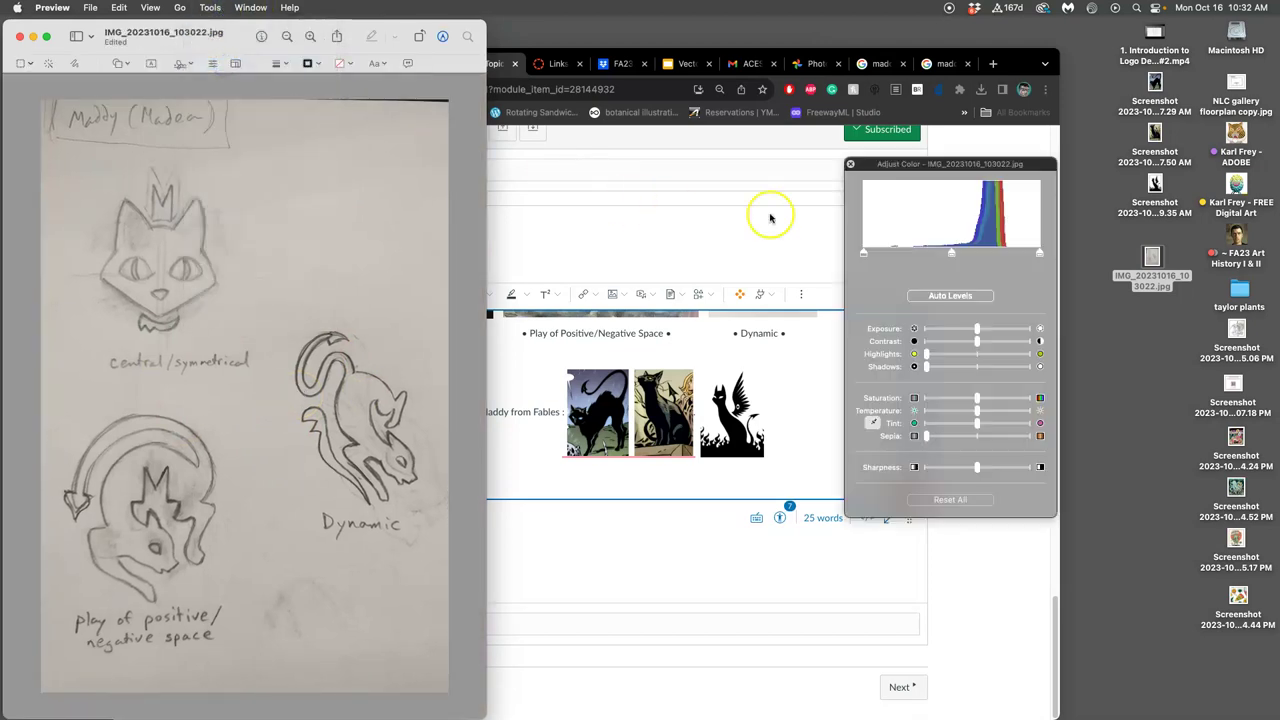
pyautogui.moveTo(951, 256); pyautogui.dragTo(936, 256)
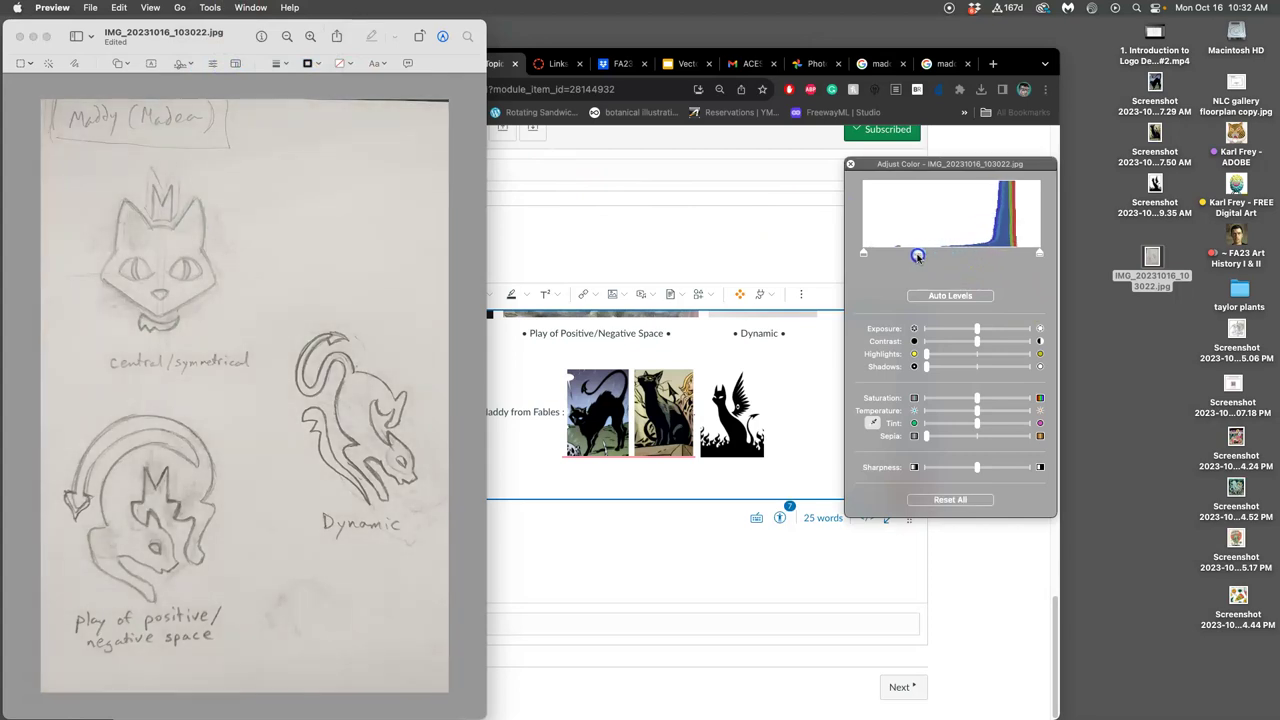
pyautogui.moveTo(864, 253); pyautogui.dragTo(897, 253)
pyautogui.click(954, 295)
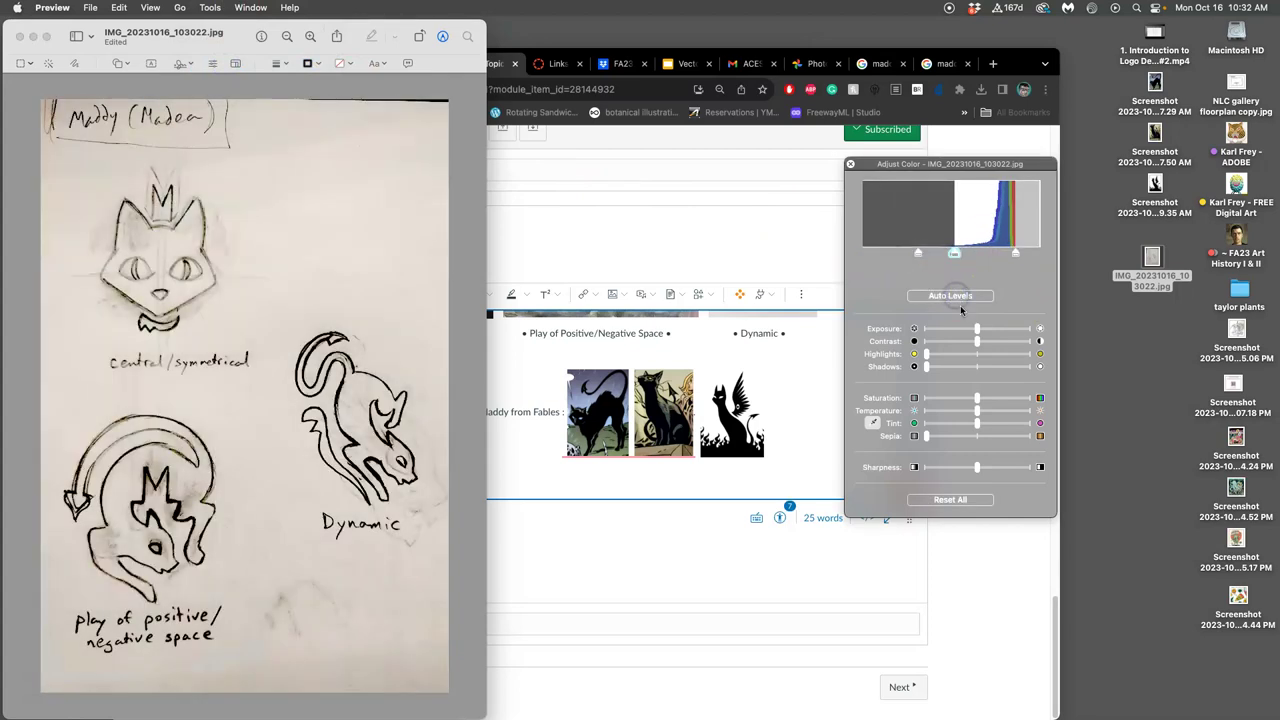
pyautogui.moveTo(1016, 253); pyautogui.dragTo(900, 256)
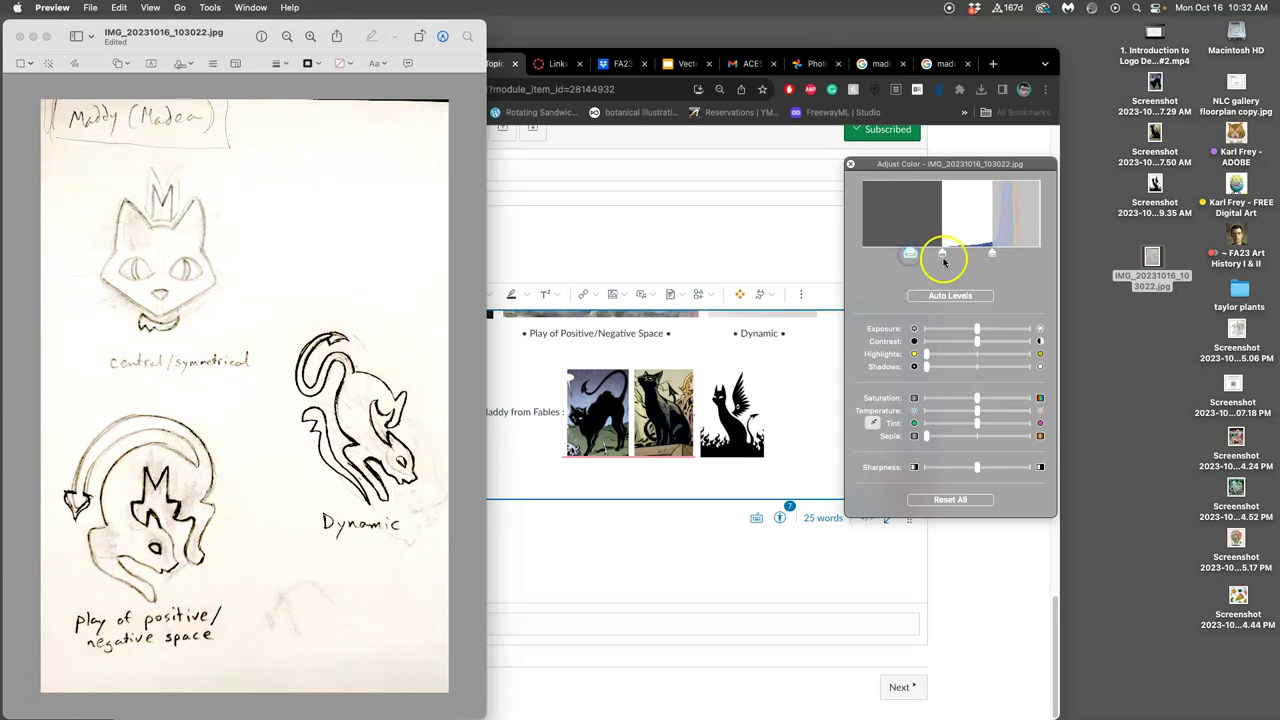
pyautogui.moveTo(947, 254); pyautogui.dragTo(943, 254)
pyautogui.moveTo(977, 398); pyautogui.dragTo(951, 398)
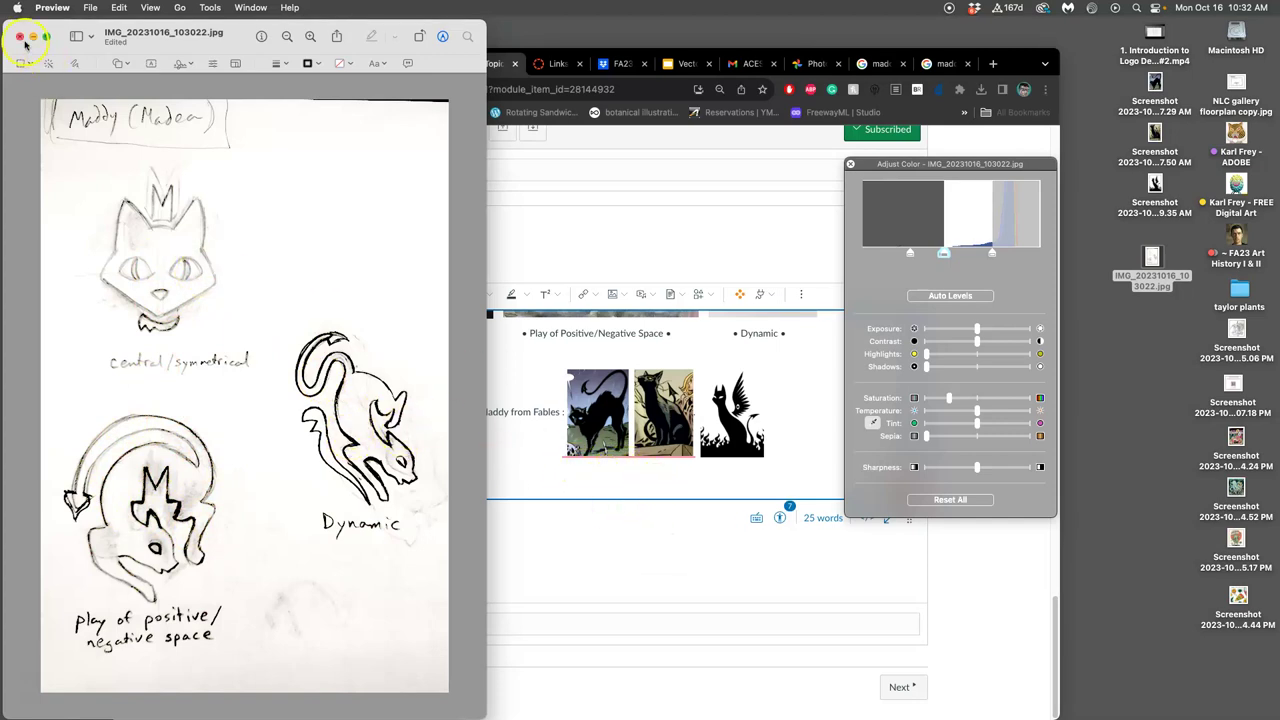
# - Close Preview and place the cursor on a new line below the Maddy thumbnails
pyautogui.click(20, 37)
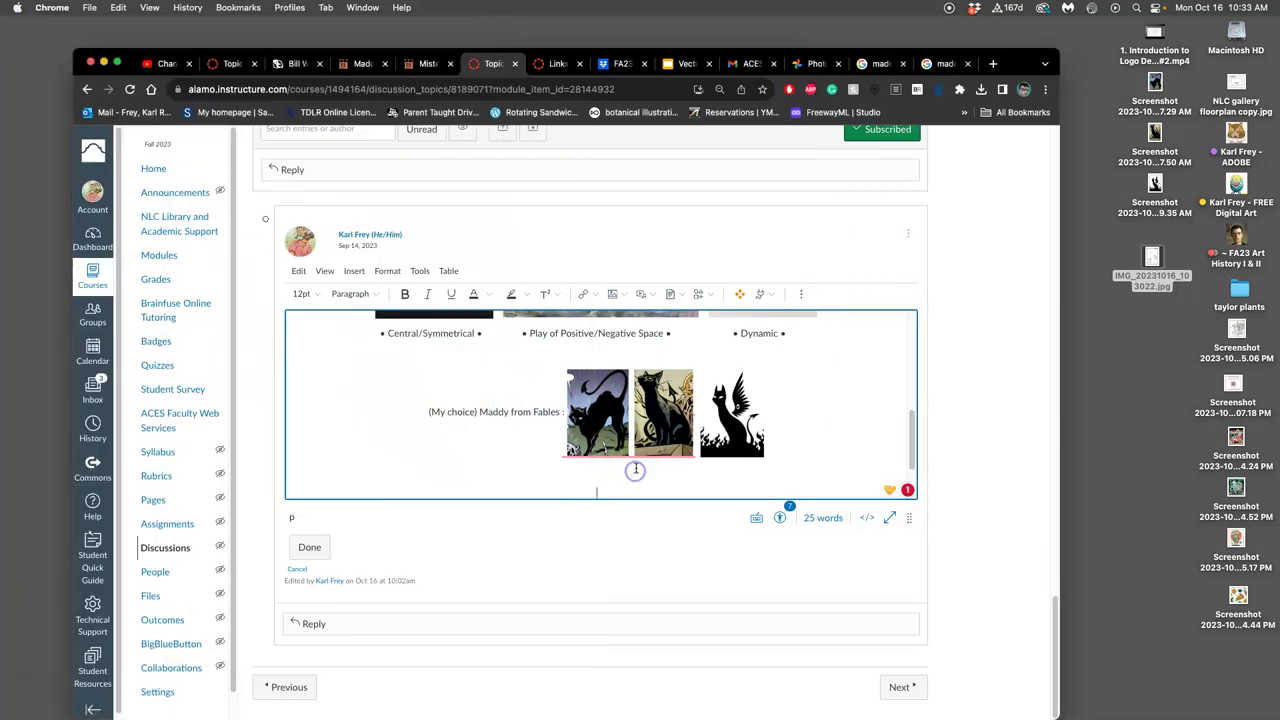
pyautogui.click(640, 466)
pyautogui.click(836, 380)
pyautogui.click(912, 455)
pyautogui.moveTo(912, 455); pyautogui.dragTo(911, 472)
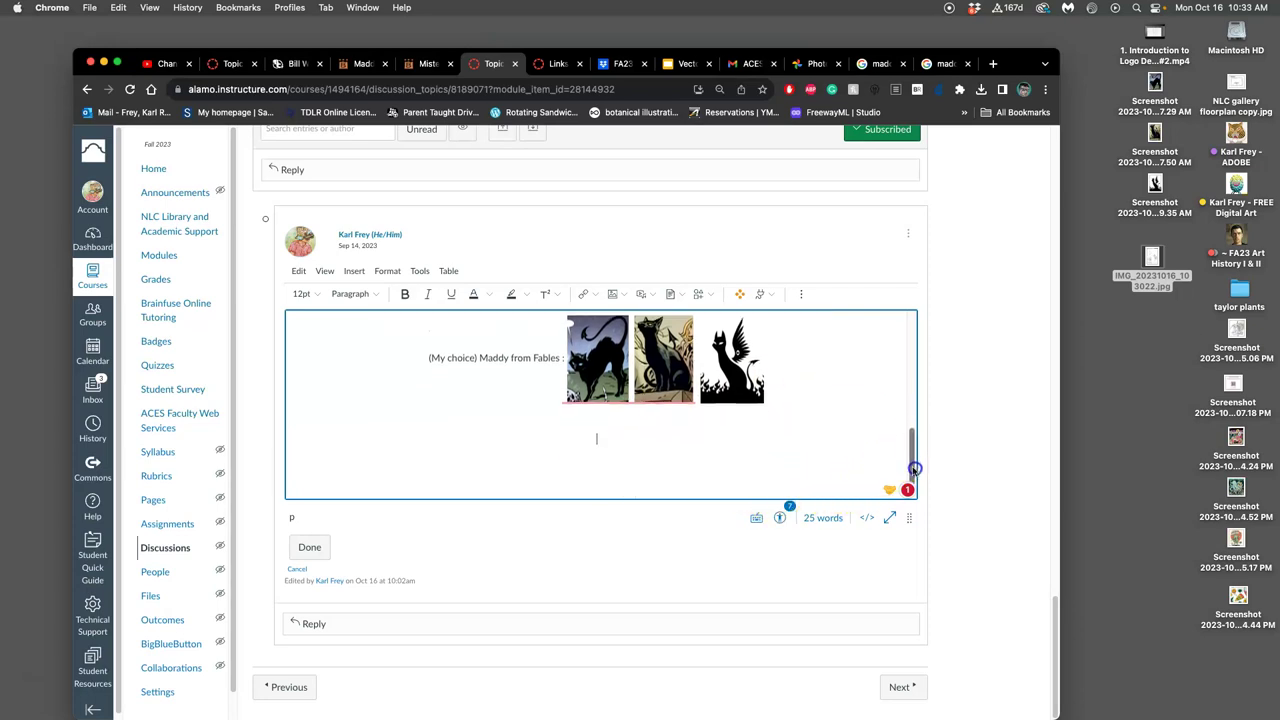
# - Insert the cleaned-up sketch file below the Maddy images and shrink it with its corner handle
pyautogui.click(1152, 260)
pyautogui.moveTo(1152, 260); pyautogui.dragTo(632, 458)
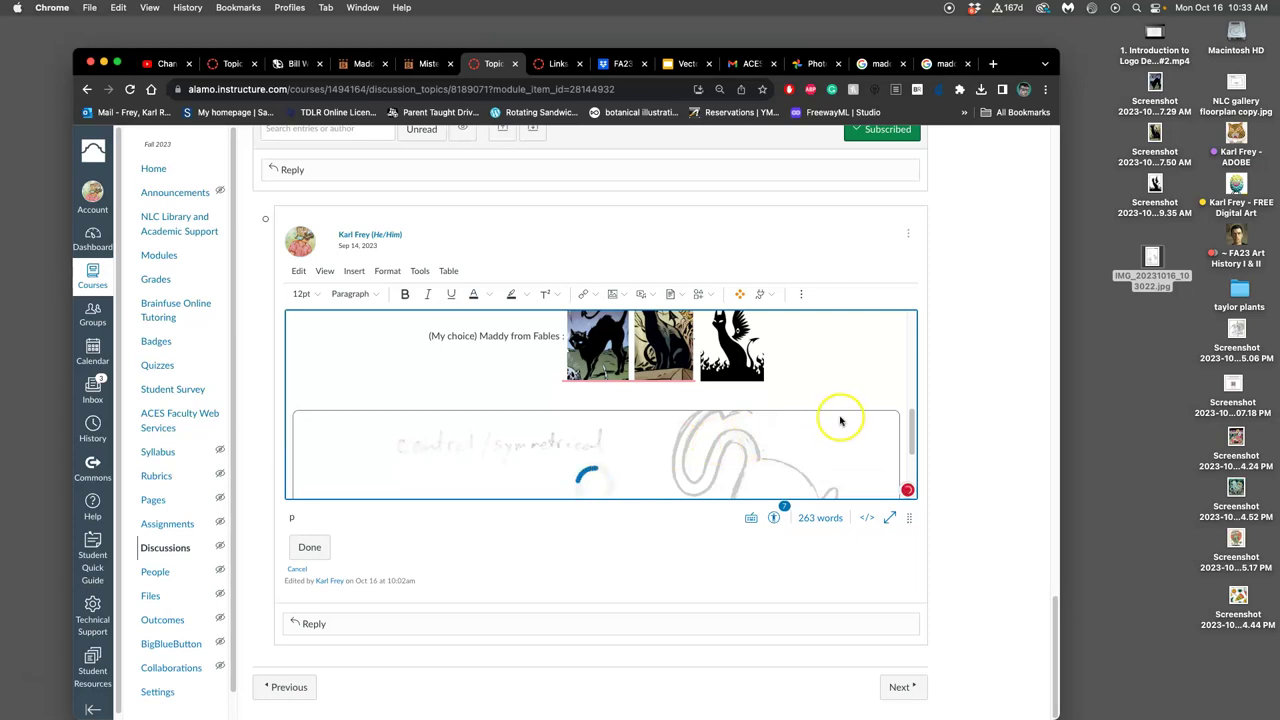
pyautogui.moveTo(843, 420); pyautogui.dragTo(756, 434)
pyautogui.click(756, 434)
pyautogui.moveTo(900, 410)
pyautogui.mouseDown()
pyautogui.moveTo(894, 423)
pyautogui.moveTo(527, 433)
pyautogui.mouseUp()
pyautogui.scroll(-2, 651, 423)
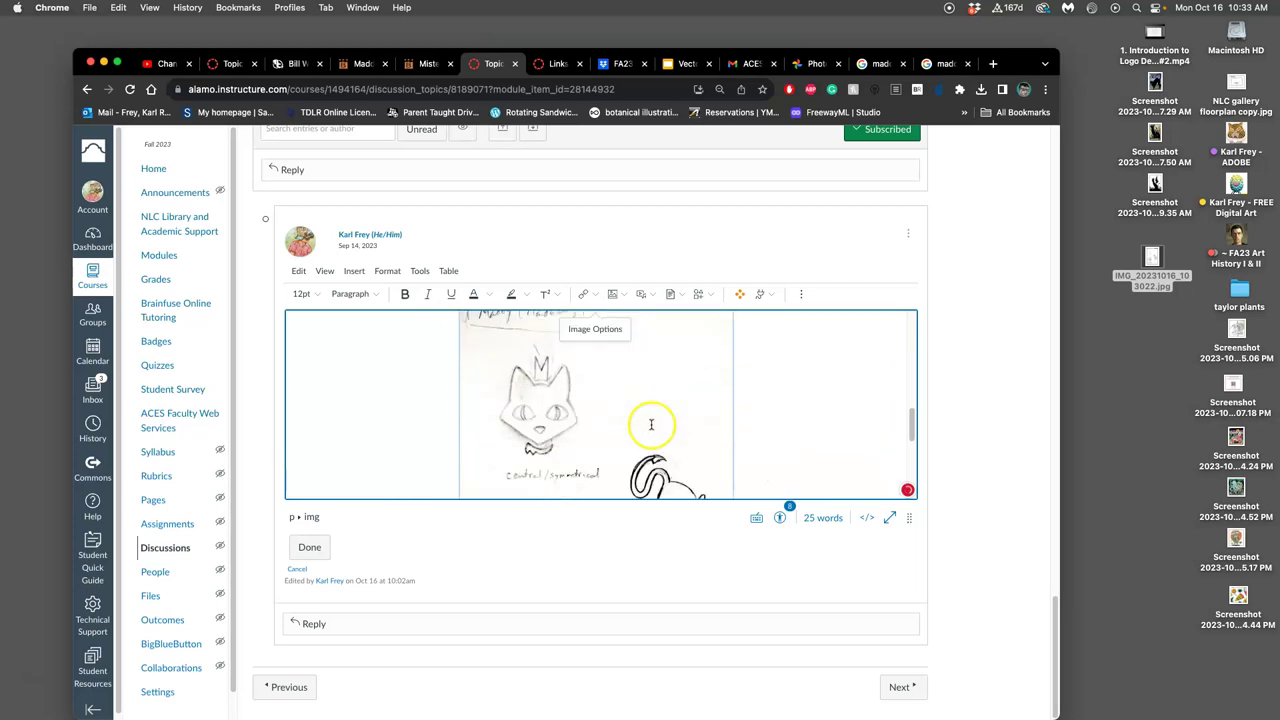
pyautogui.scroll(5, 651, 423)
pyautogui.scroll(-2, 655, 421)
pyautogui.scroll(-3, 657, 421)
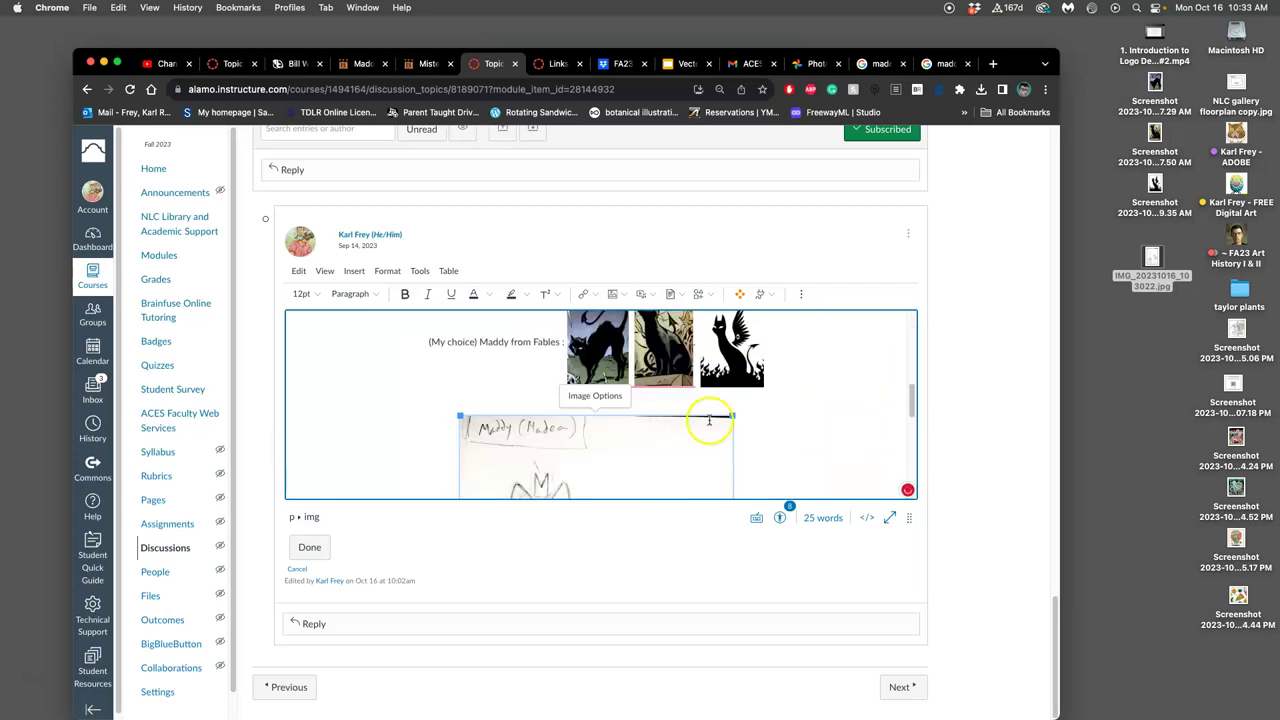
pyautogui.moveTo(712, 418)
pyautogui.mouseDown()
pyautogui.moveTo(738, 418)
pyautogui.moveTo(674, 428)
pyautogui.mouseUp()
pyautogui.scroll(-1, 690, 418)
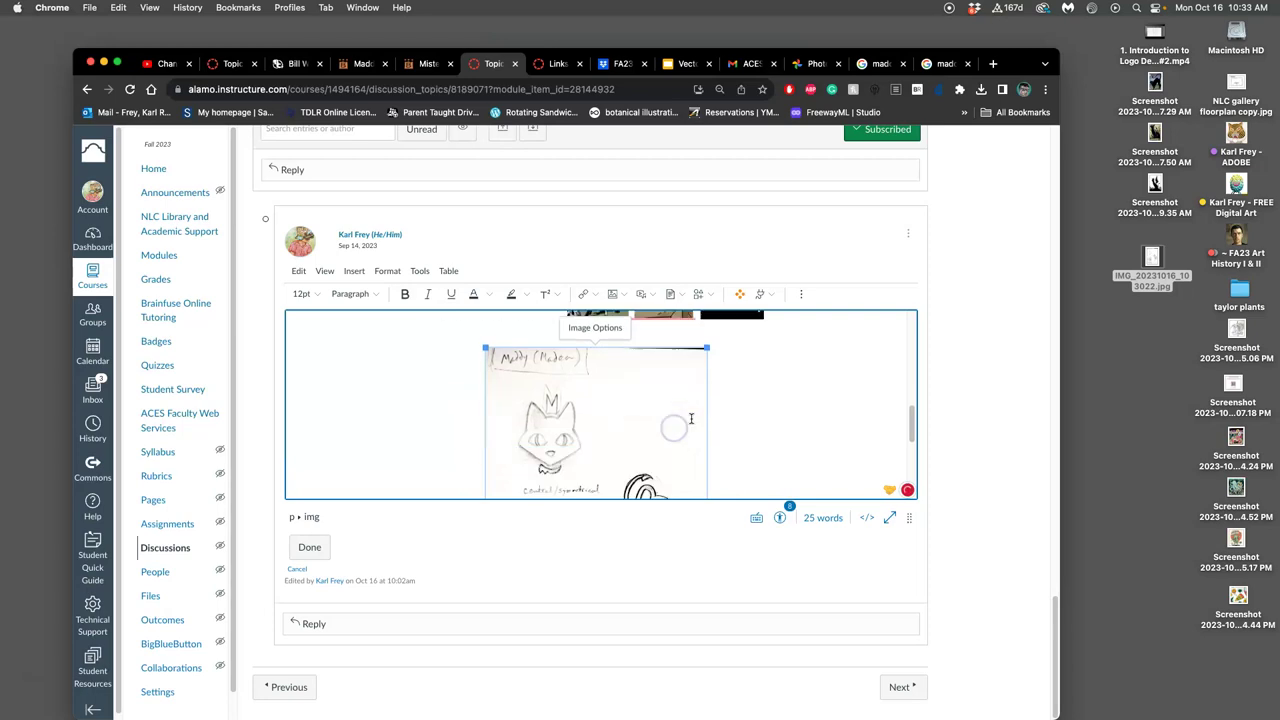
# - Save the edited Fables post and scroll through it to check the three-drawing Maddy sketch
pyautogui.click(310, 547)
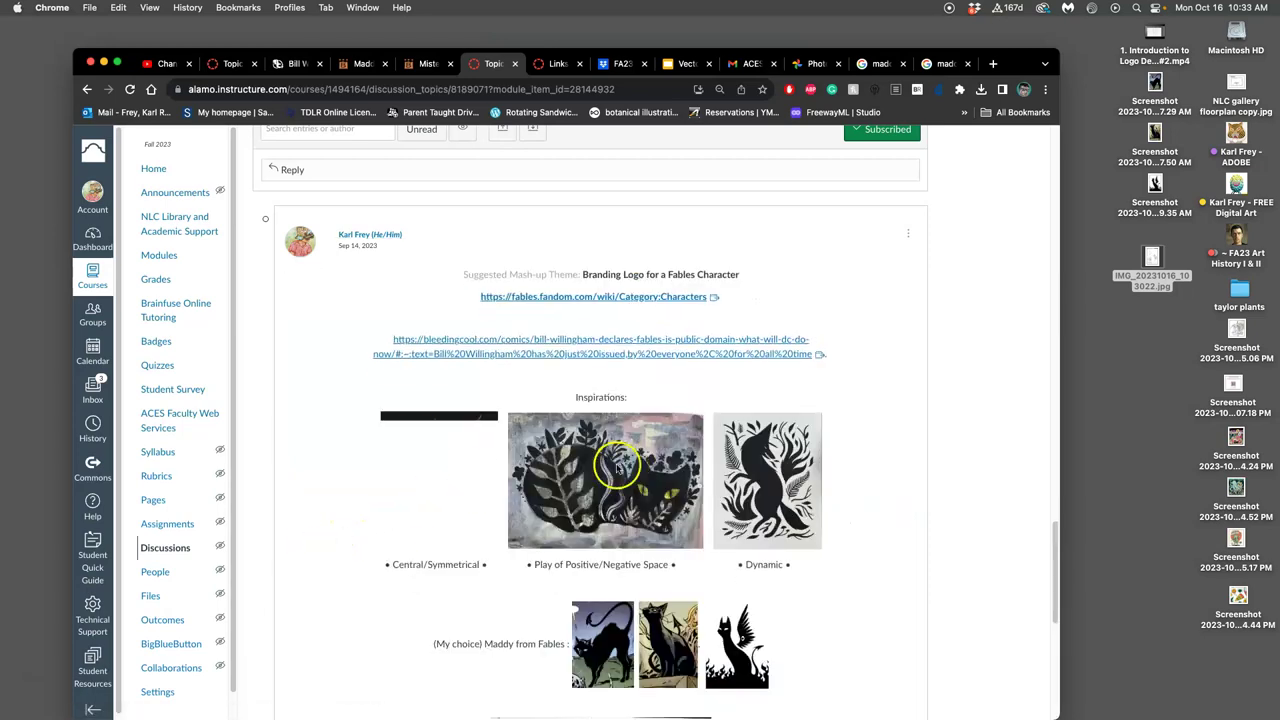
pyautogui.scroll(-1, 626, 466)
pyautogui.scroll(-4, 626, 466)
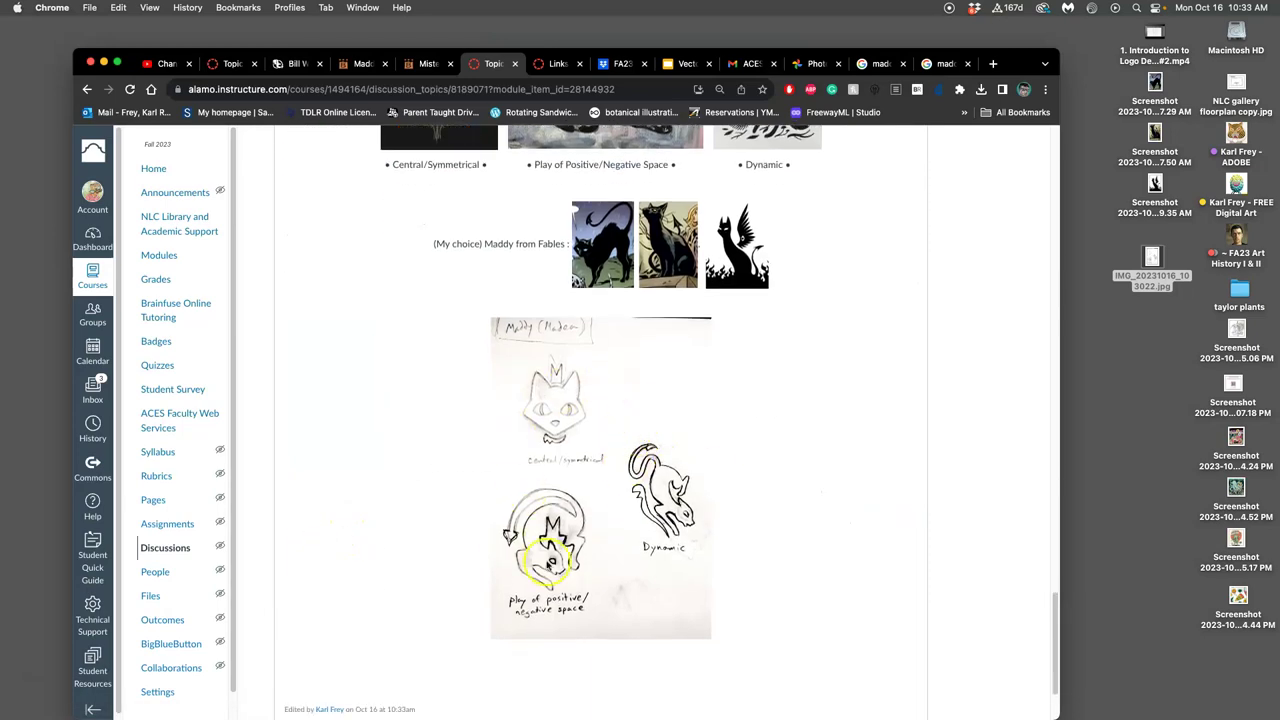
pyautogui.scroll(2, 584, 492)
pyautogui.scroll(-2, 583, 491)
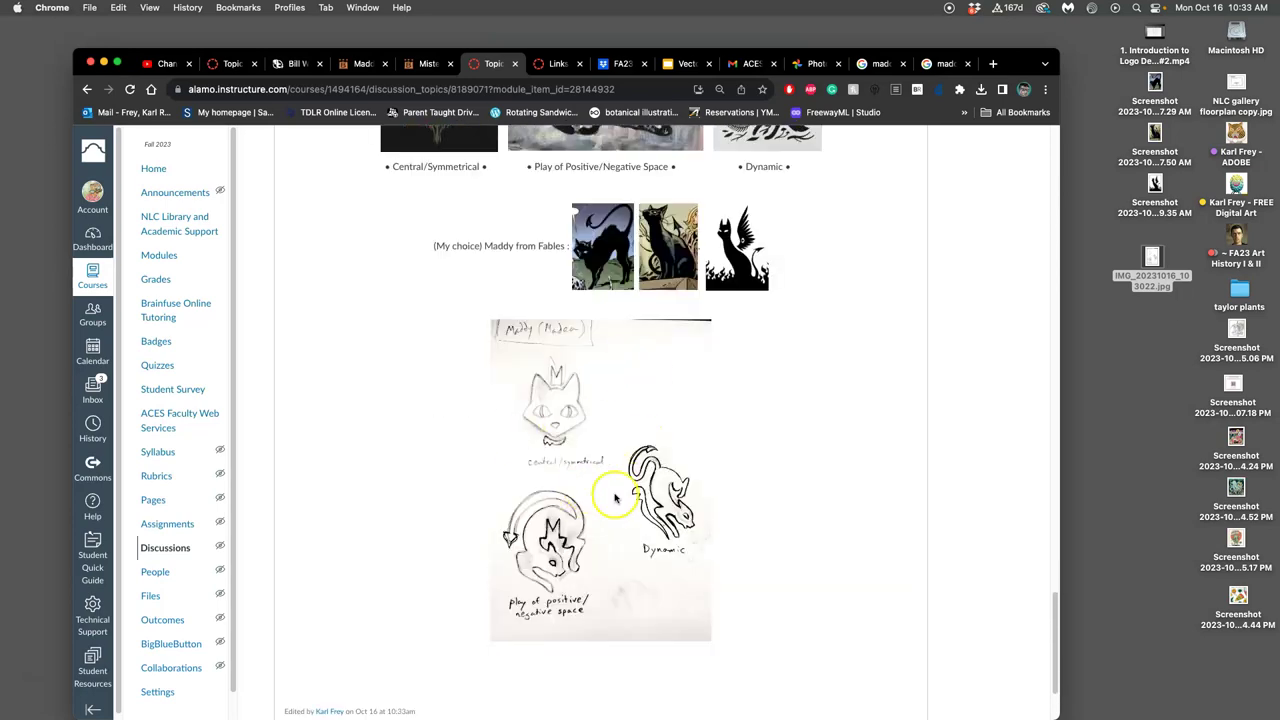
pyautogui.scroll(15, 646, 455)
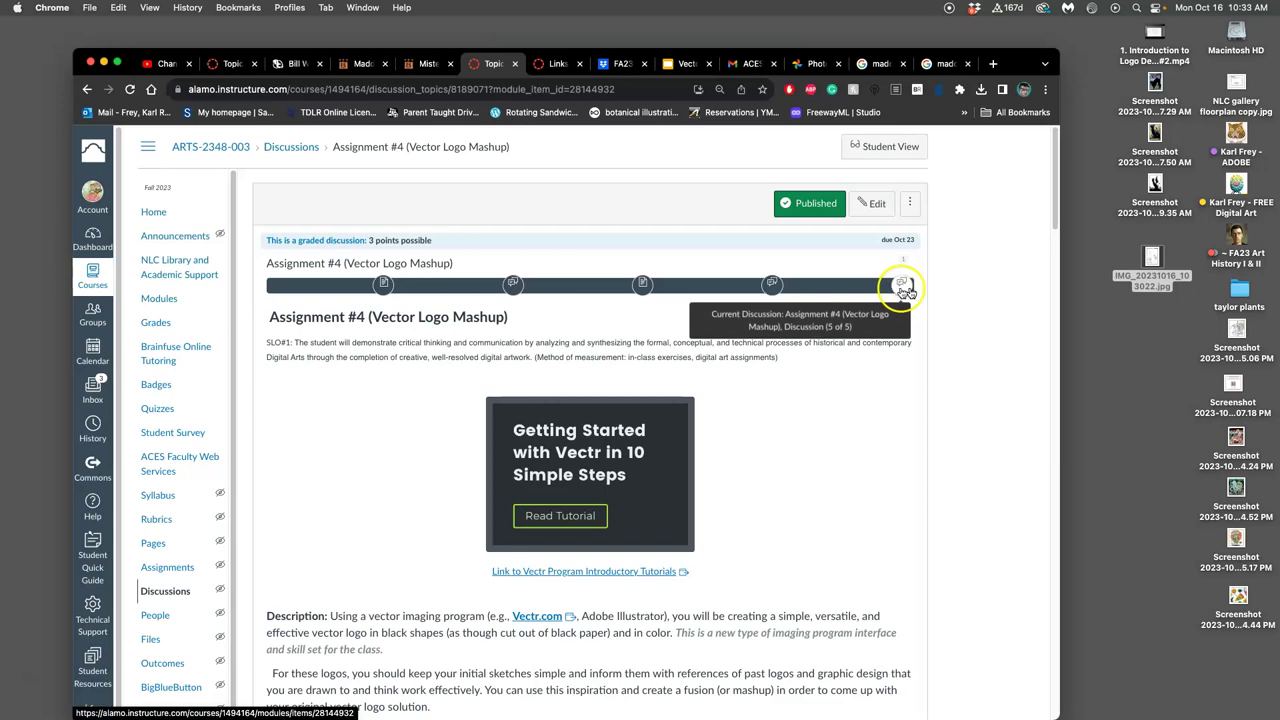
pyautogui.click(772, 286)
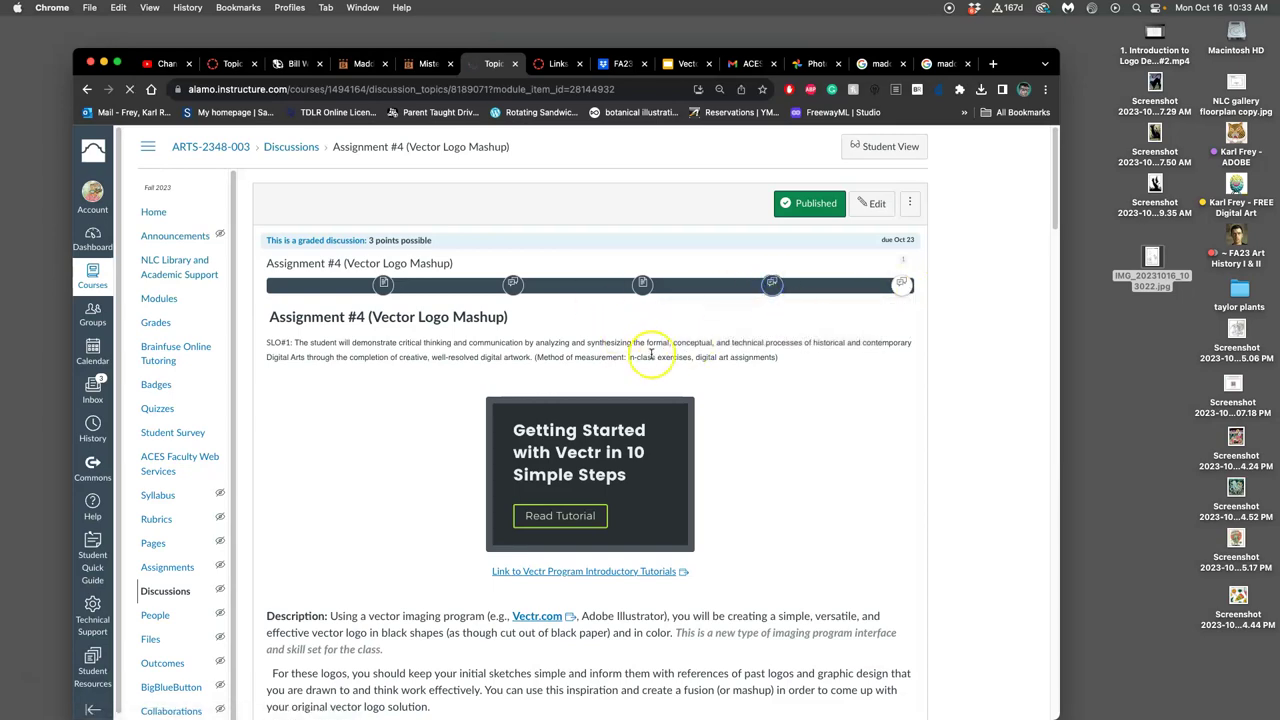
pyautogui.scroll(-20, 632, 420)
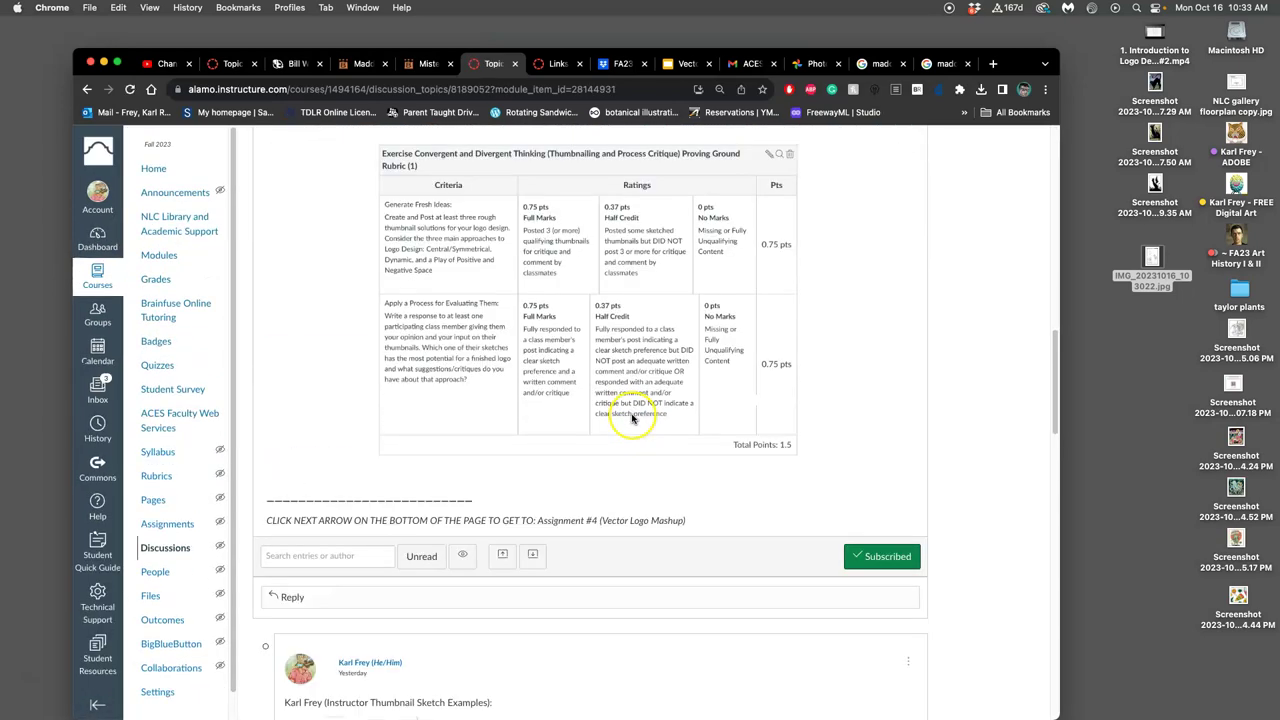
pyautogui.scroll(3, 632, 418)
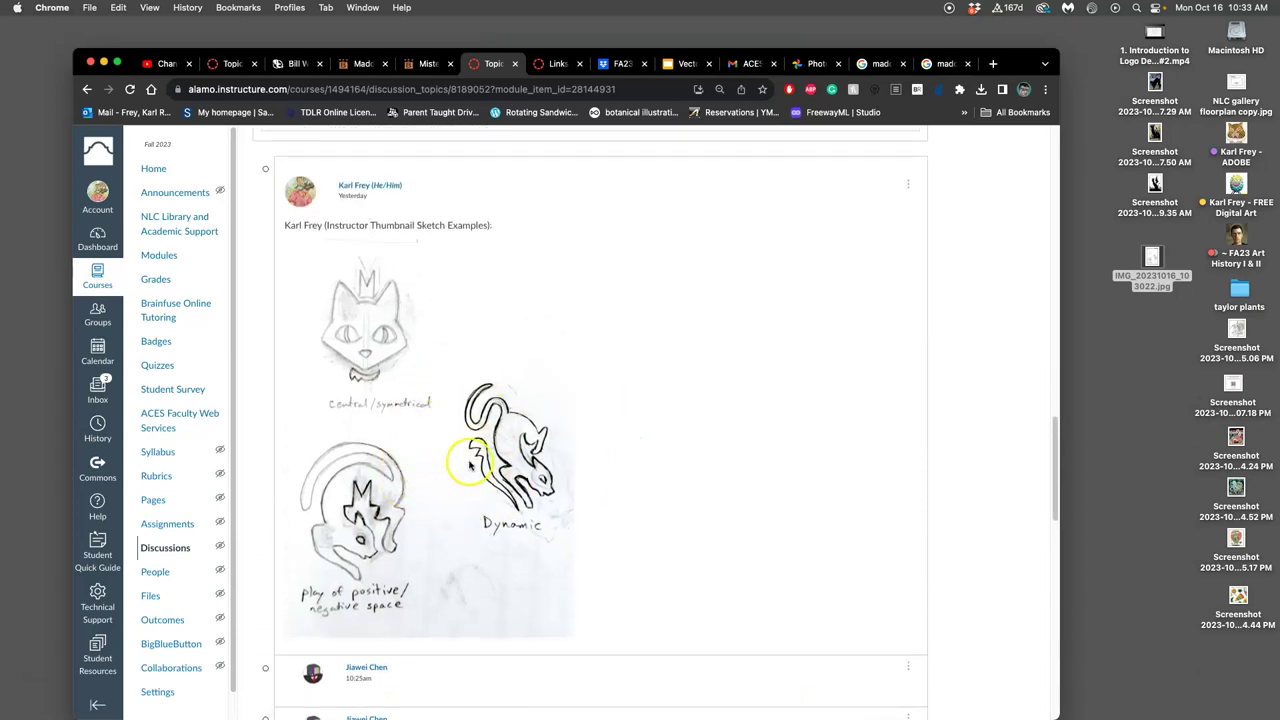
pyautogui.scroll(-3, 465, 455)
pyautogui.scroll(-12, 451, 446)
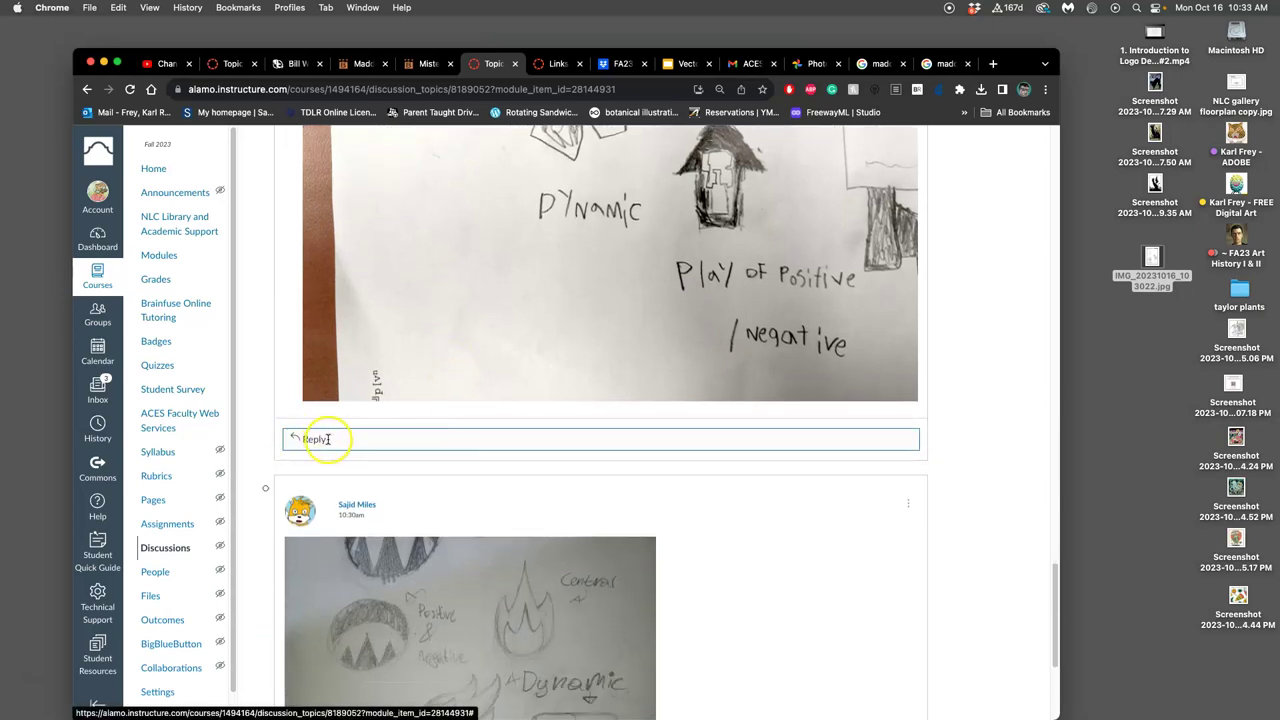
pyautogui.scroll(-6, 330, 440)
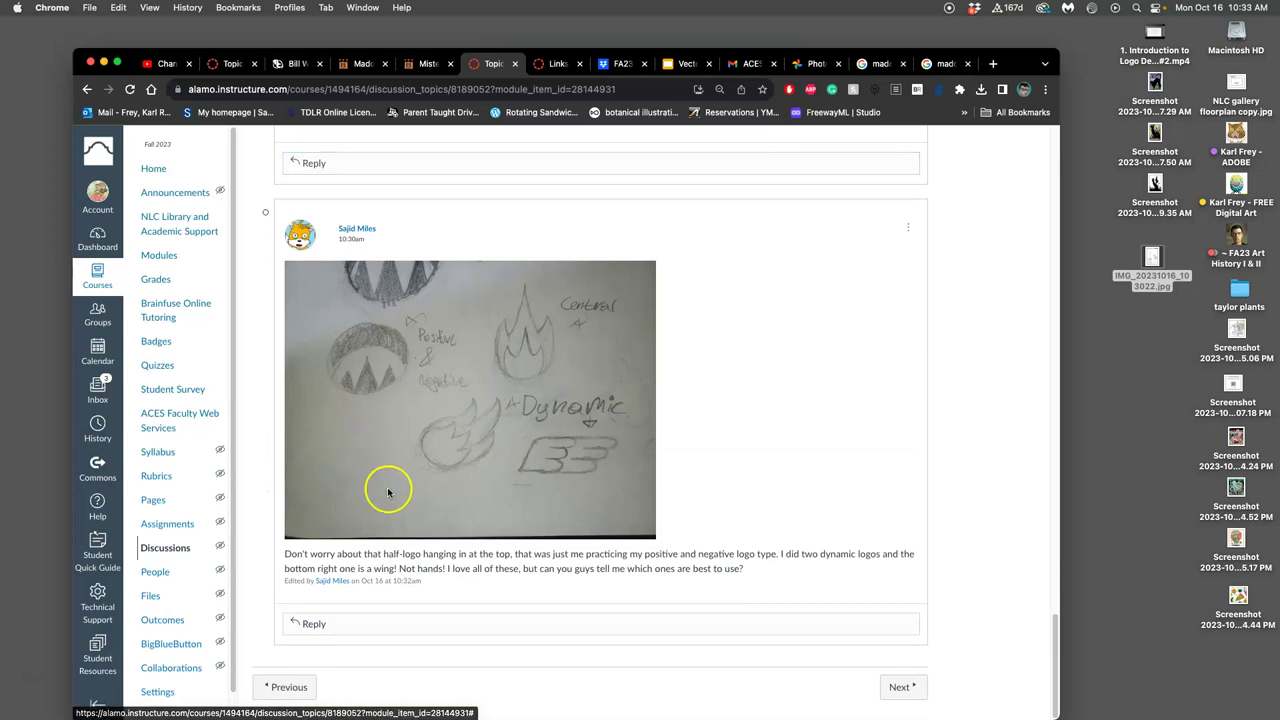
pyautogui.scroll(20, 406, 543)
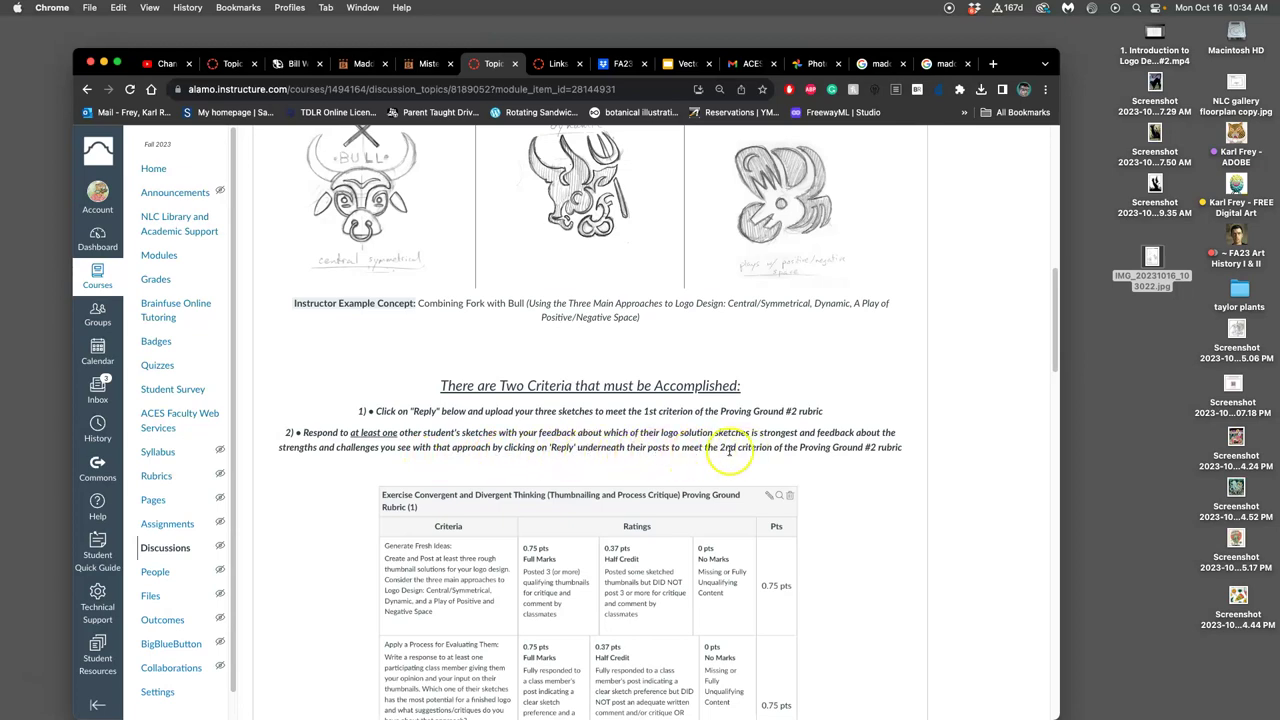
pyautogui.scroll(-3, 755, 447)
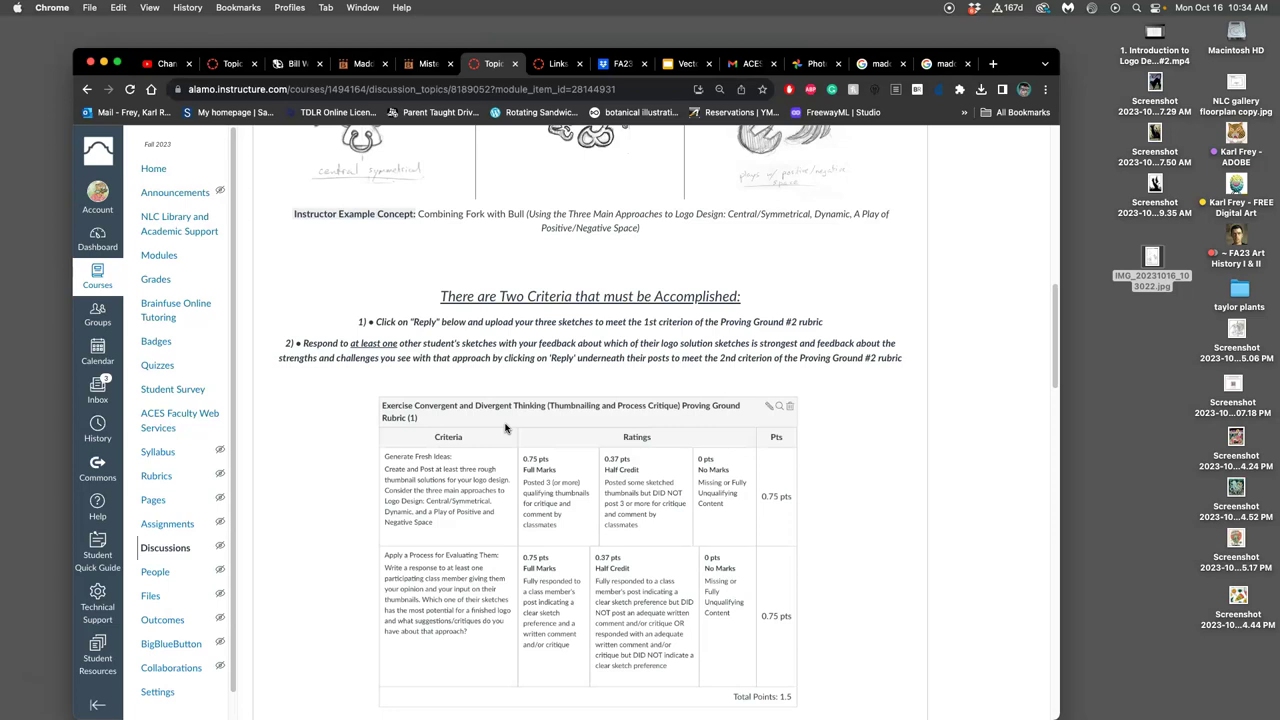
pyautogui.scroll(-15, 528, 465)
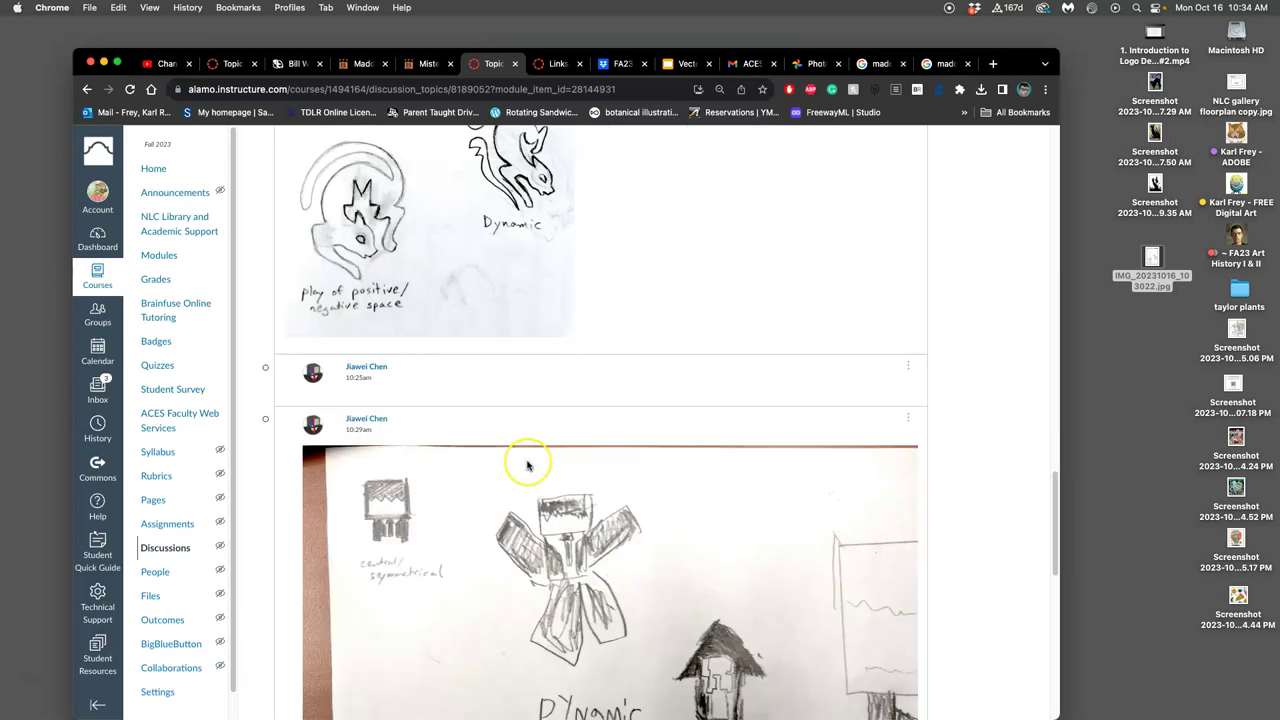
pyautogui.scroll(-5, 526, 465)
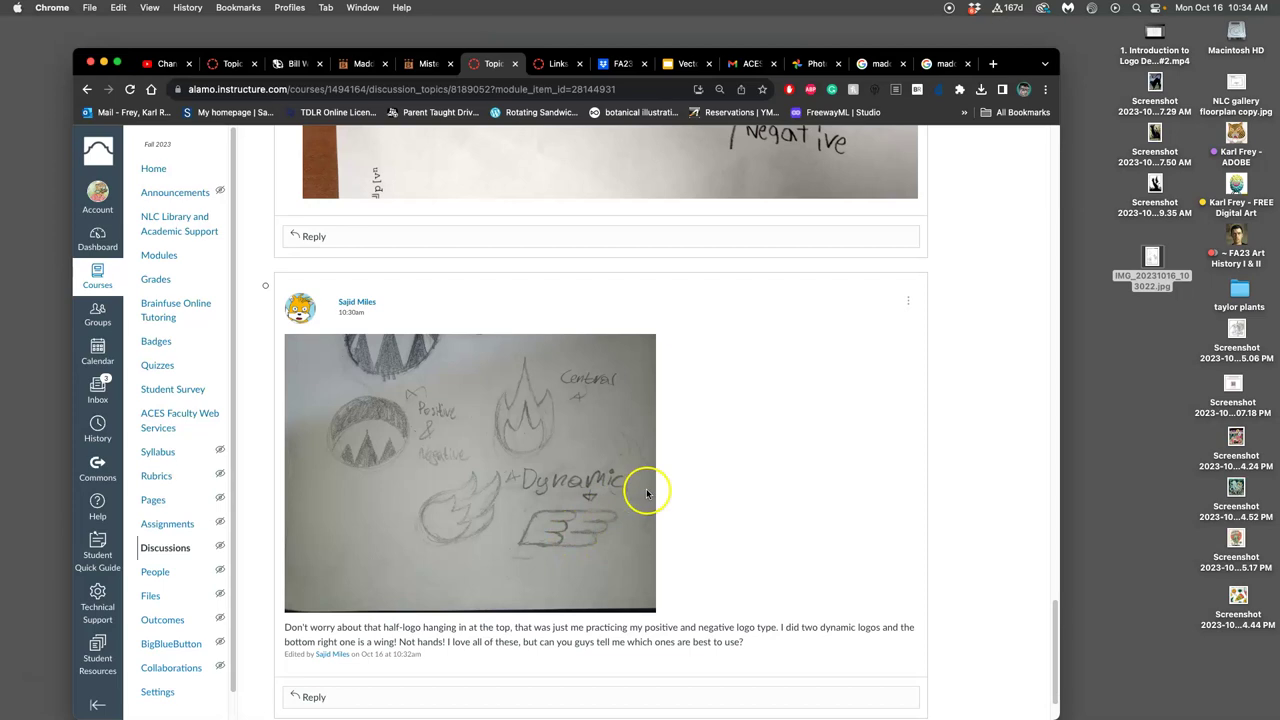
pyautogui.scroll(-1, 640, 491)
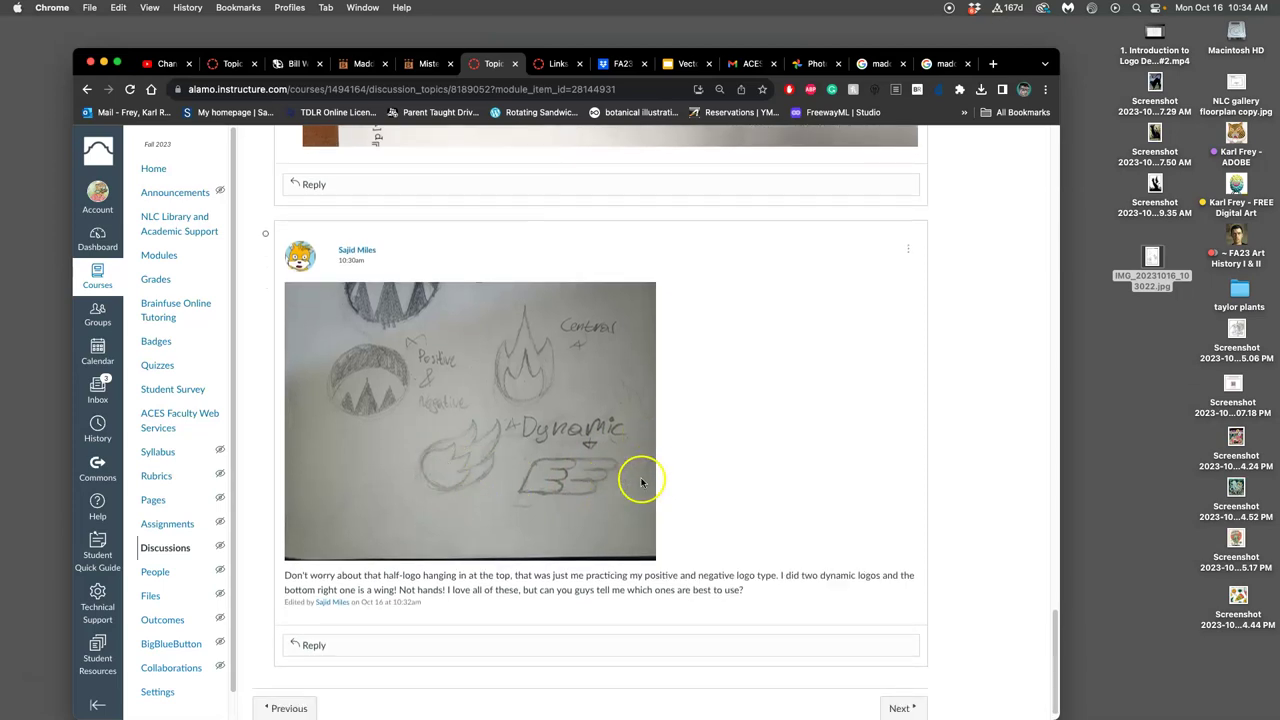
pyautogui.scroll(-1, 650, 482)
pyautogui.scroll(5, 648, 480)
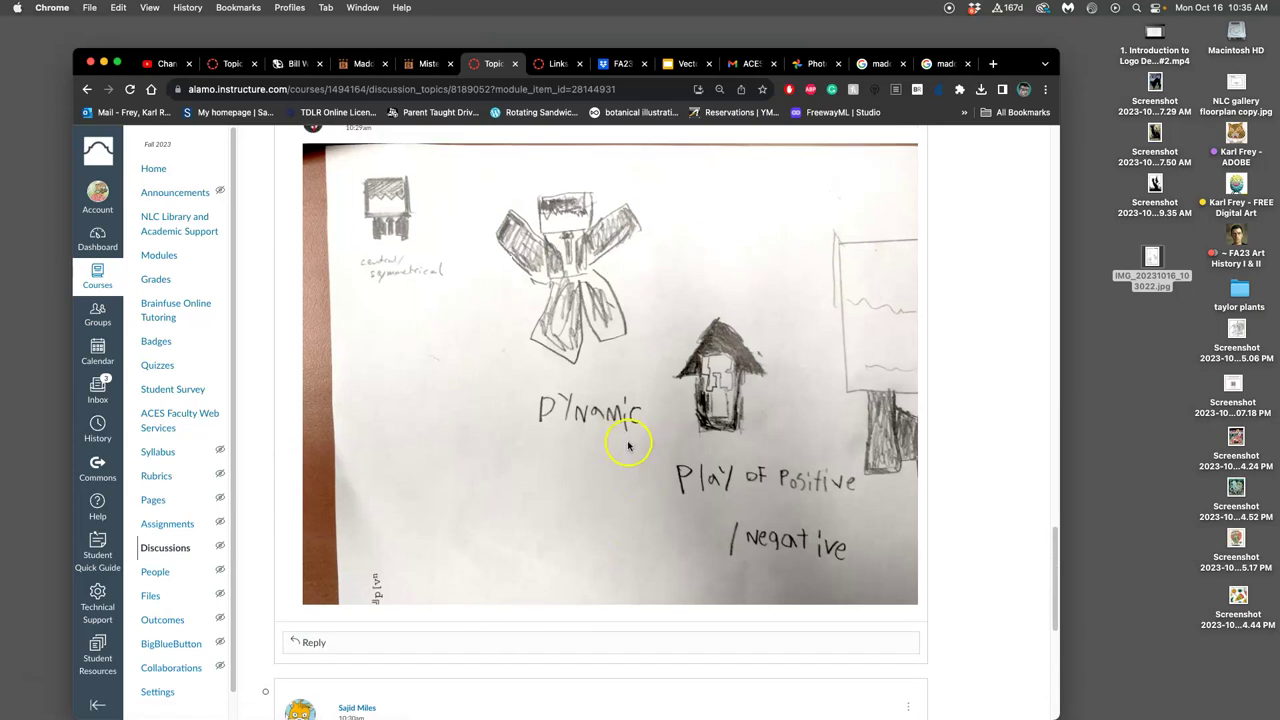
pyautogui.scroll(-4, 618, 450)
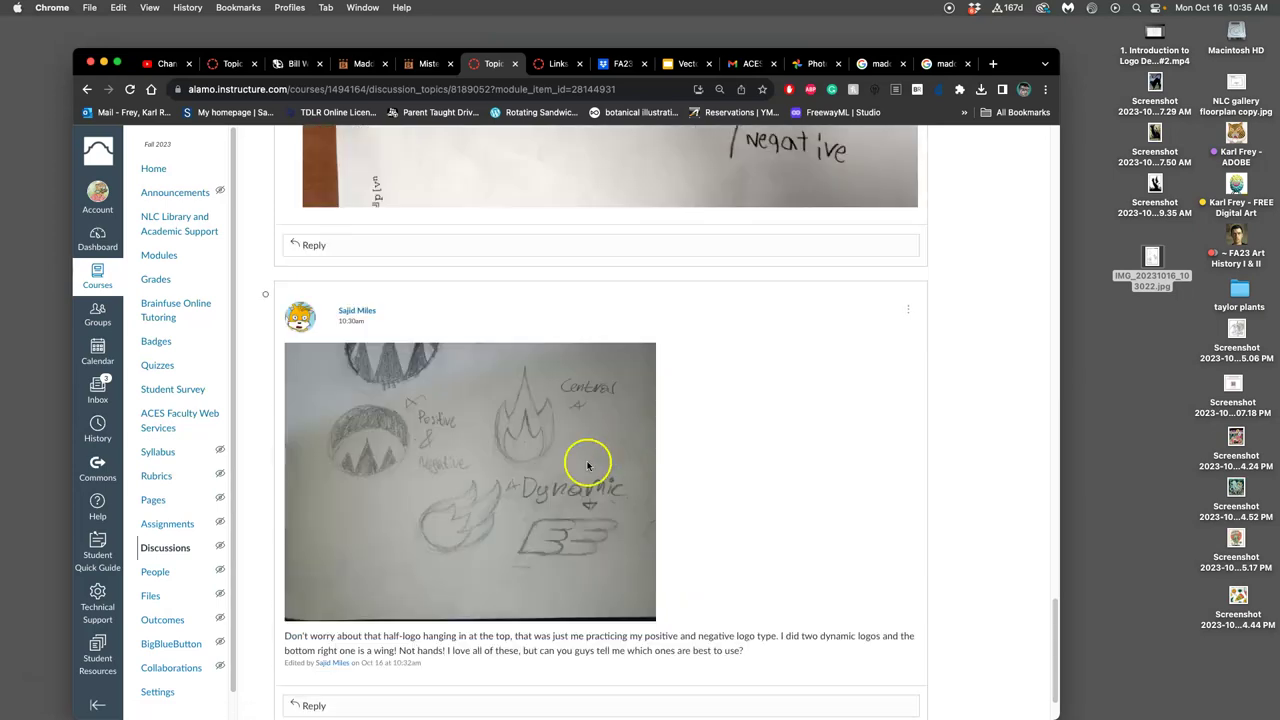
pyautogui.scroll(8, 605, 500)
pyautogui.scroll(3, 607, 496)
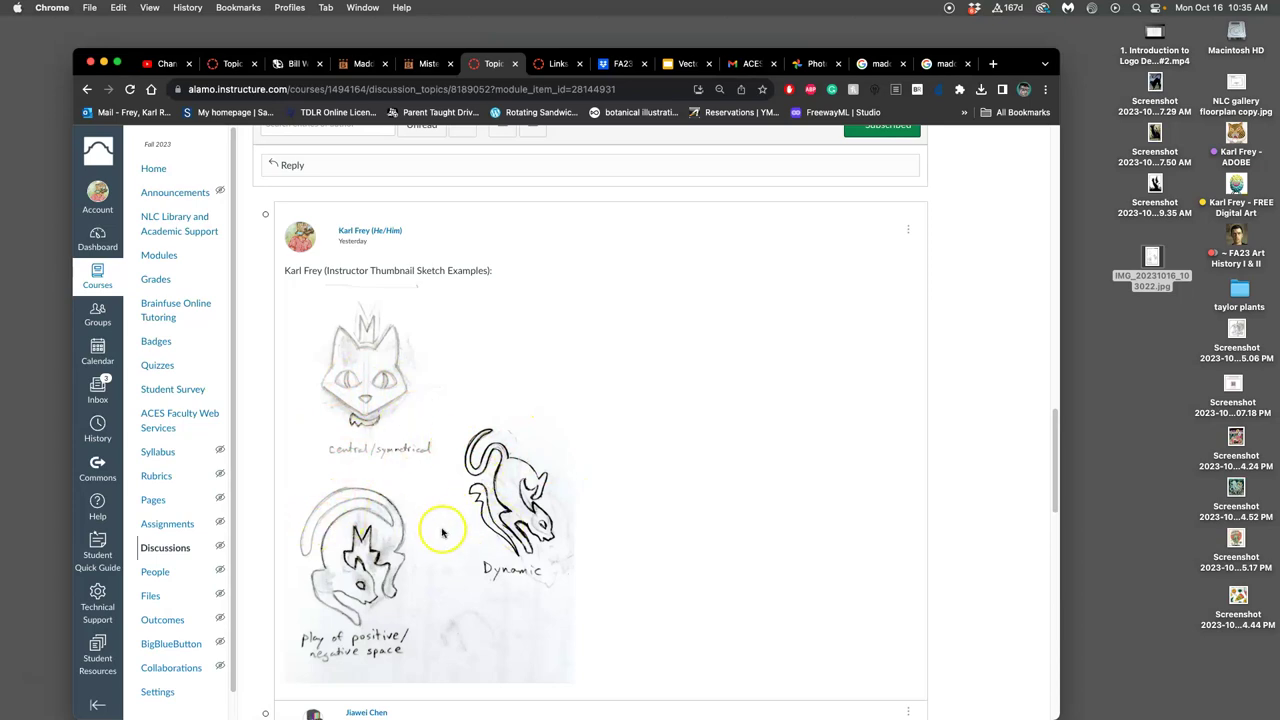
# - Open the Assignment #4 discussion in a new tab from the progress bar and scroll down it
pyautogui.scroll(15, 700, 290)
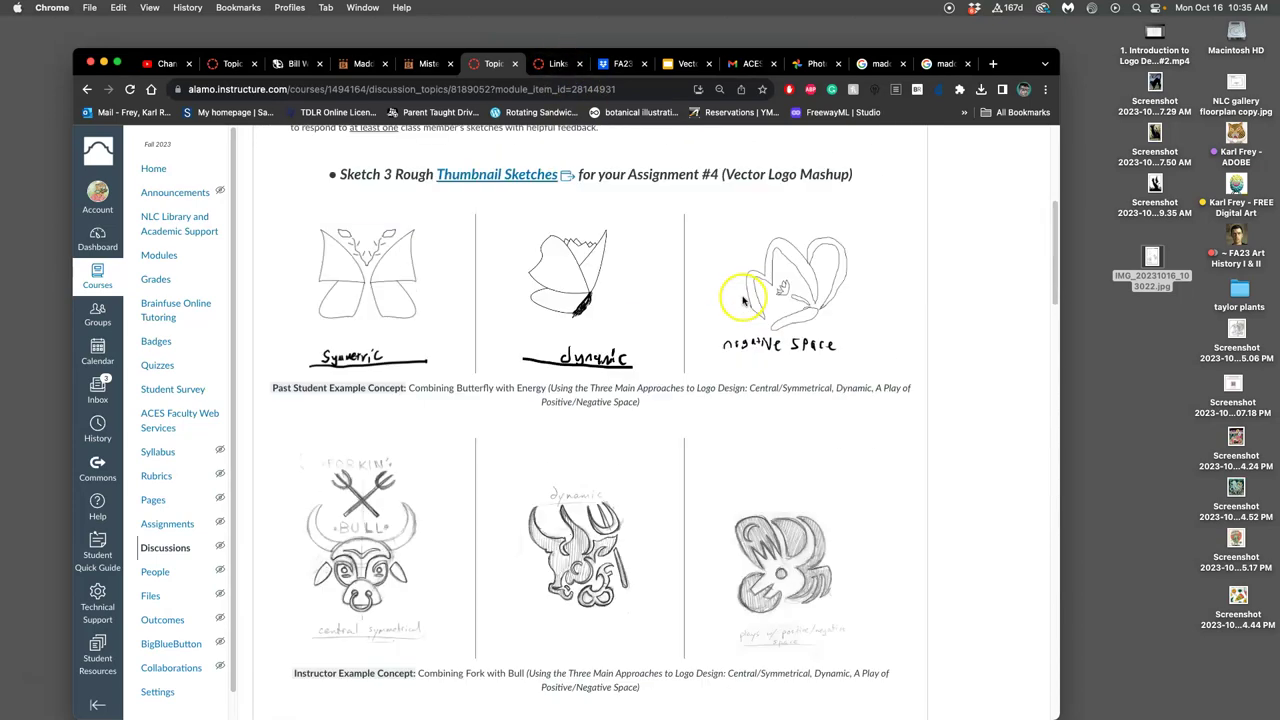
pyautogui.rightClick(903, 285)
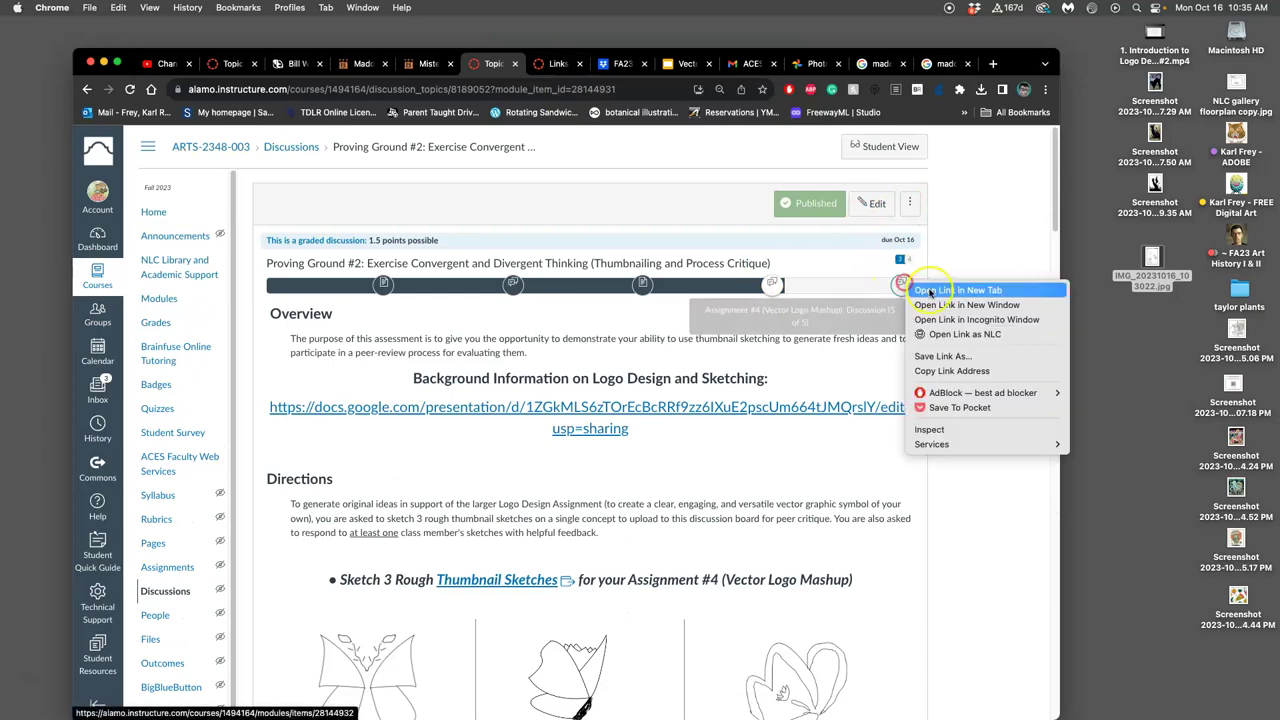
pyautogui.click(1078, 206)
pyautogui.click(533, 68)
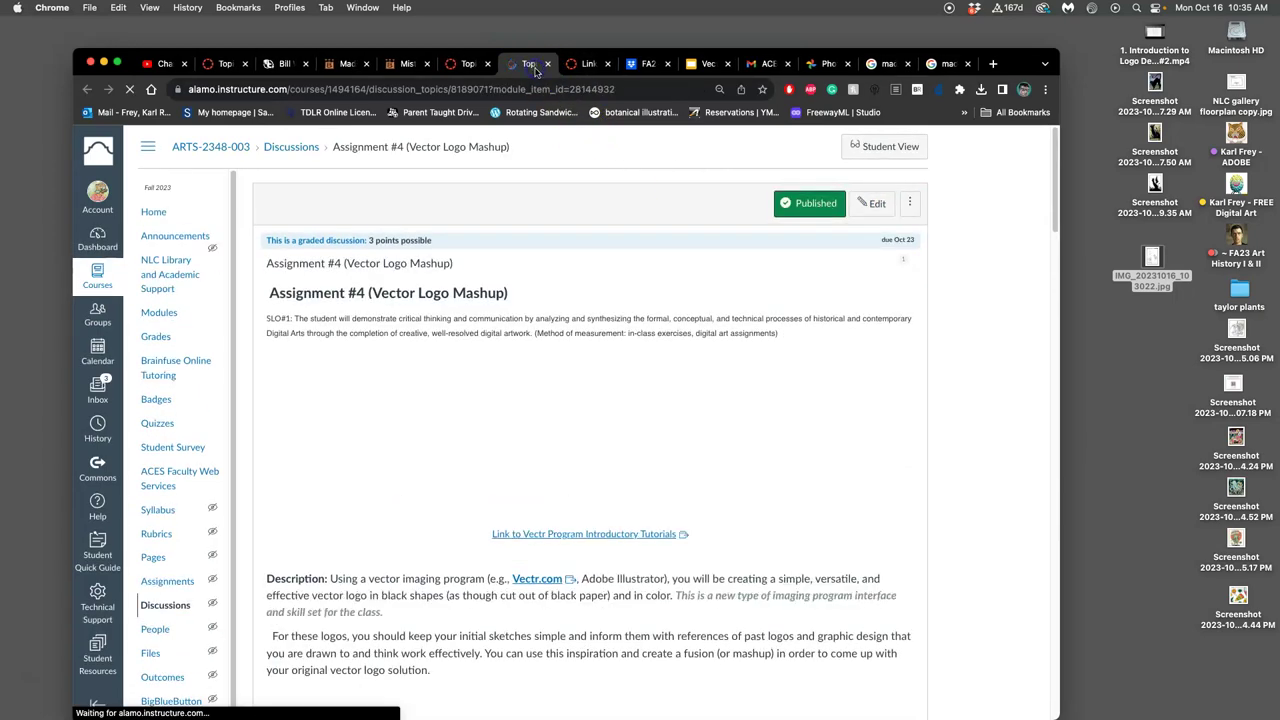
pyautogui.scroll(-10, 660, 318)
pyautogui.scroll(-5, 660, 318)
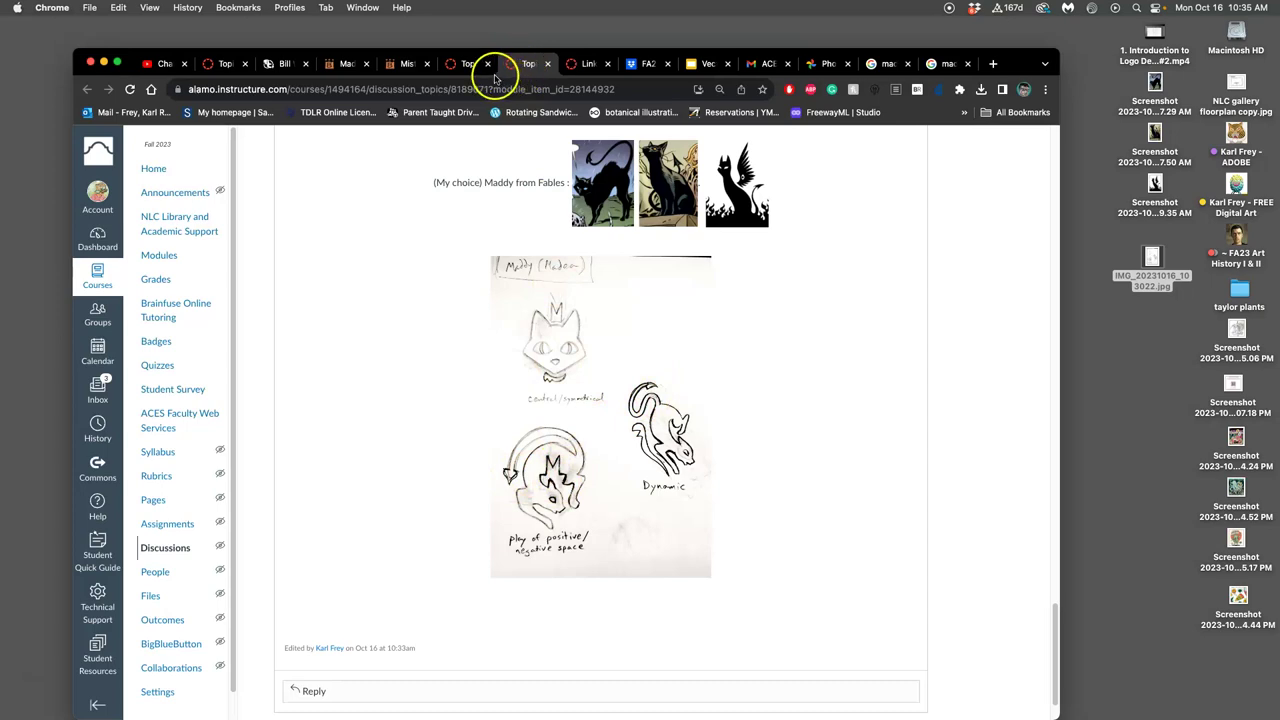
# - Glance back at Proving Ground #2, then return to the Assignment #4 tab's Maddy post
pyautogui.click(465, 66)
pyautogui.scroll(-15, 577, 451)
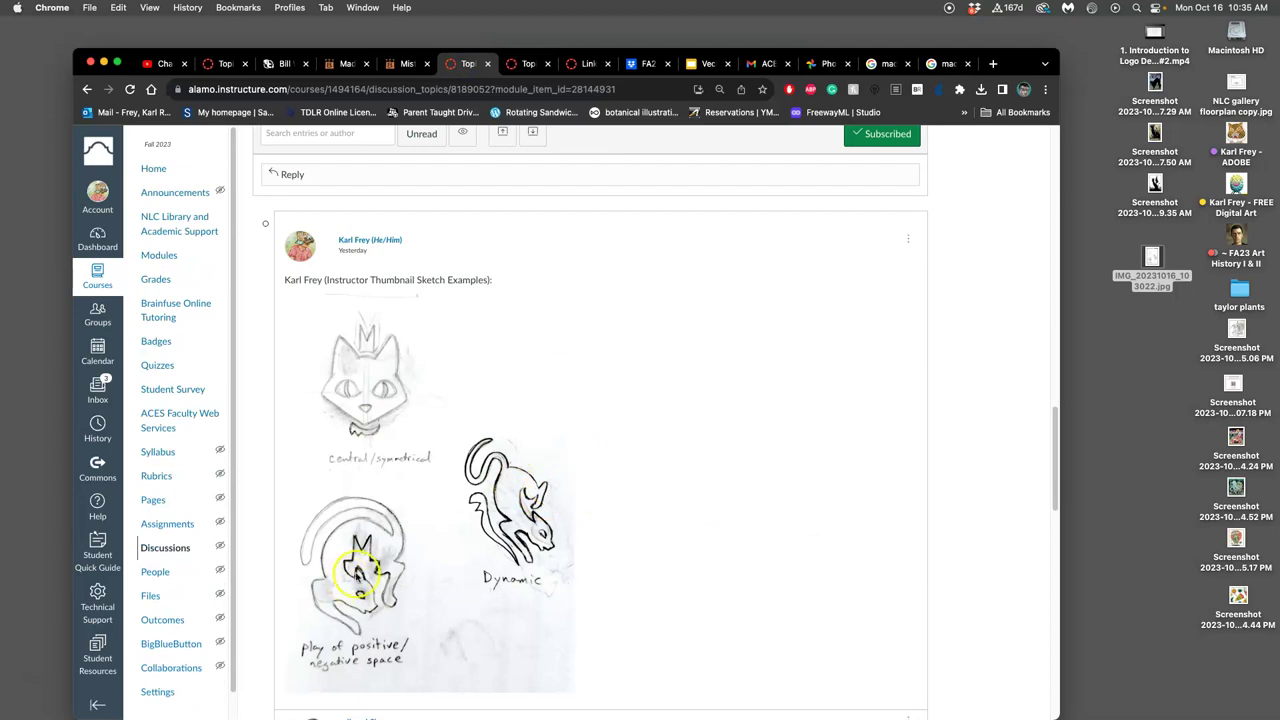
pyautogui.click(528, 63)
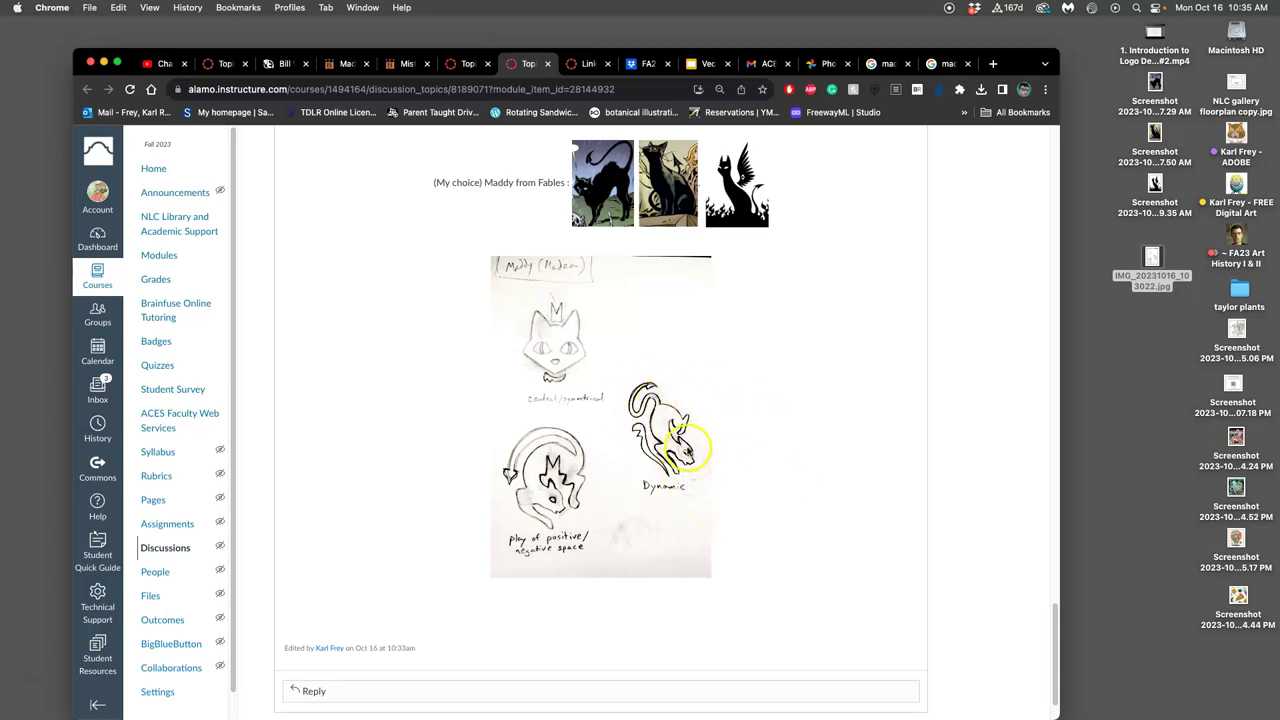
pyautogui.scroll(-2, 462, 620)
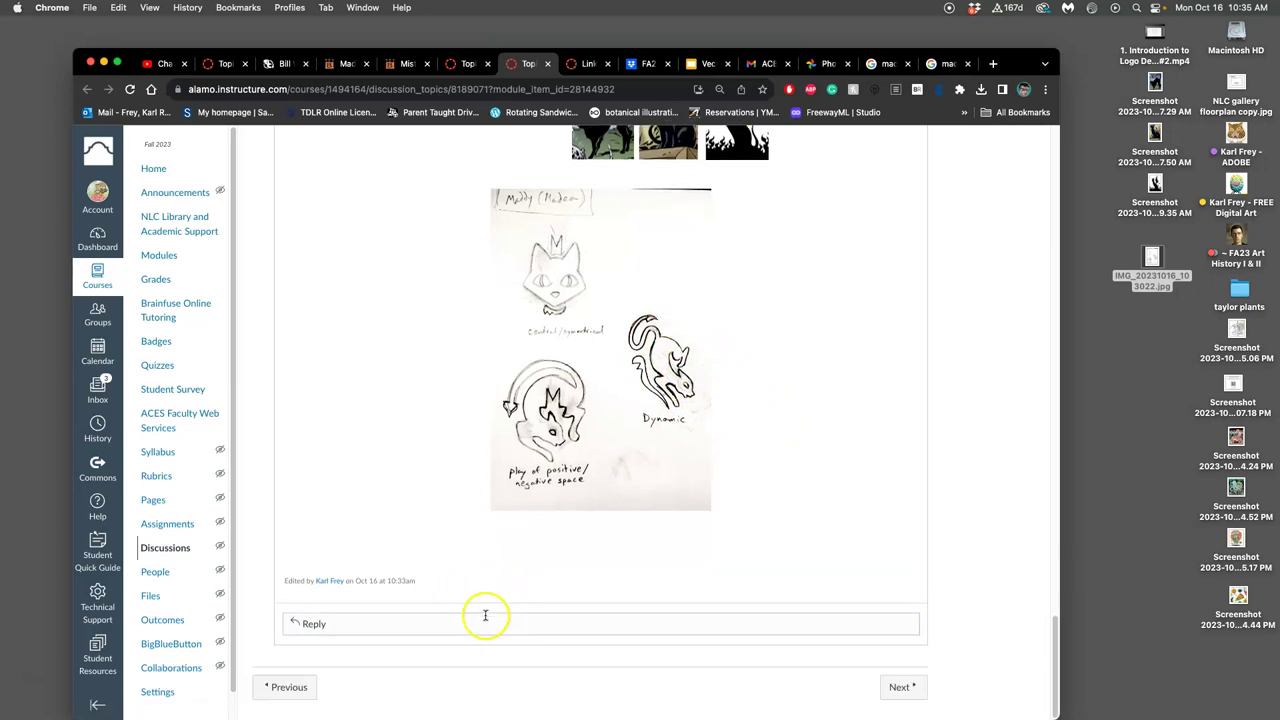
# - Reply to the Maddy post: 'I really like the dynamic approach best. The movement is strong and it engages you in the details'
pyautogui.click(478, 622)
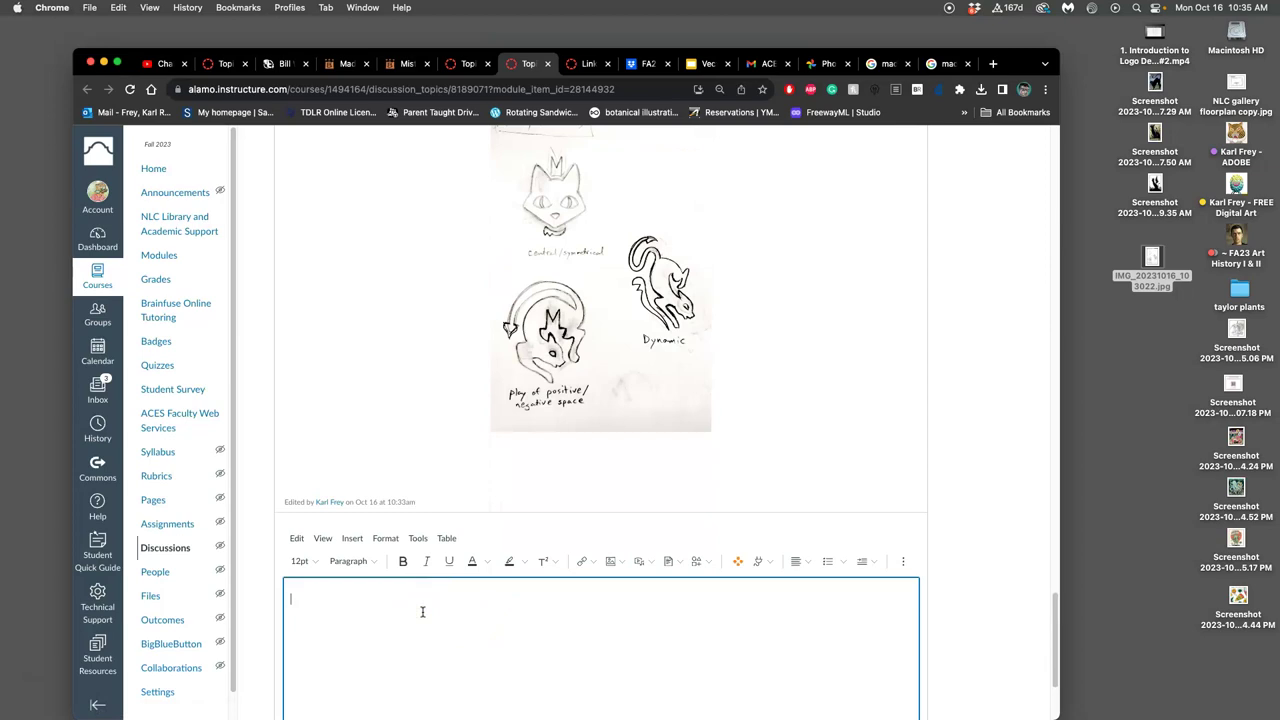
pyautogui.write('I really like the dynamic approach best.')
pyautogui.write('The move')
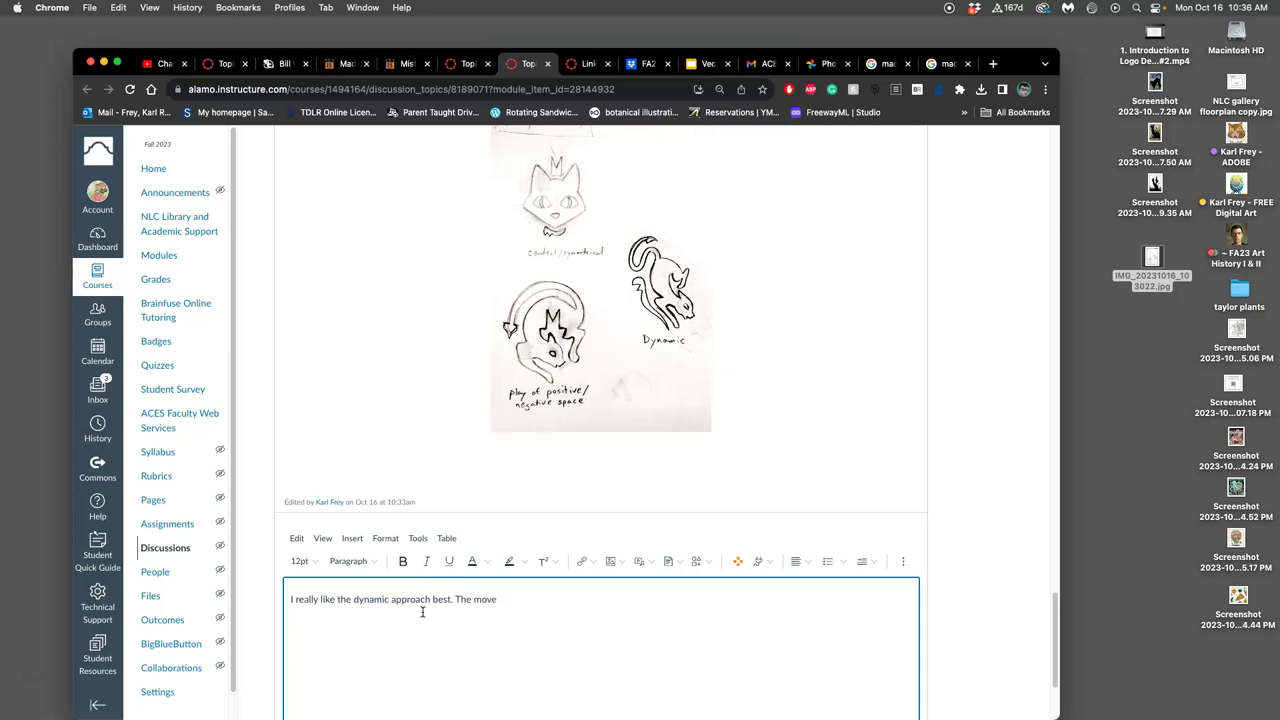
pyautogui.write('ment is strong and it engages yo')
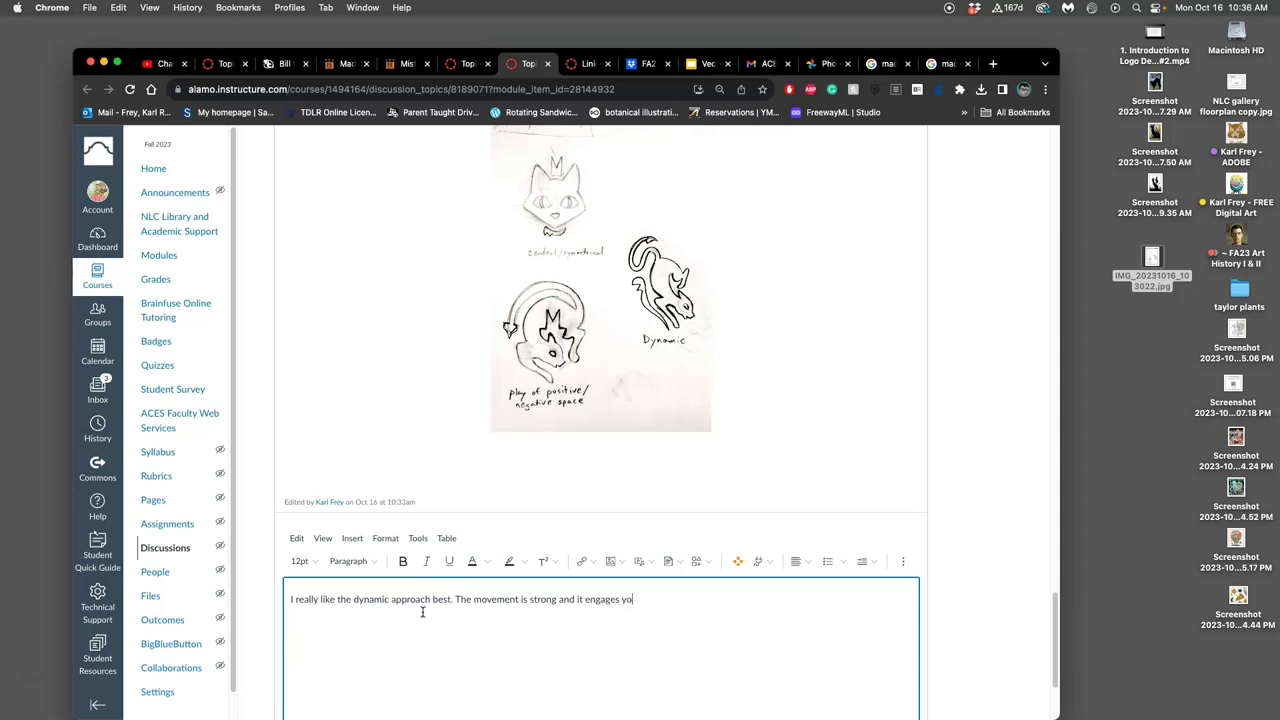
pyautogui.write('u in the details')
# - Add 'The challenge it has is in the subtlety of the organic shapes' to the reply
pyautogui.write('.')
pyautogui.write(' Be')
pyautogui.press('BackSpace')
pyautogui.press('BackSpace')
pyautogui.write('The challenge ')
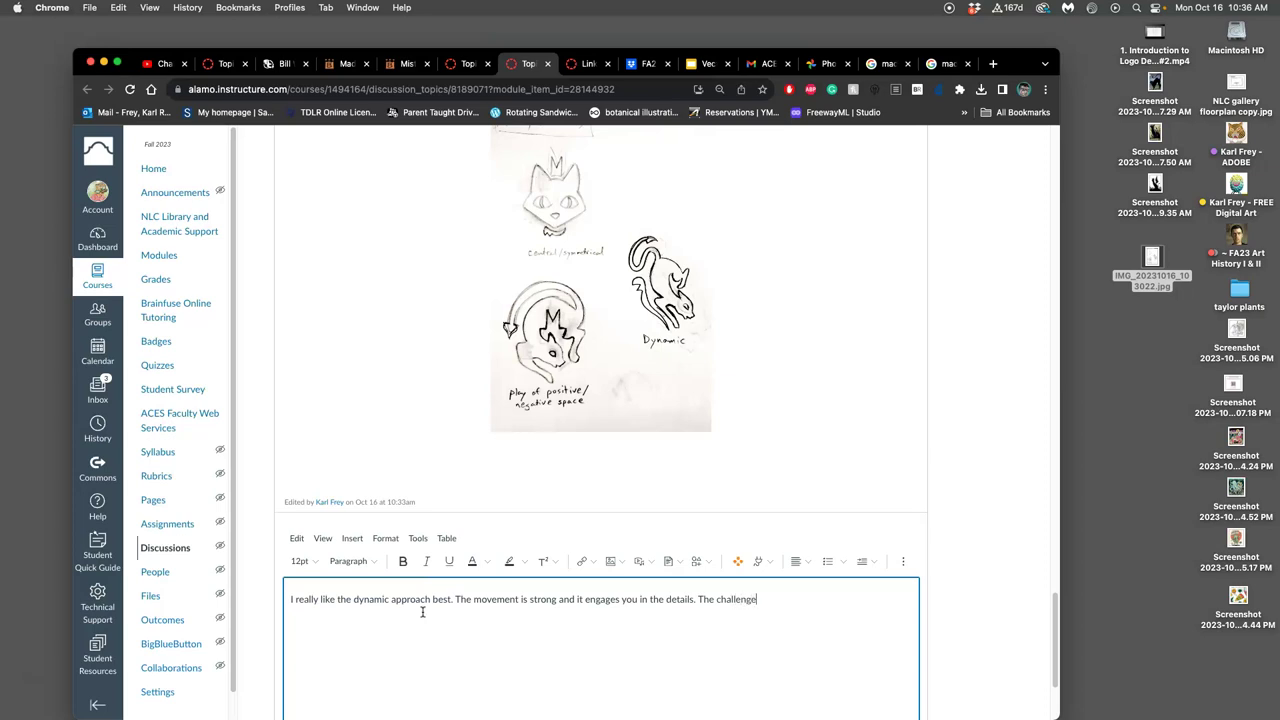
pyautogui.write('it has is in the subtlty')
pyautogui.press('BackSpace')
pyautogui.press('BackSpace')
pyautogui.press('BackSpace')
pyautogui.press('BackSpace')
pyautogui.write('lety of the')
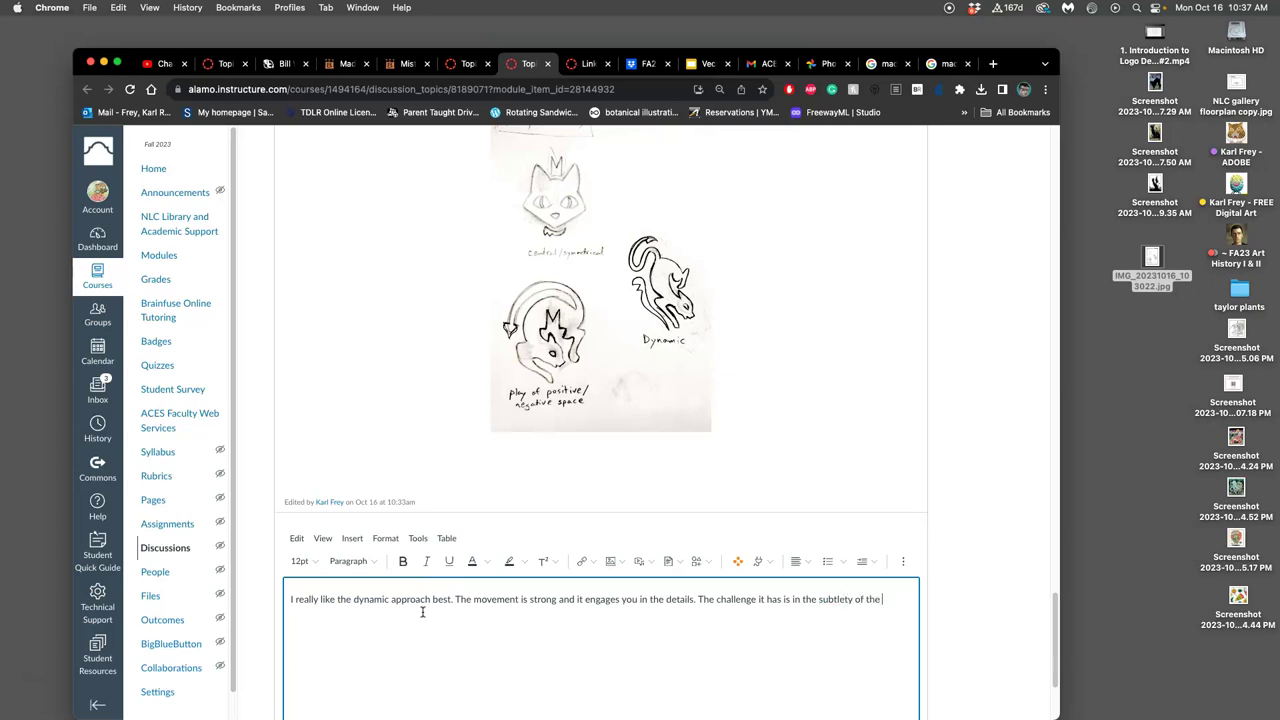
pyautogui.write(' organic shapes.')
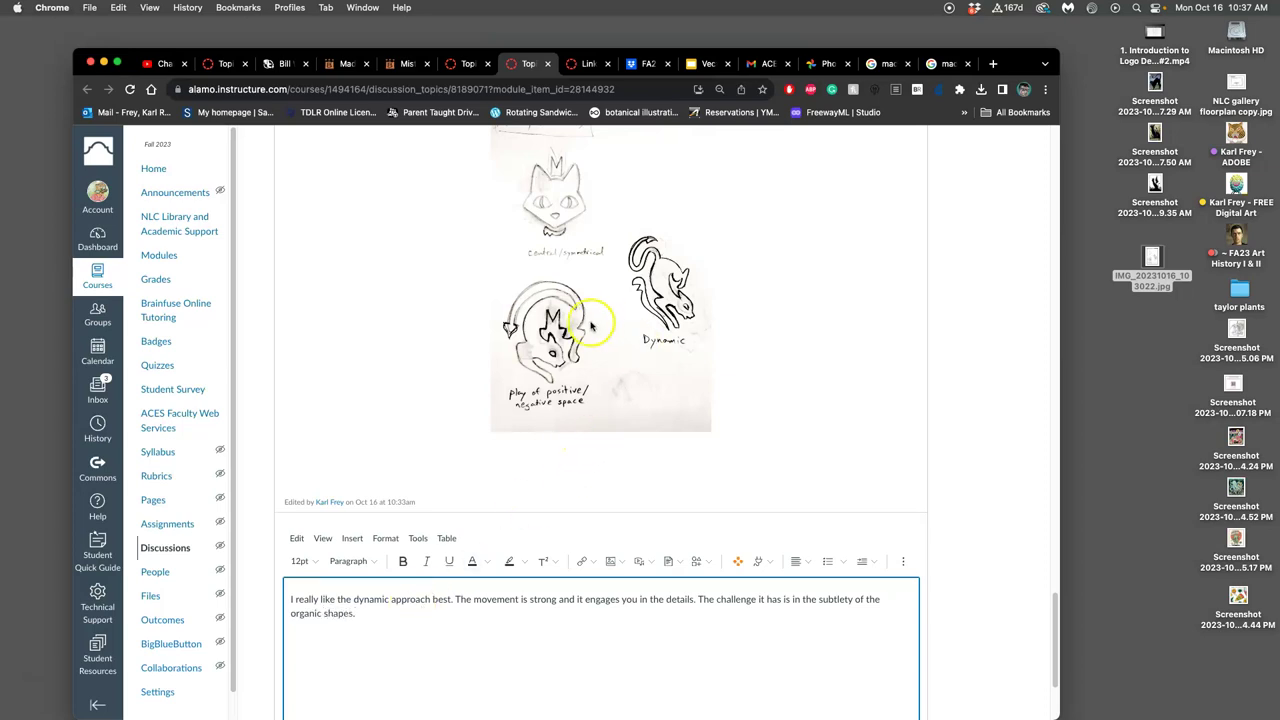
pyautogui.scroll(1, 600, 260)
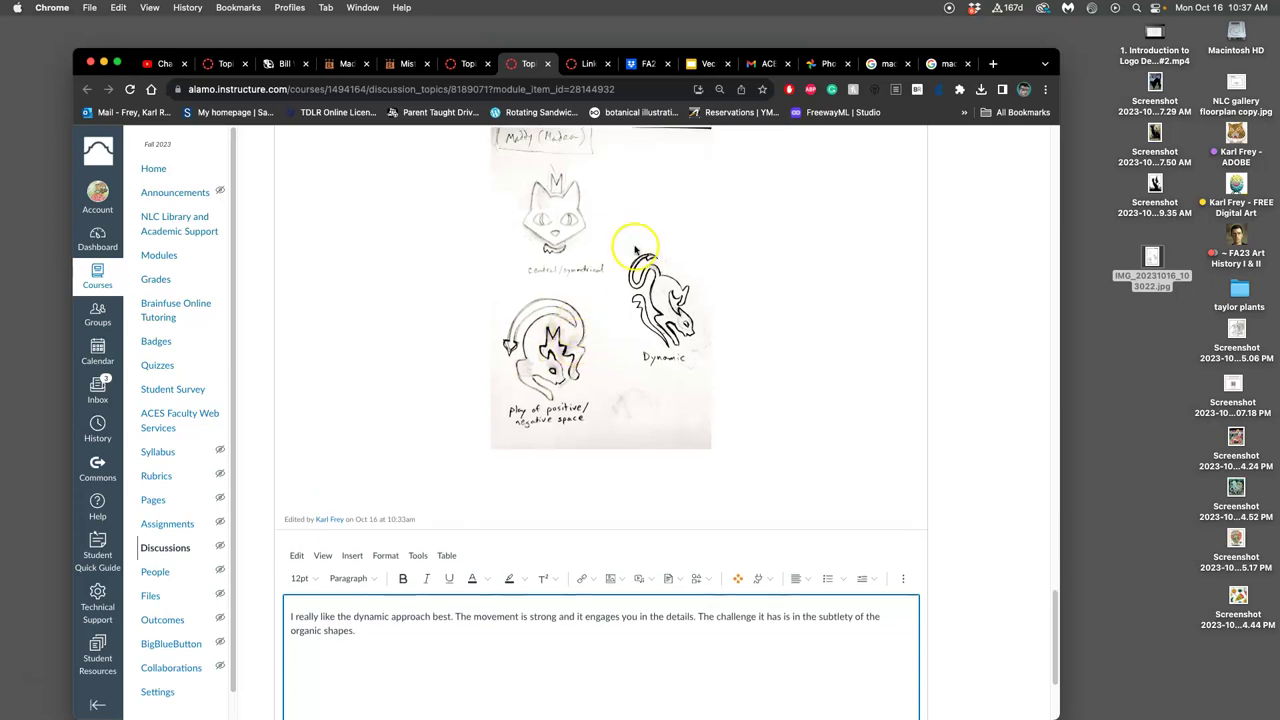